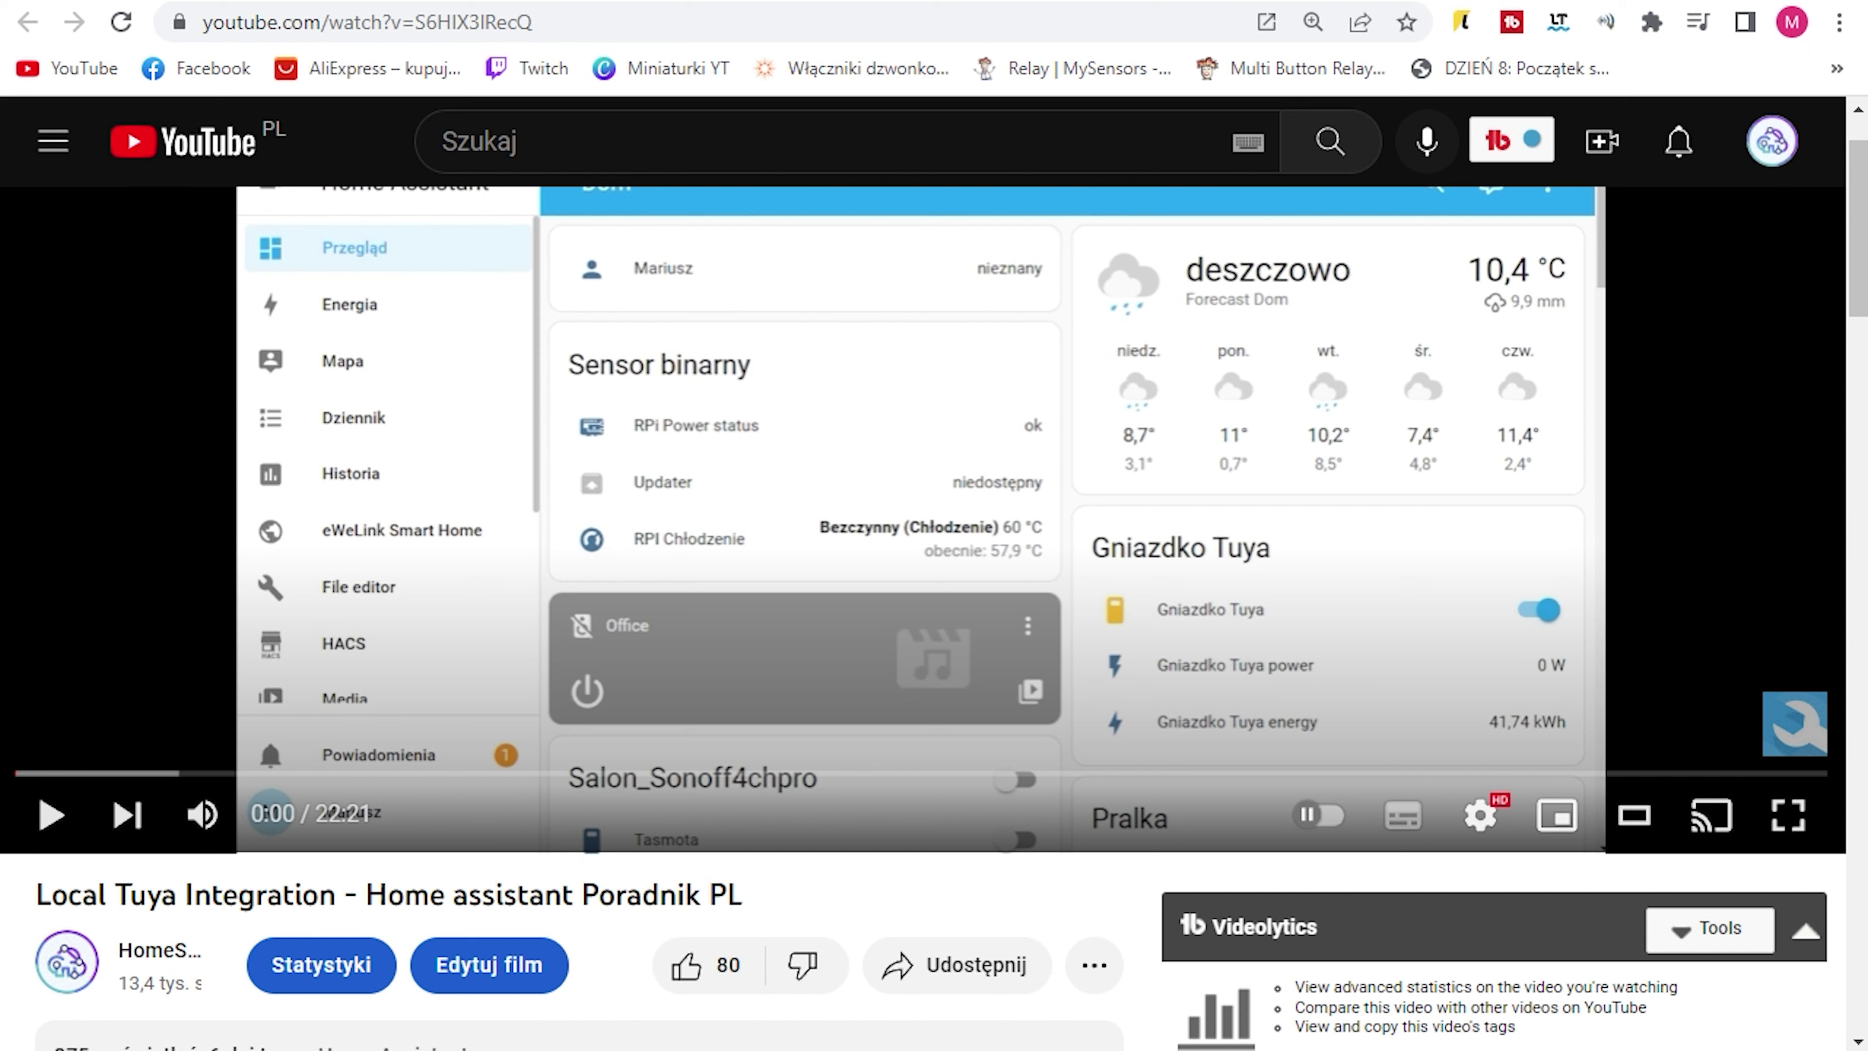
Step: Go to the integrations section of HACS in Home Assistant and open the custom repositories dialog
{"action": "left_click", "coordinate": [727, 970]}
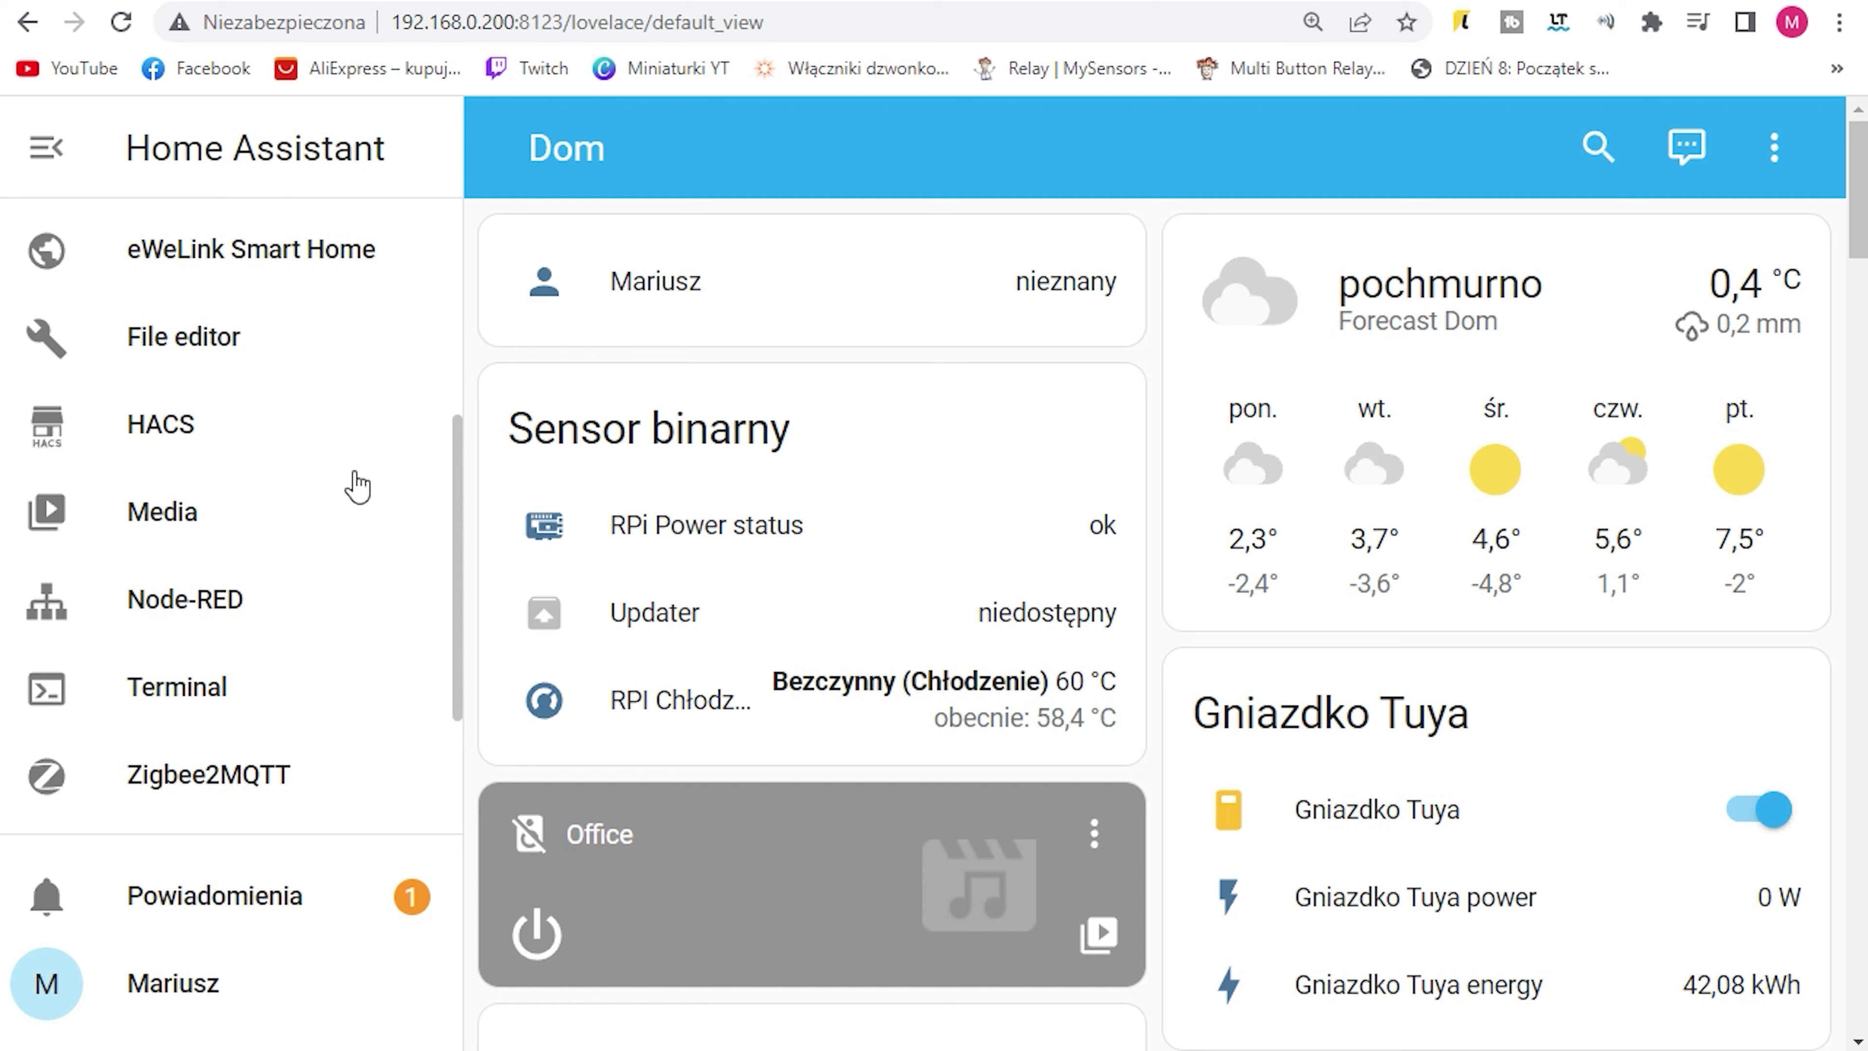
{"action": "left_click", "coordinate": [184, 424]}
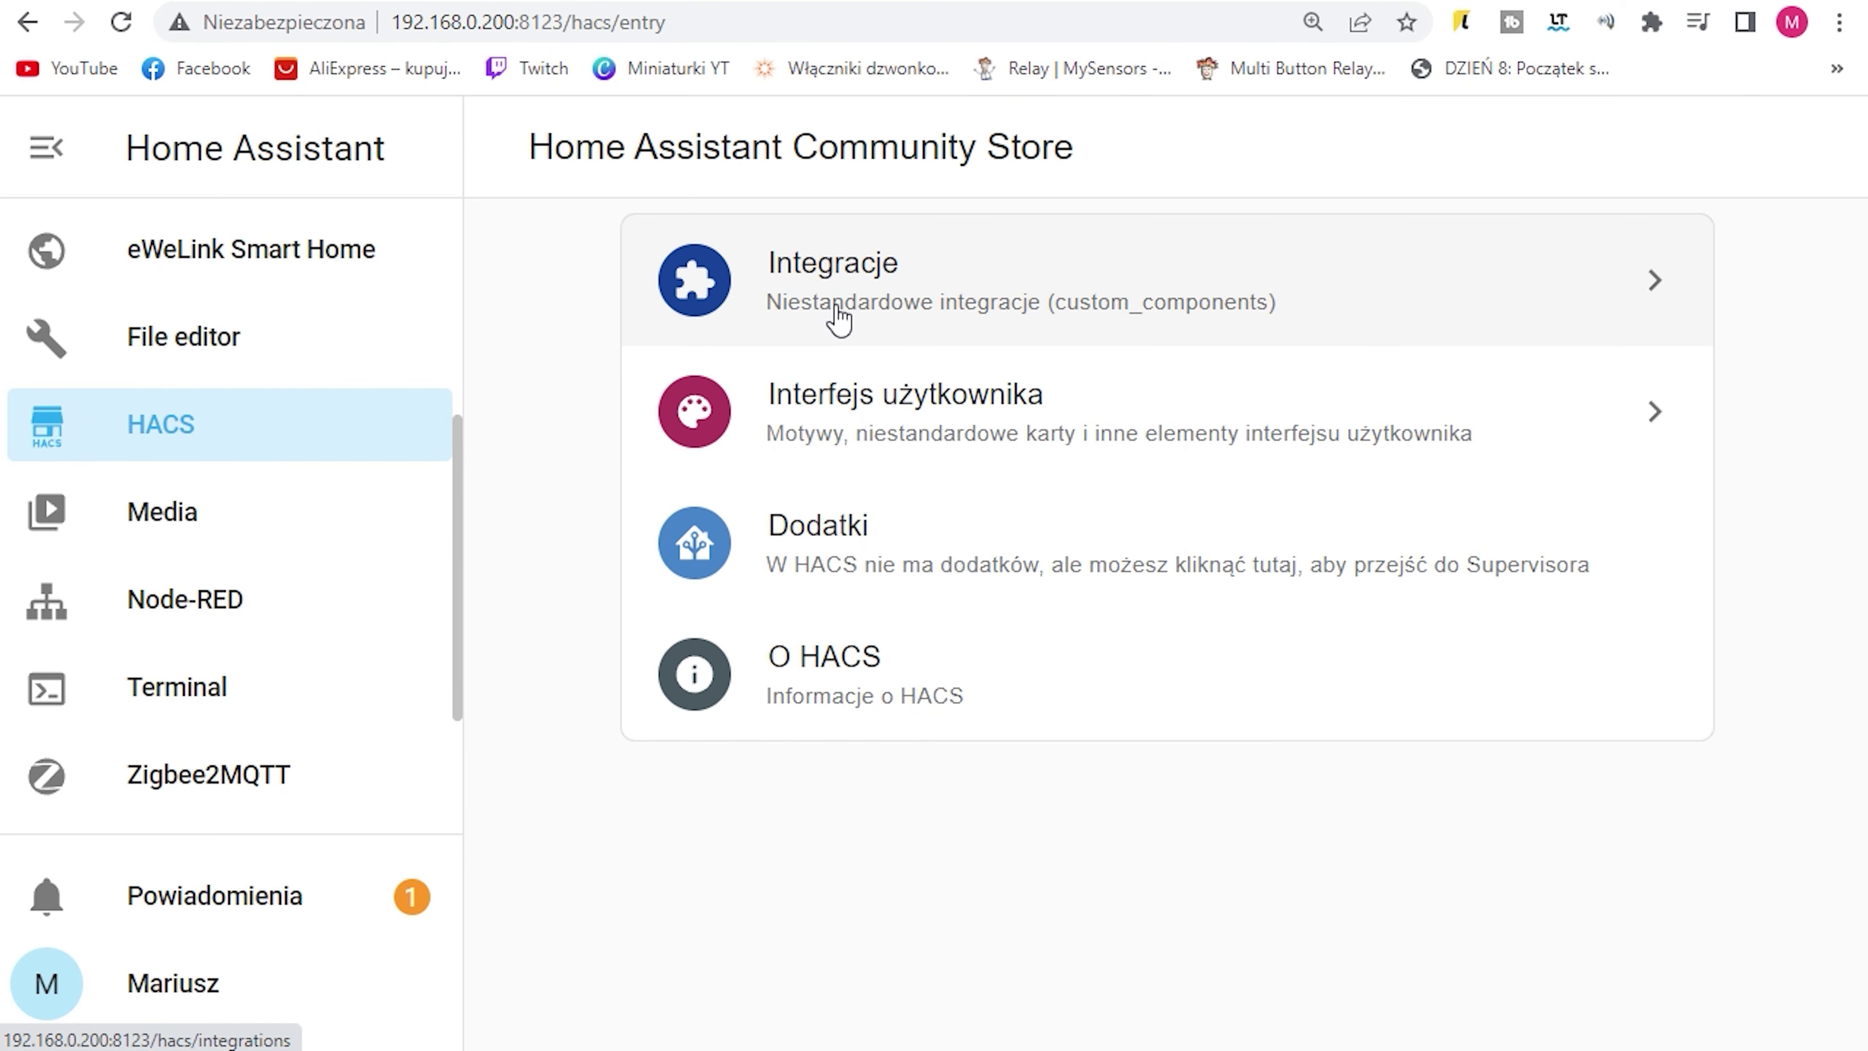
{"action": "left_click", "coordinate": [838, 318]}
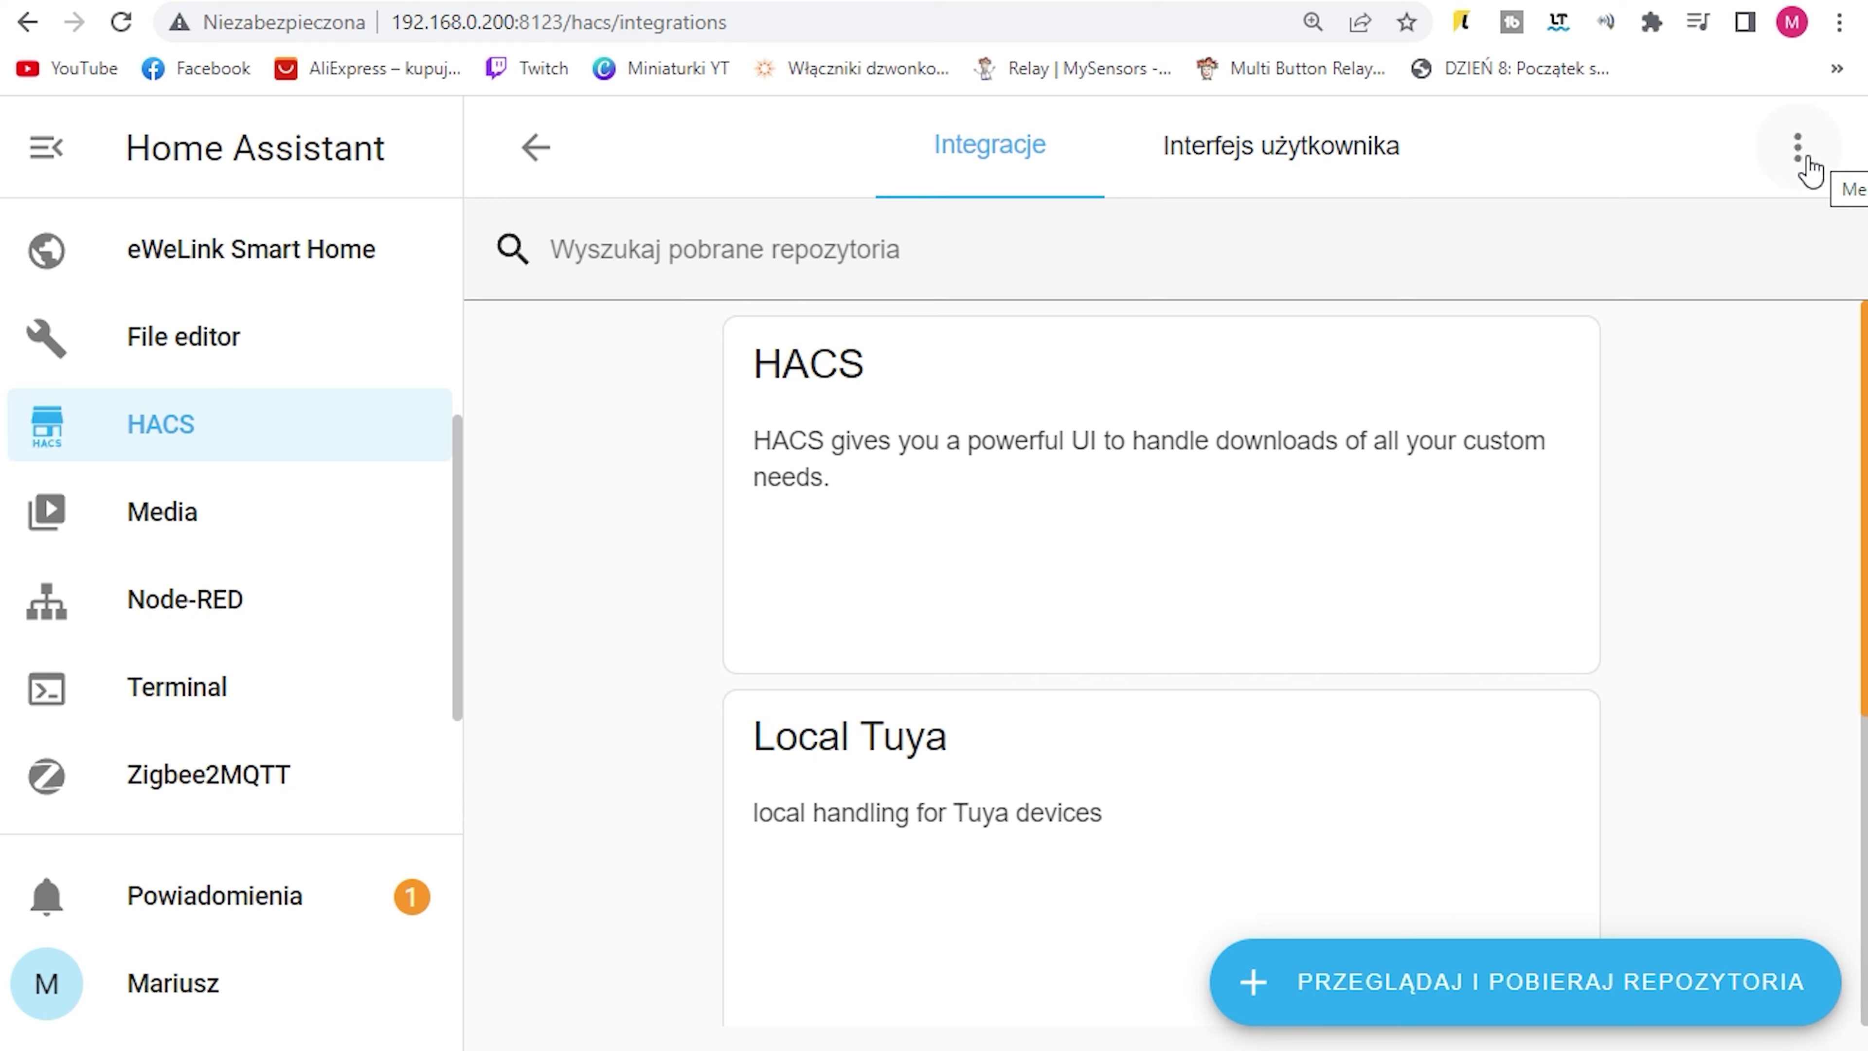
{"action": "left_click", "coordinate": [1807, 163]}
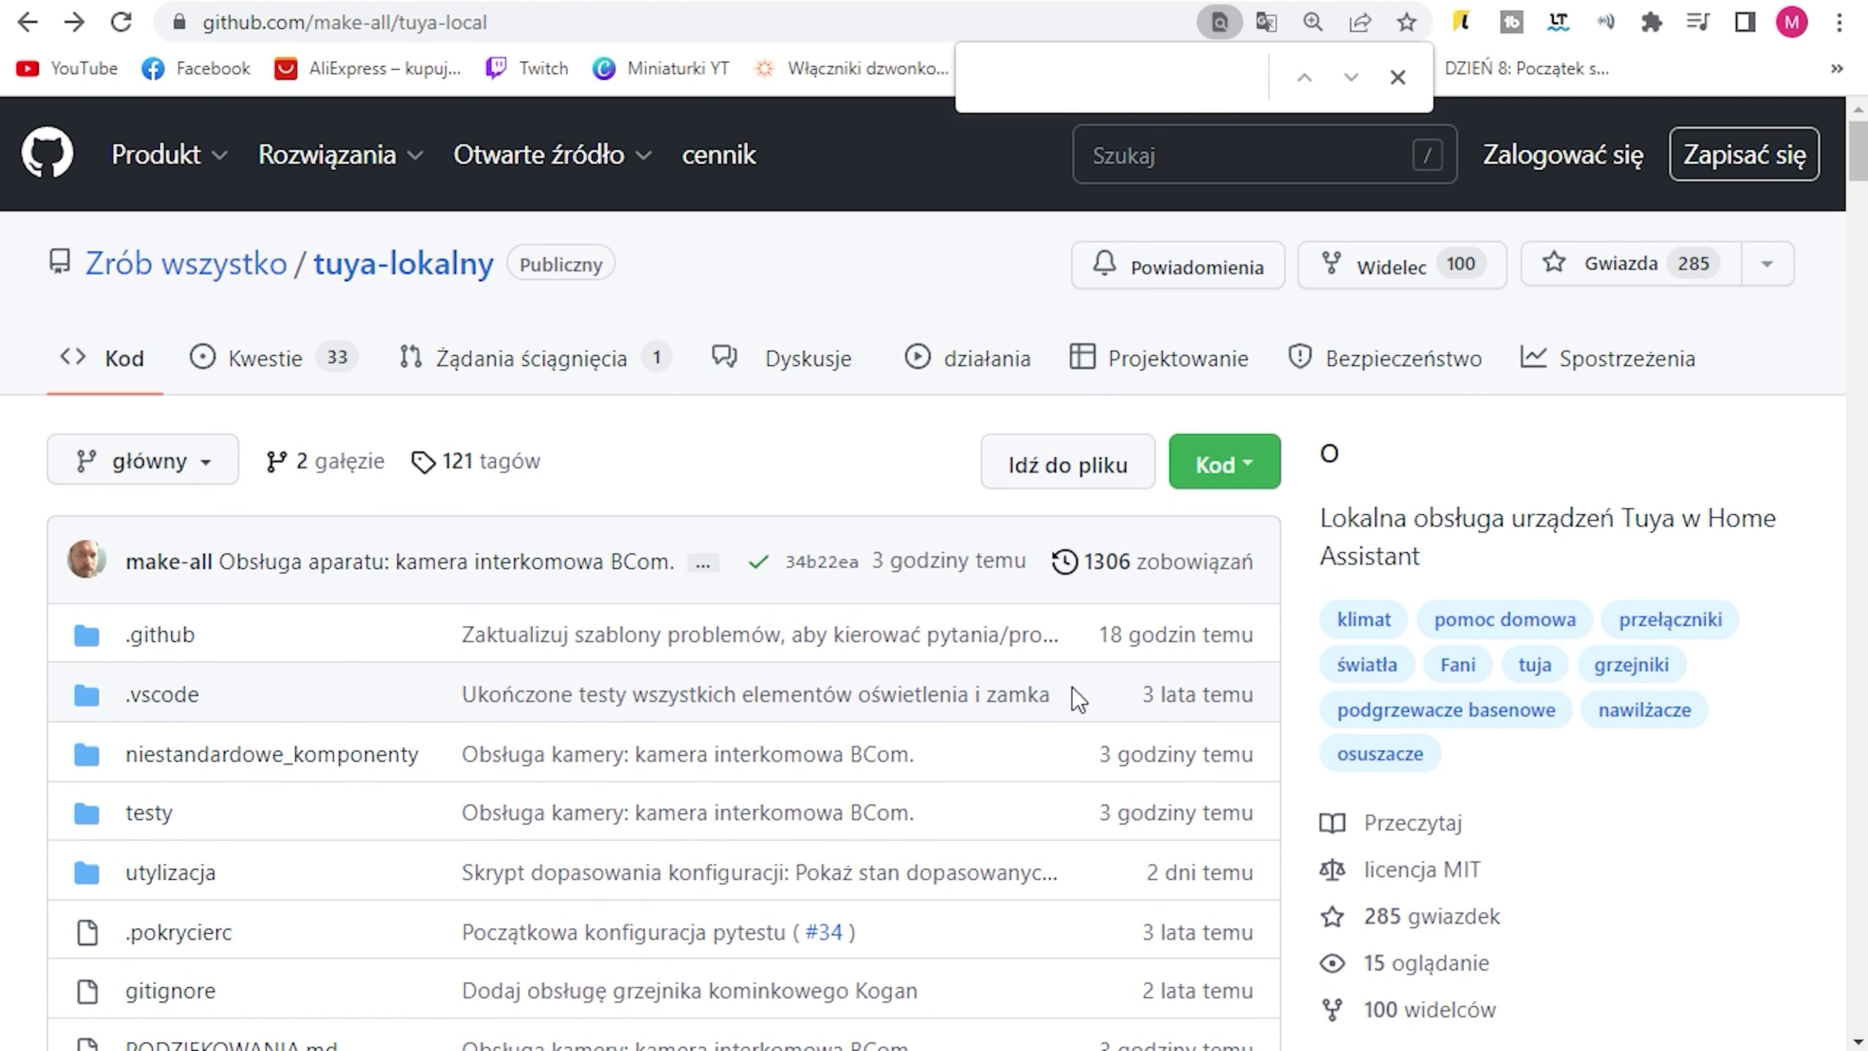
Step: Review the README of the make-all/tuya-local GitHub repository, from the component introduction through the device support section
{"action": "left_click_drag", "start_coordinate": [515, 22], "coordinate": [188, 24]}
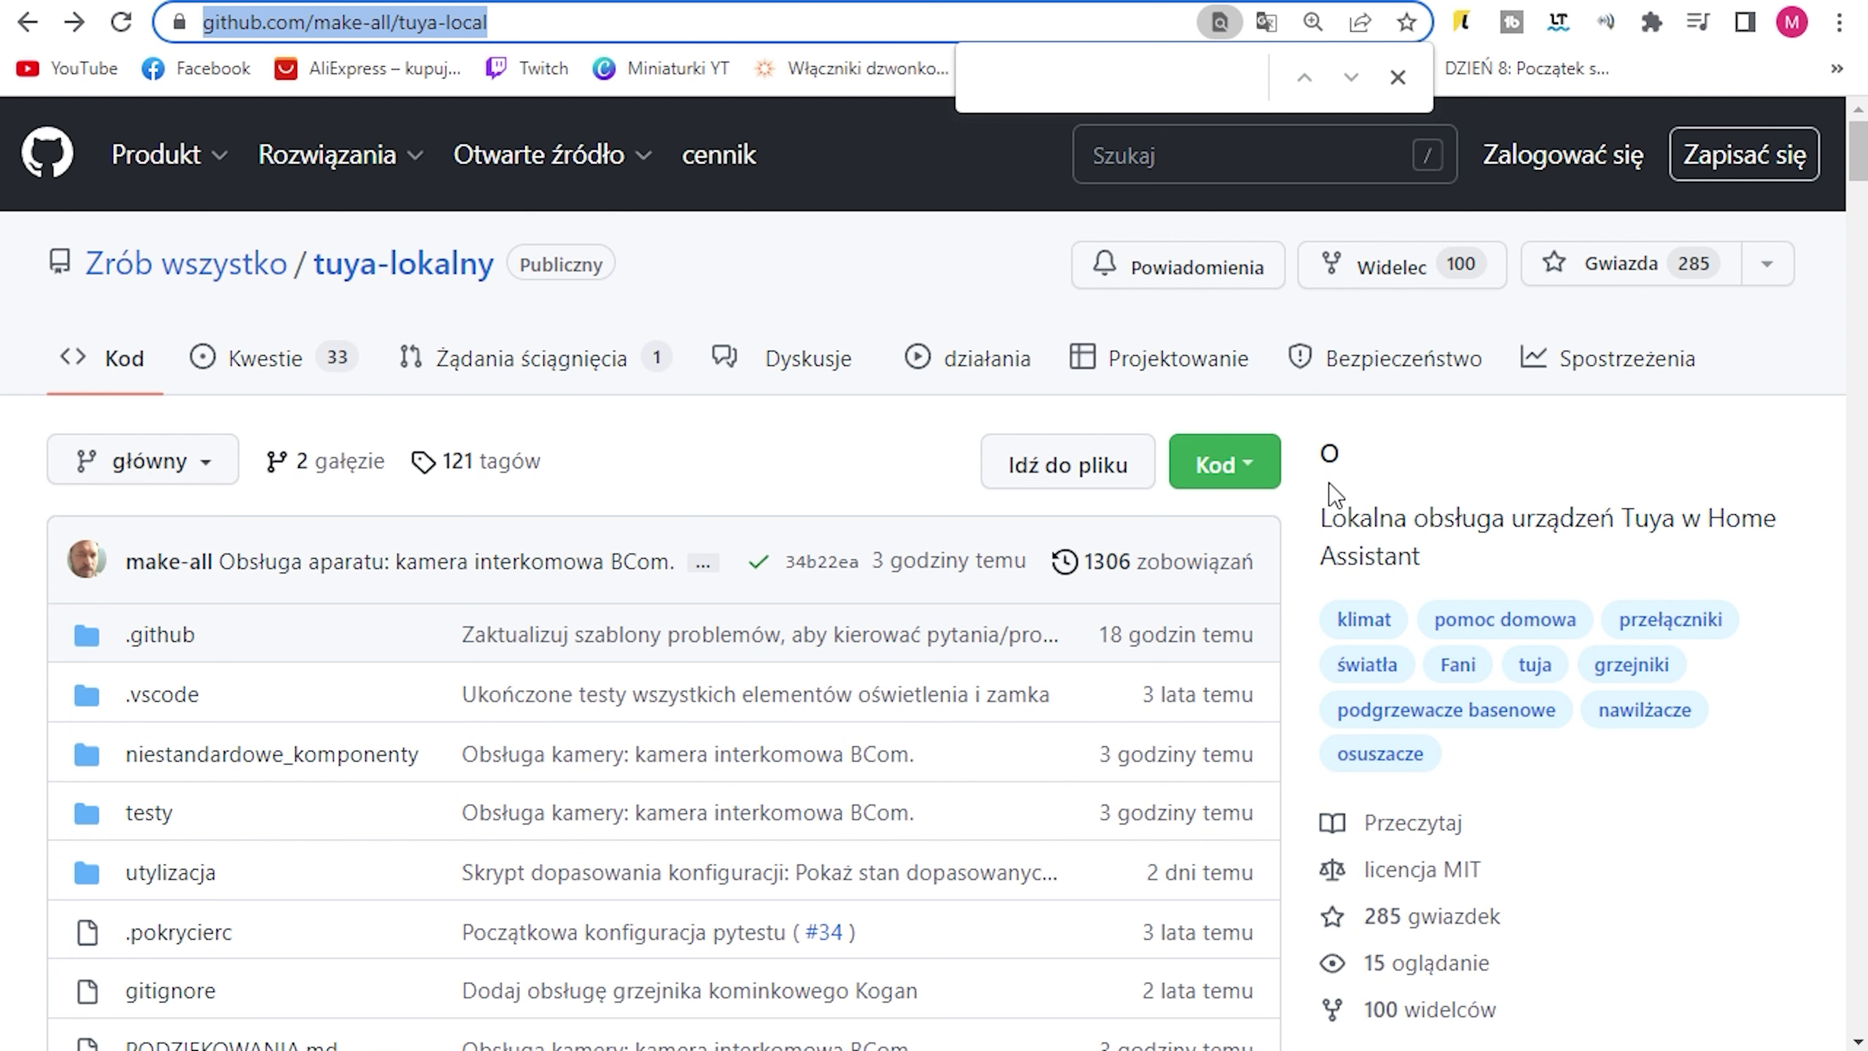
{"action": "scroll", "coordinate": [1191, 544], "scroll_direction": "down", "scroll_amount": 15}
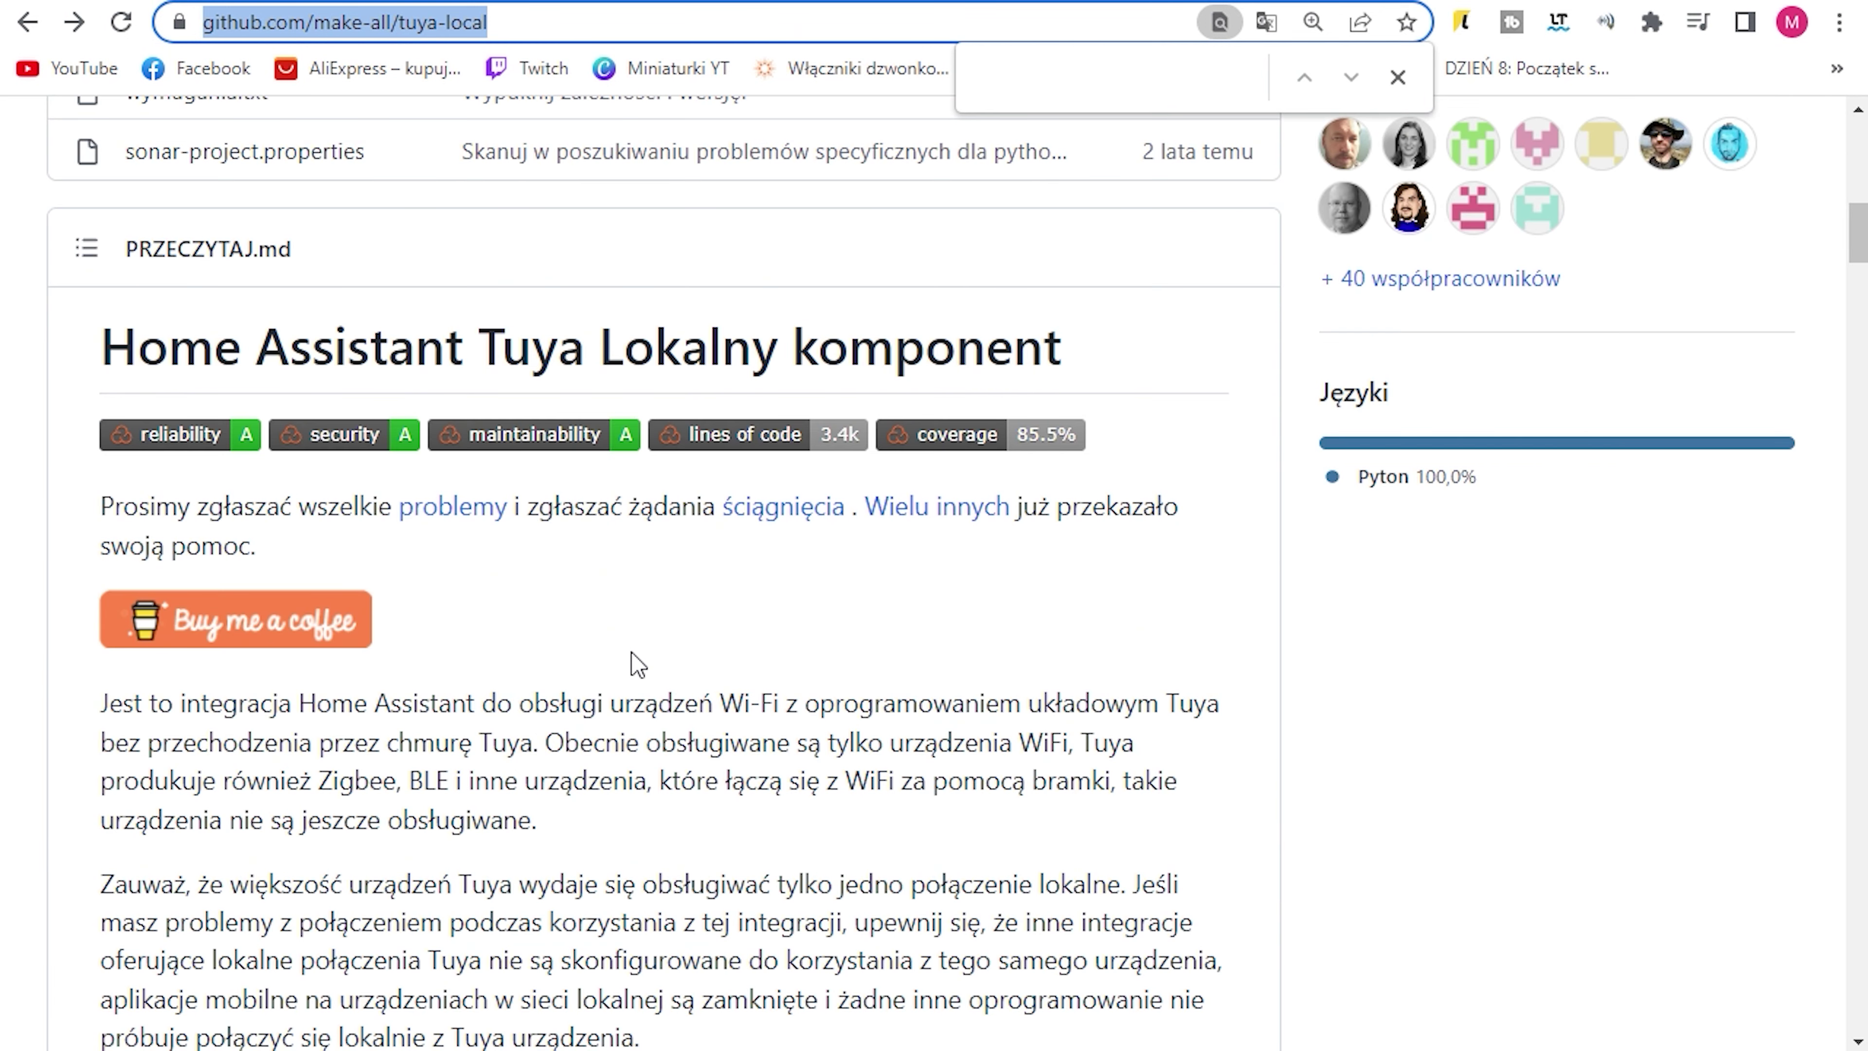
{"action": "scroll", "coordinate": [637, 663], "scroll_direction": "up", "scroll_amount": 2}
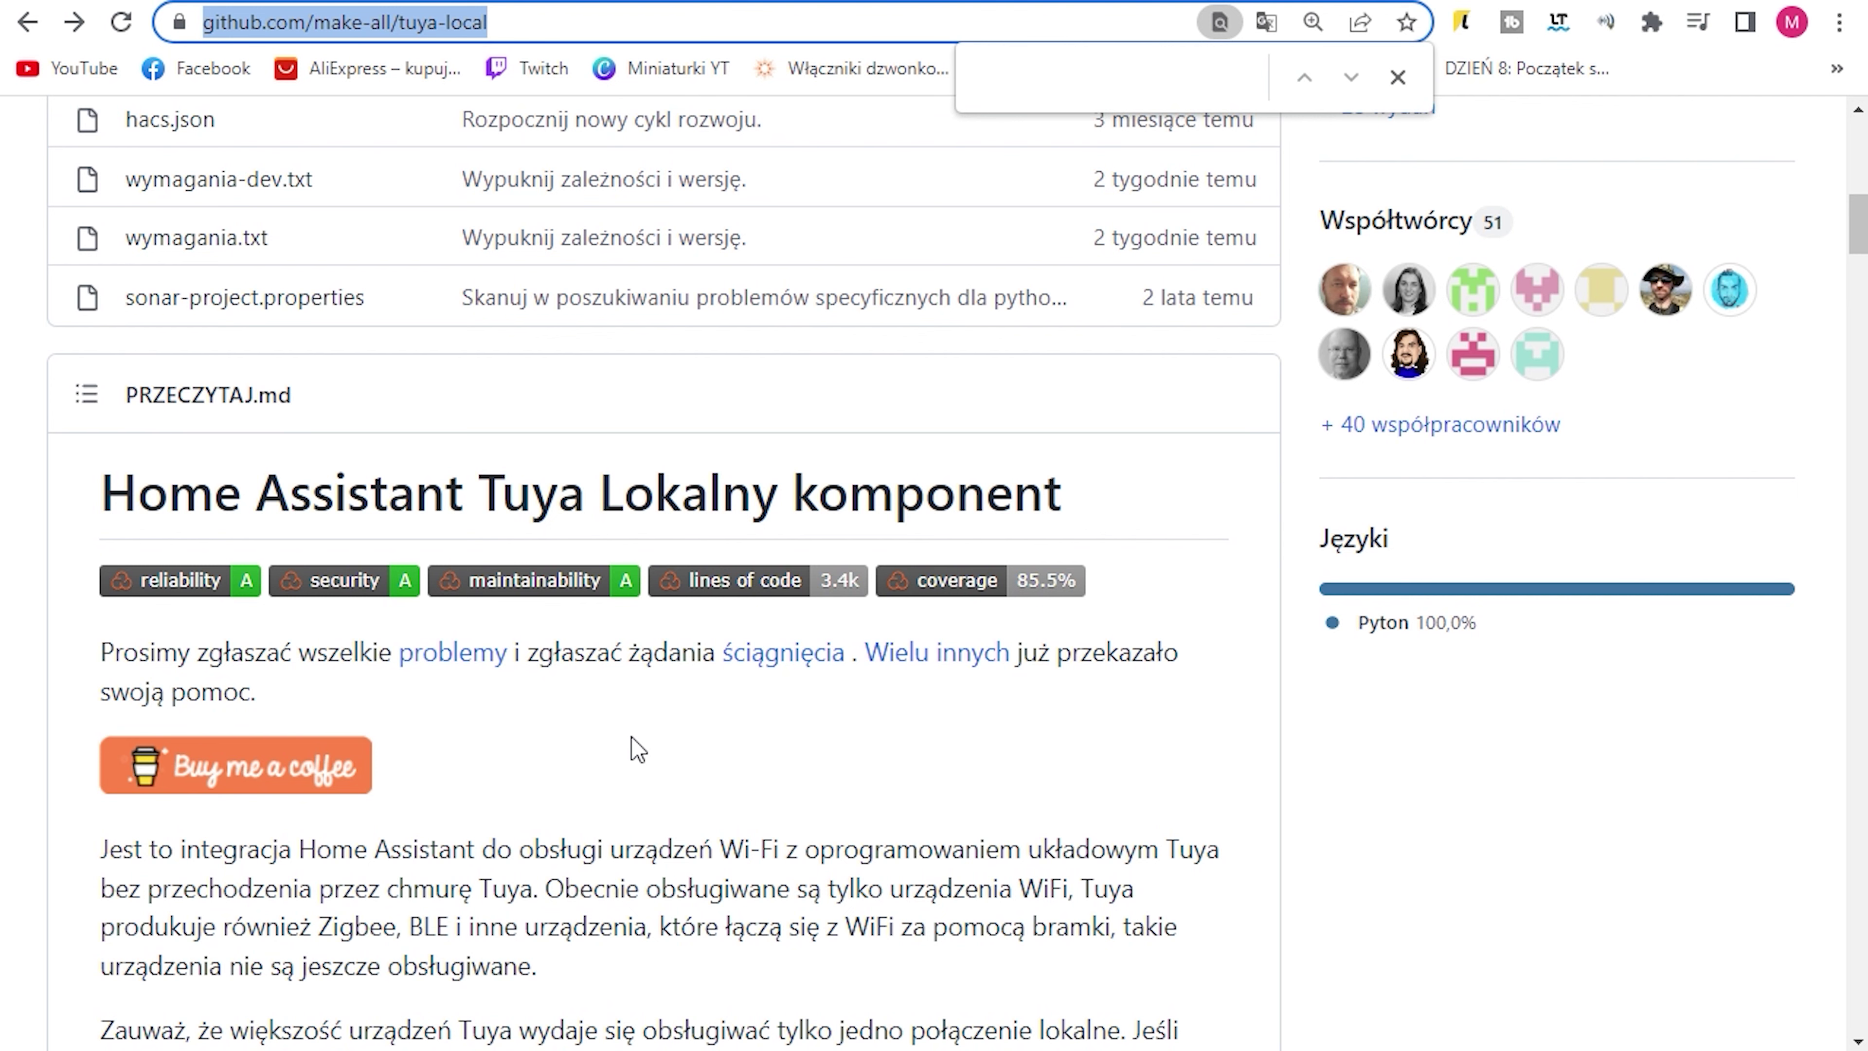
{"action": "scroll", "coordinate": [632, 750], "scroll_direction": "down", "scroll_amount": 2}
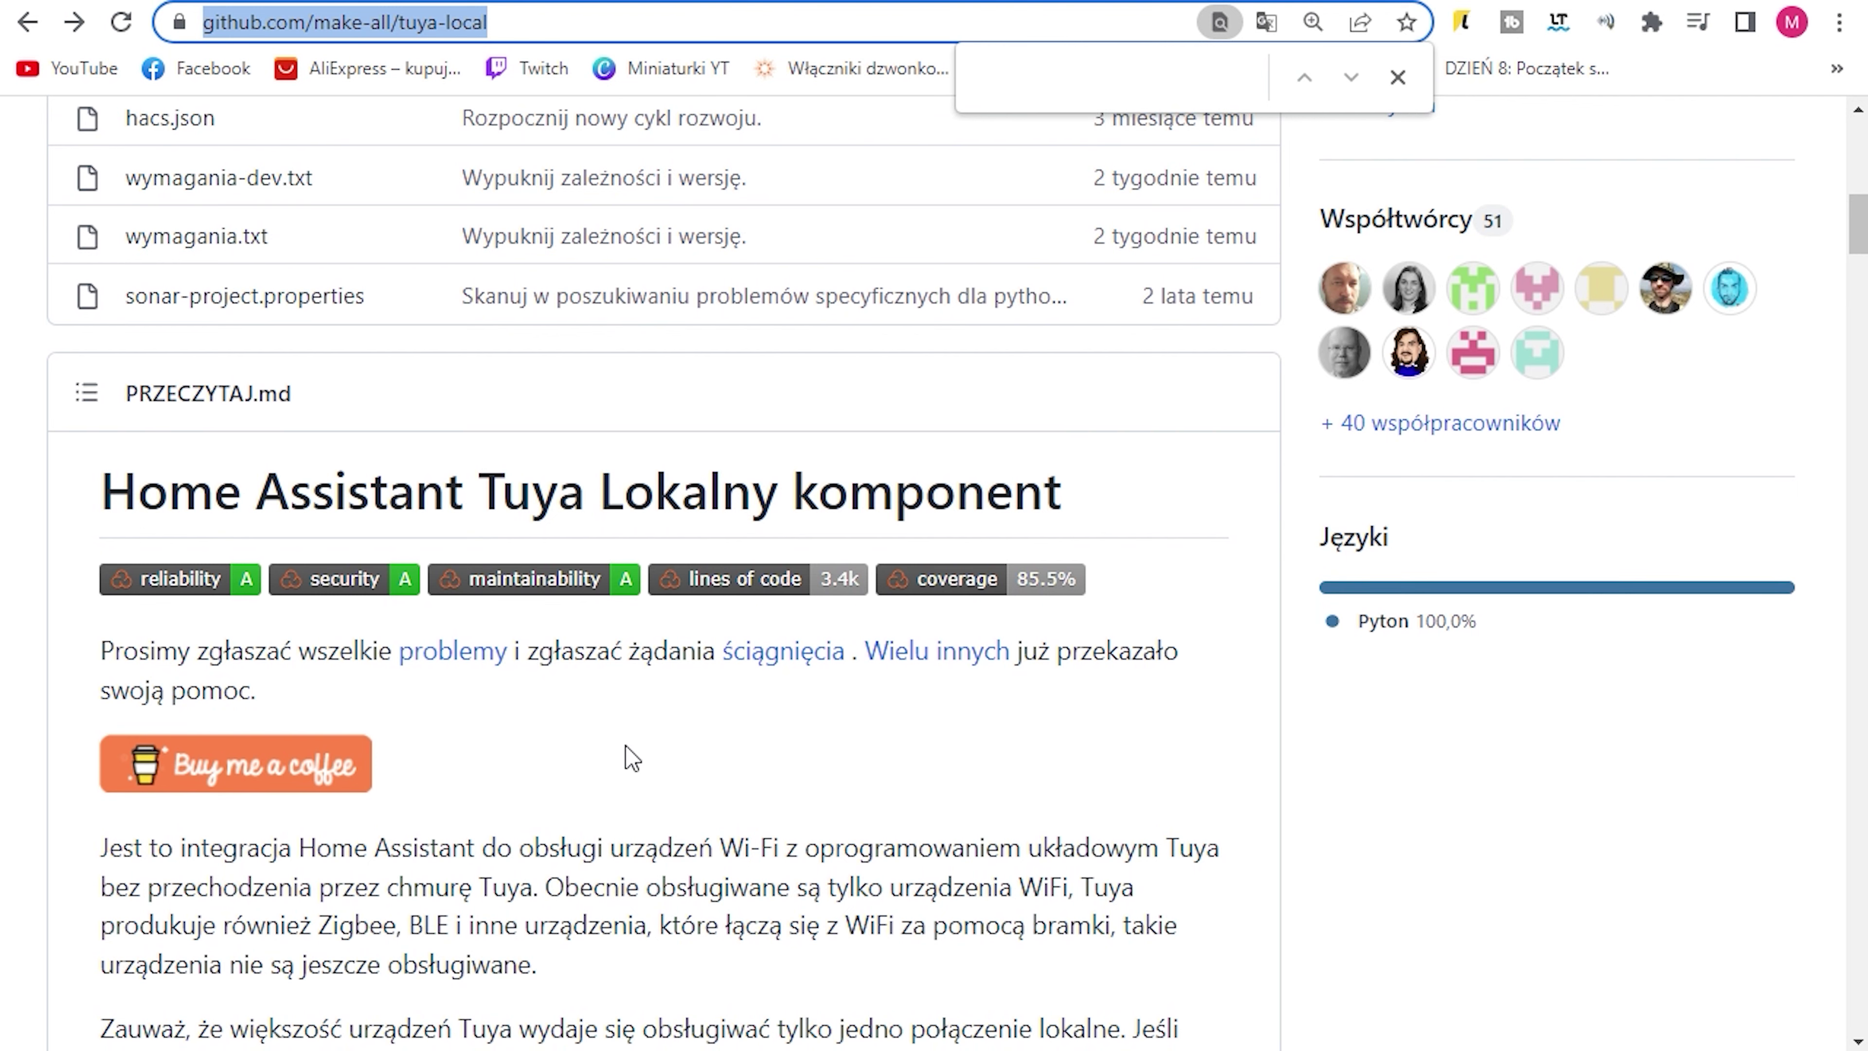
{"action": "scroll", "coordinate": [765, 765], "scroll_direction": "down", "scroll_amount": 8}
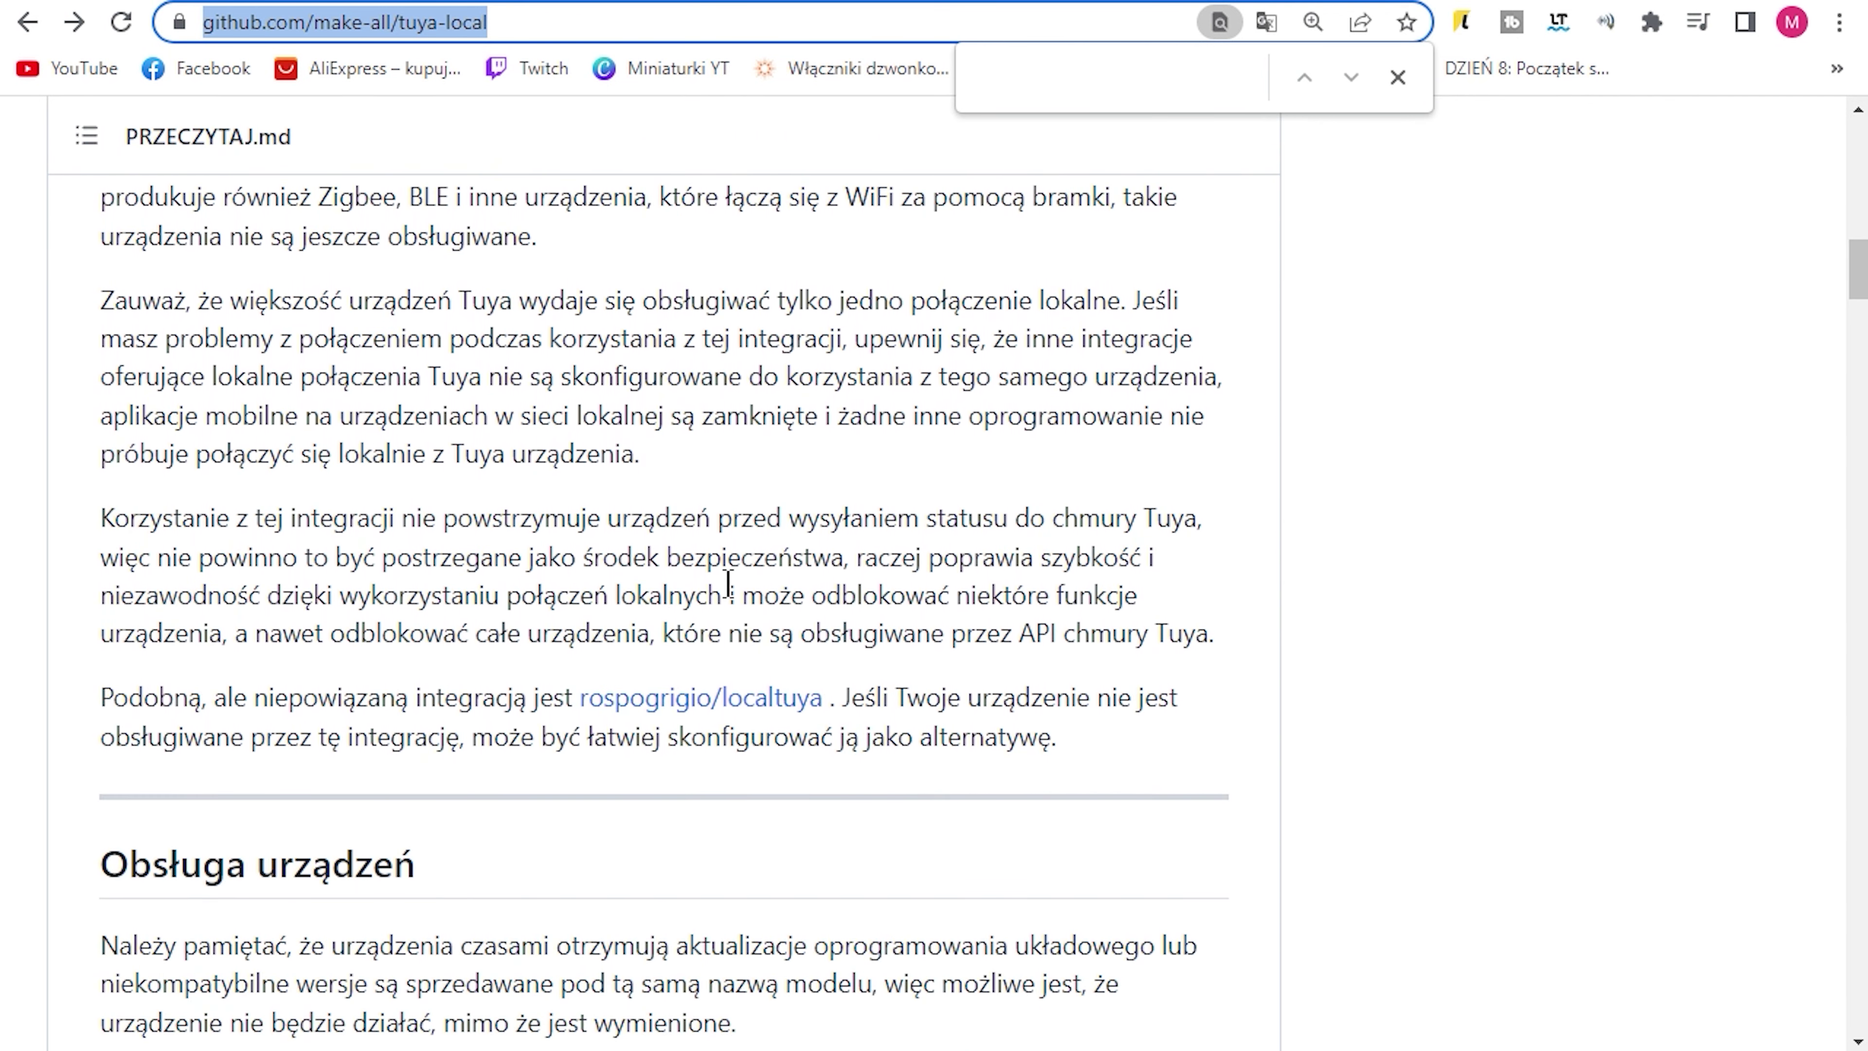
{"action": "scroll", "coordinate": [854, 640], "scroll_direction": "up", "scroll_amount": 6}
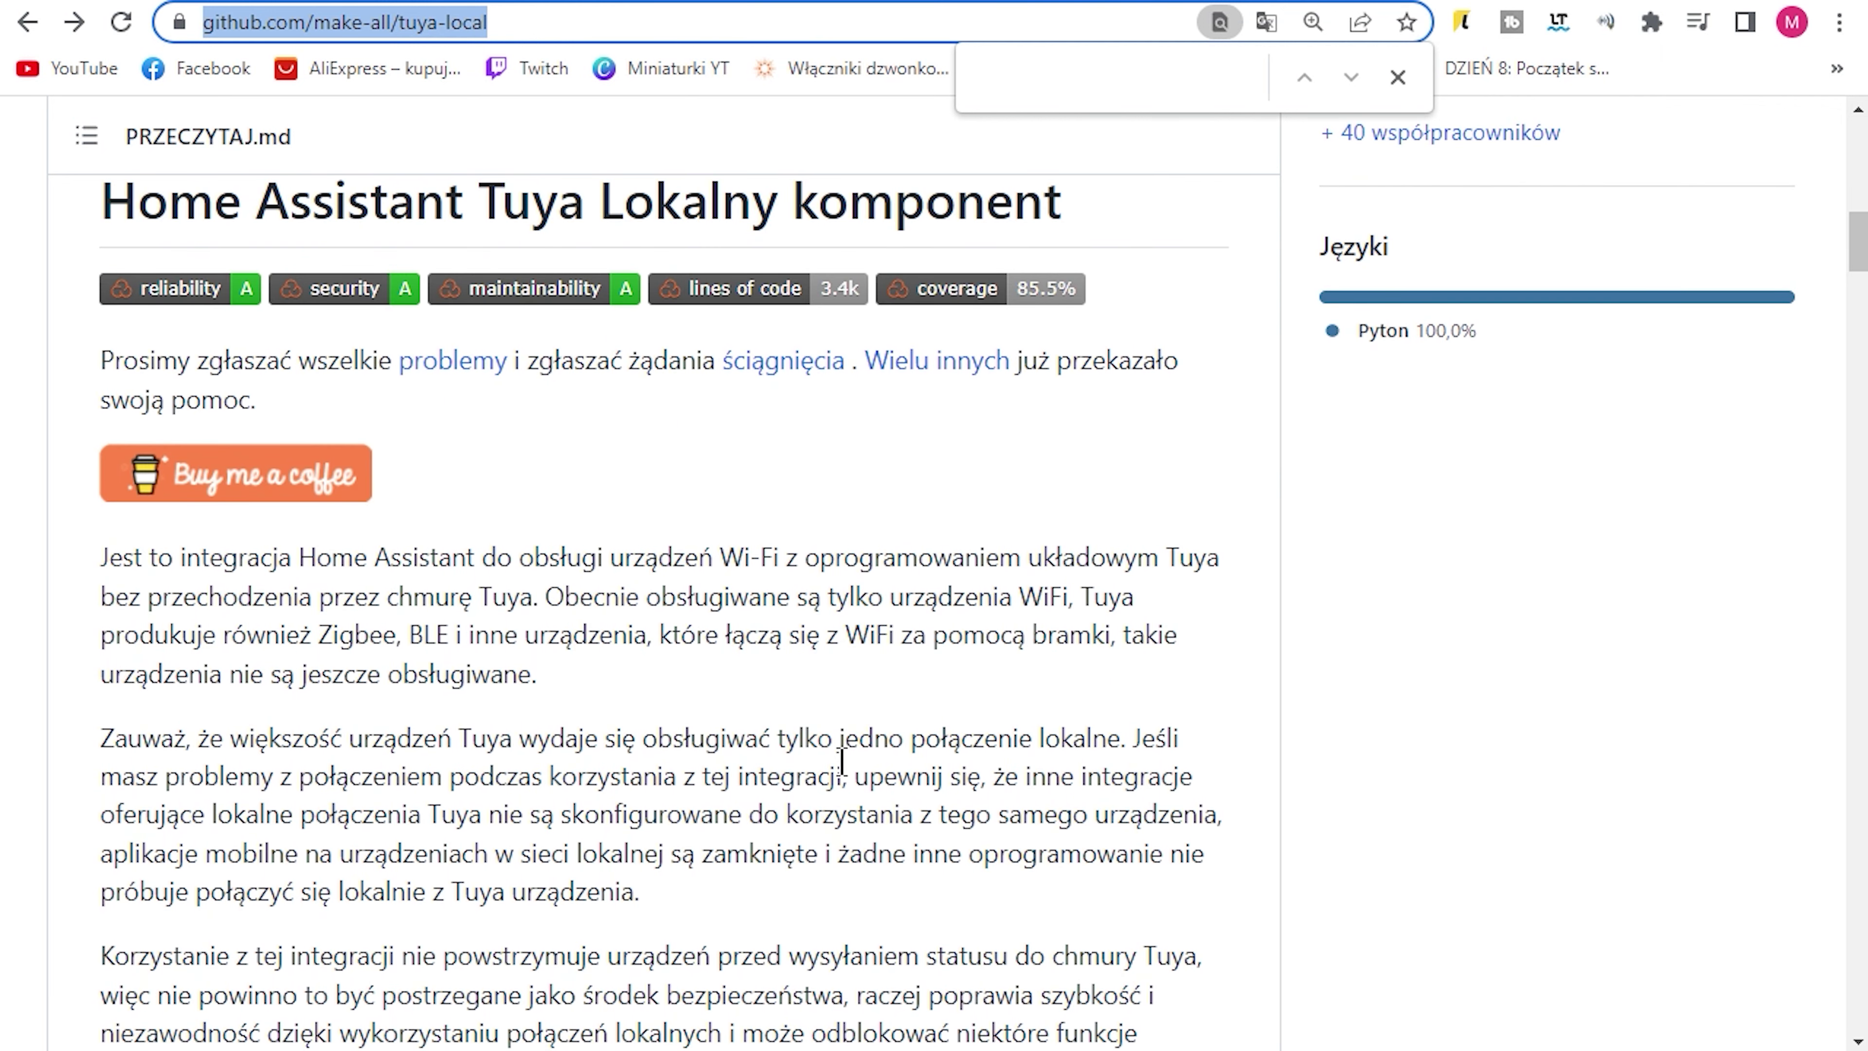
{"action": "scroll", "coordinate": [842, 762], "scroll_direction": "down", "scroll_amount": 4}
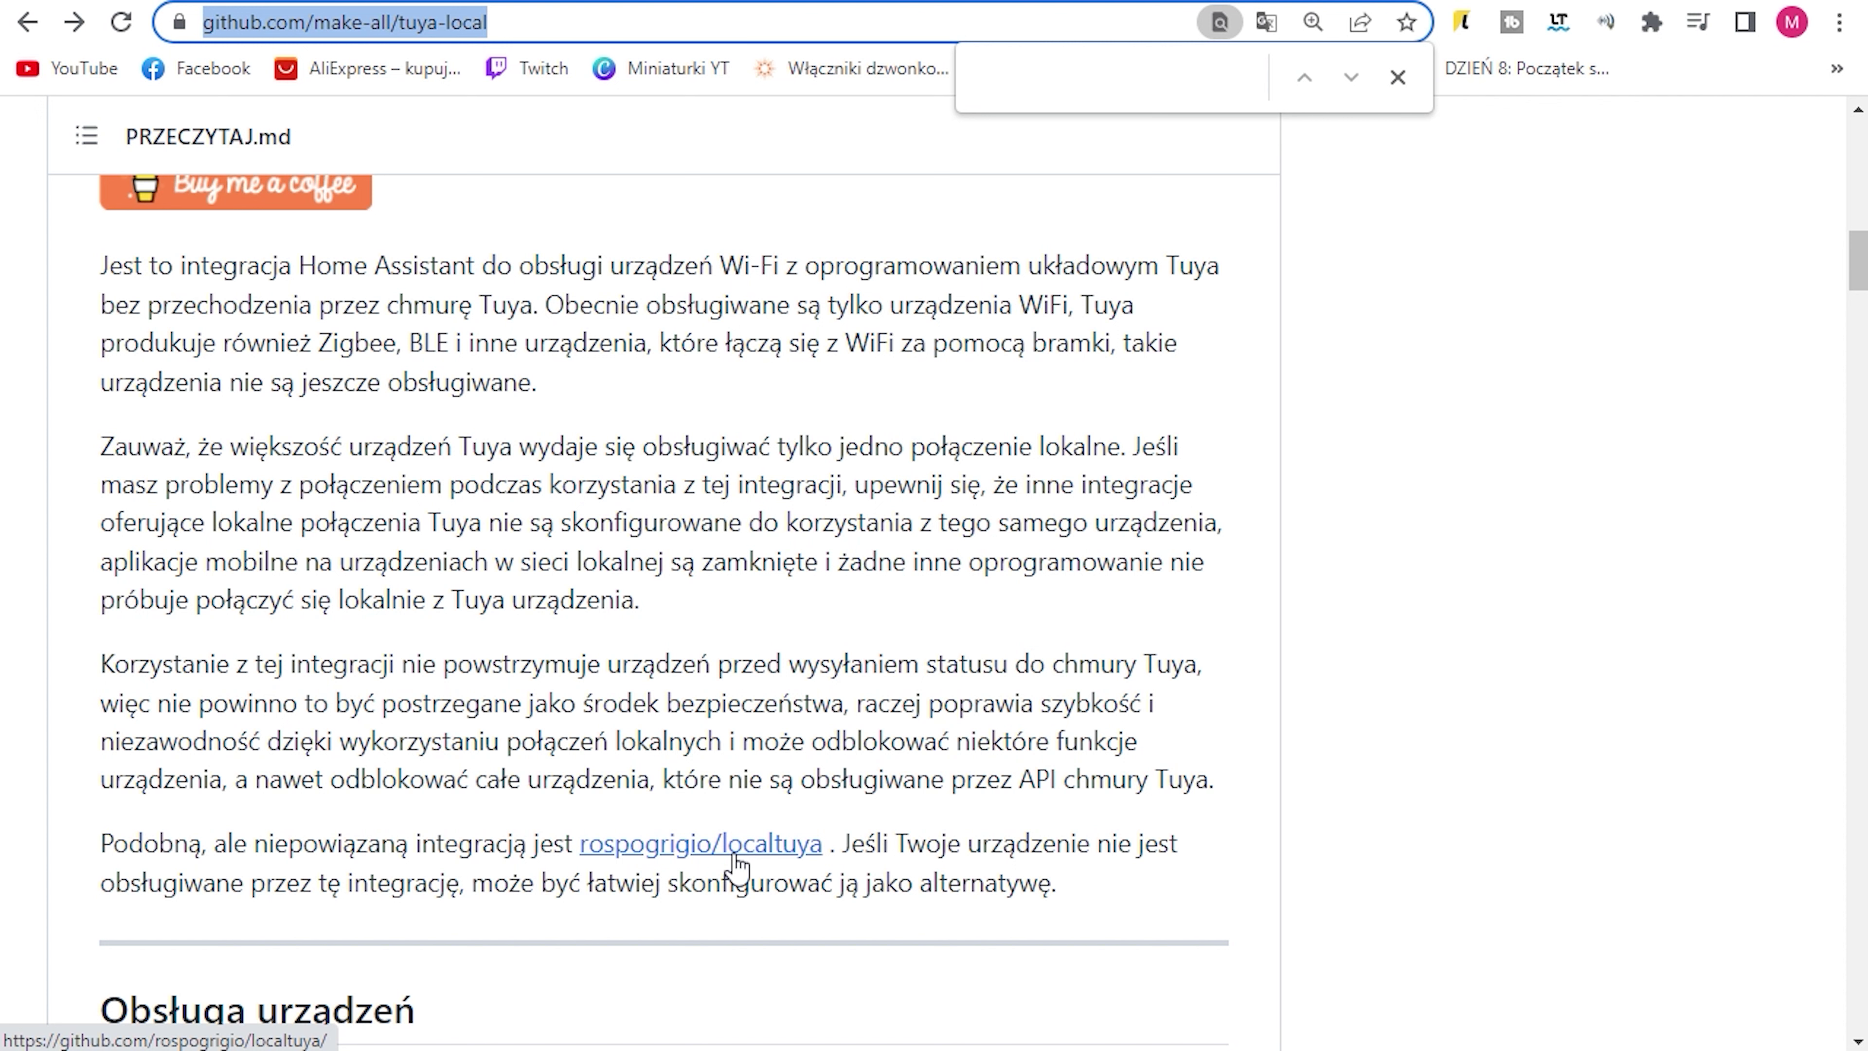
{"action": "scroll", "coordinate": [735, 872], "scroll_direction": "down", "scroll_amount": 5}
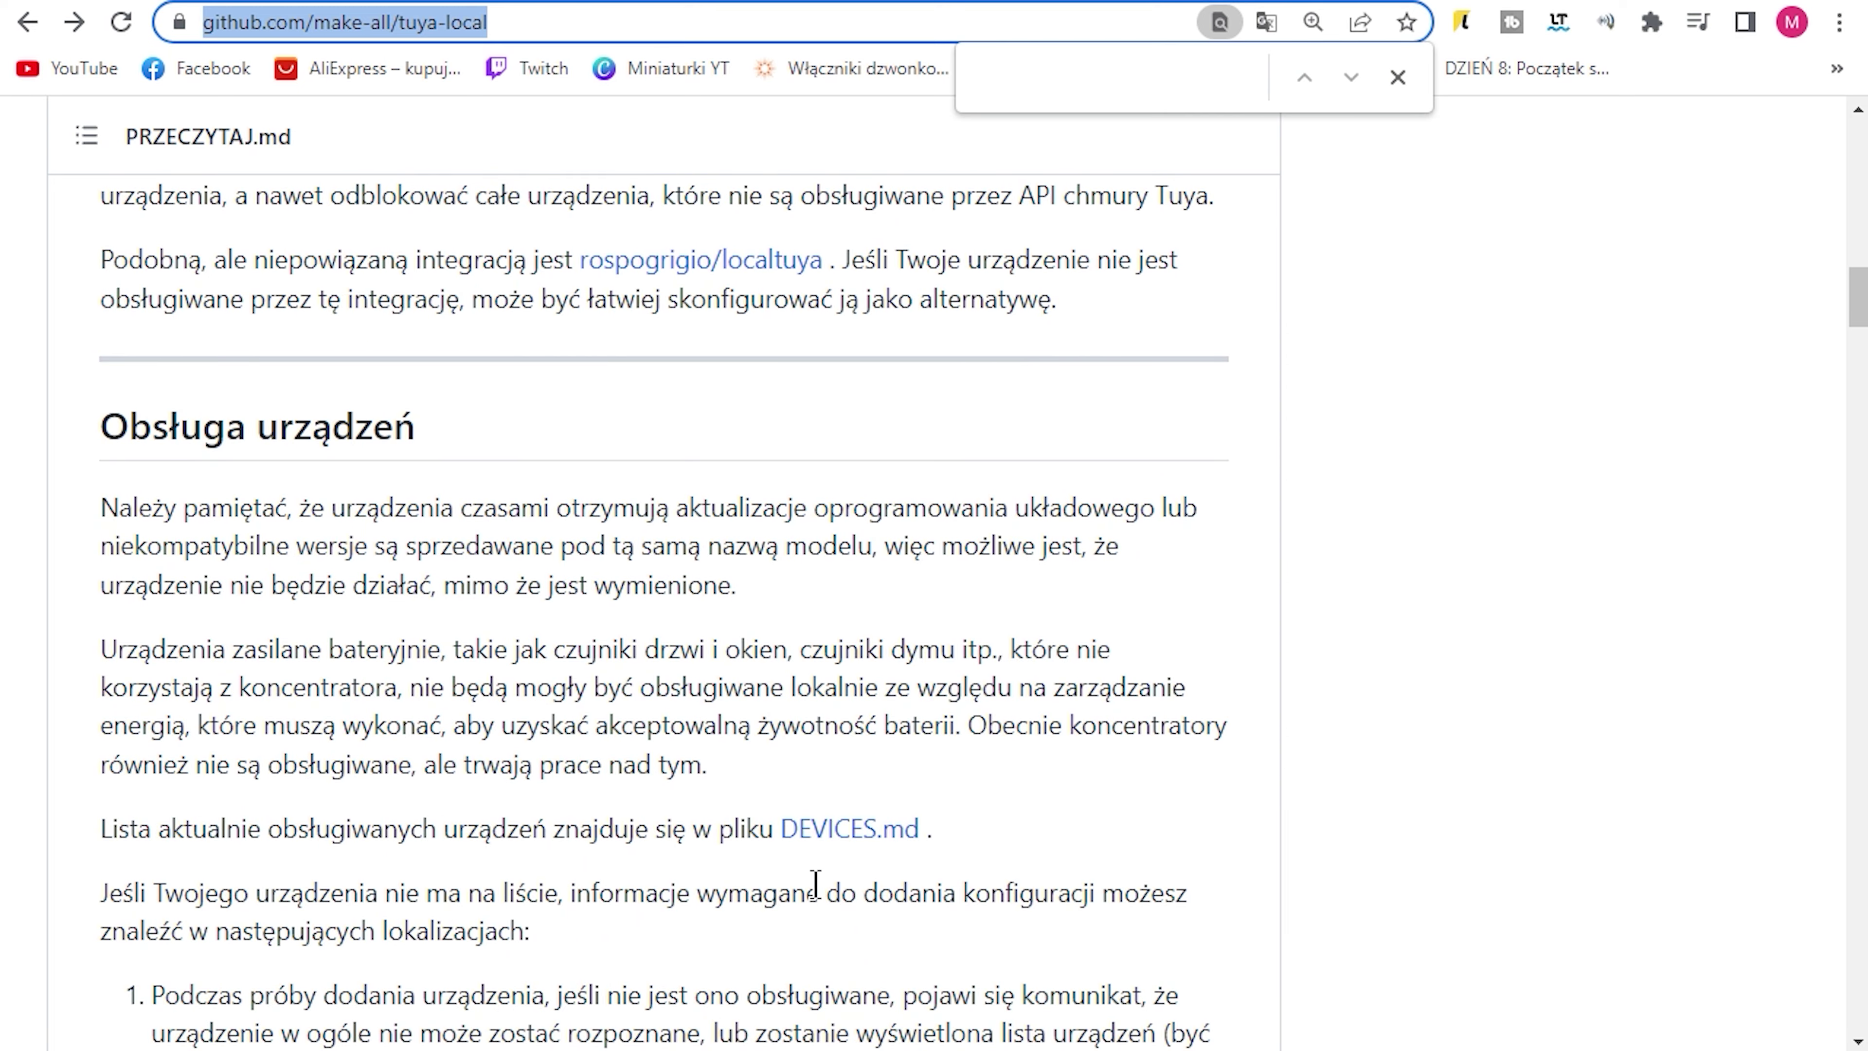
Step: Open the DEVICES.md file from the README in a new tab and look through the supported device categories
{"action": "right_click", "coordinate": [813, 833]}
{"action": "left_click", "coordinate": [864, 854]}
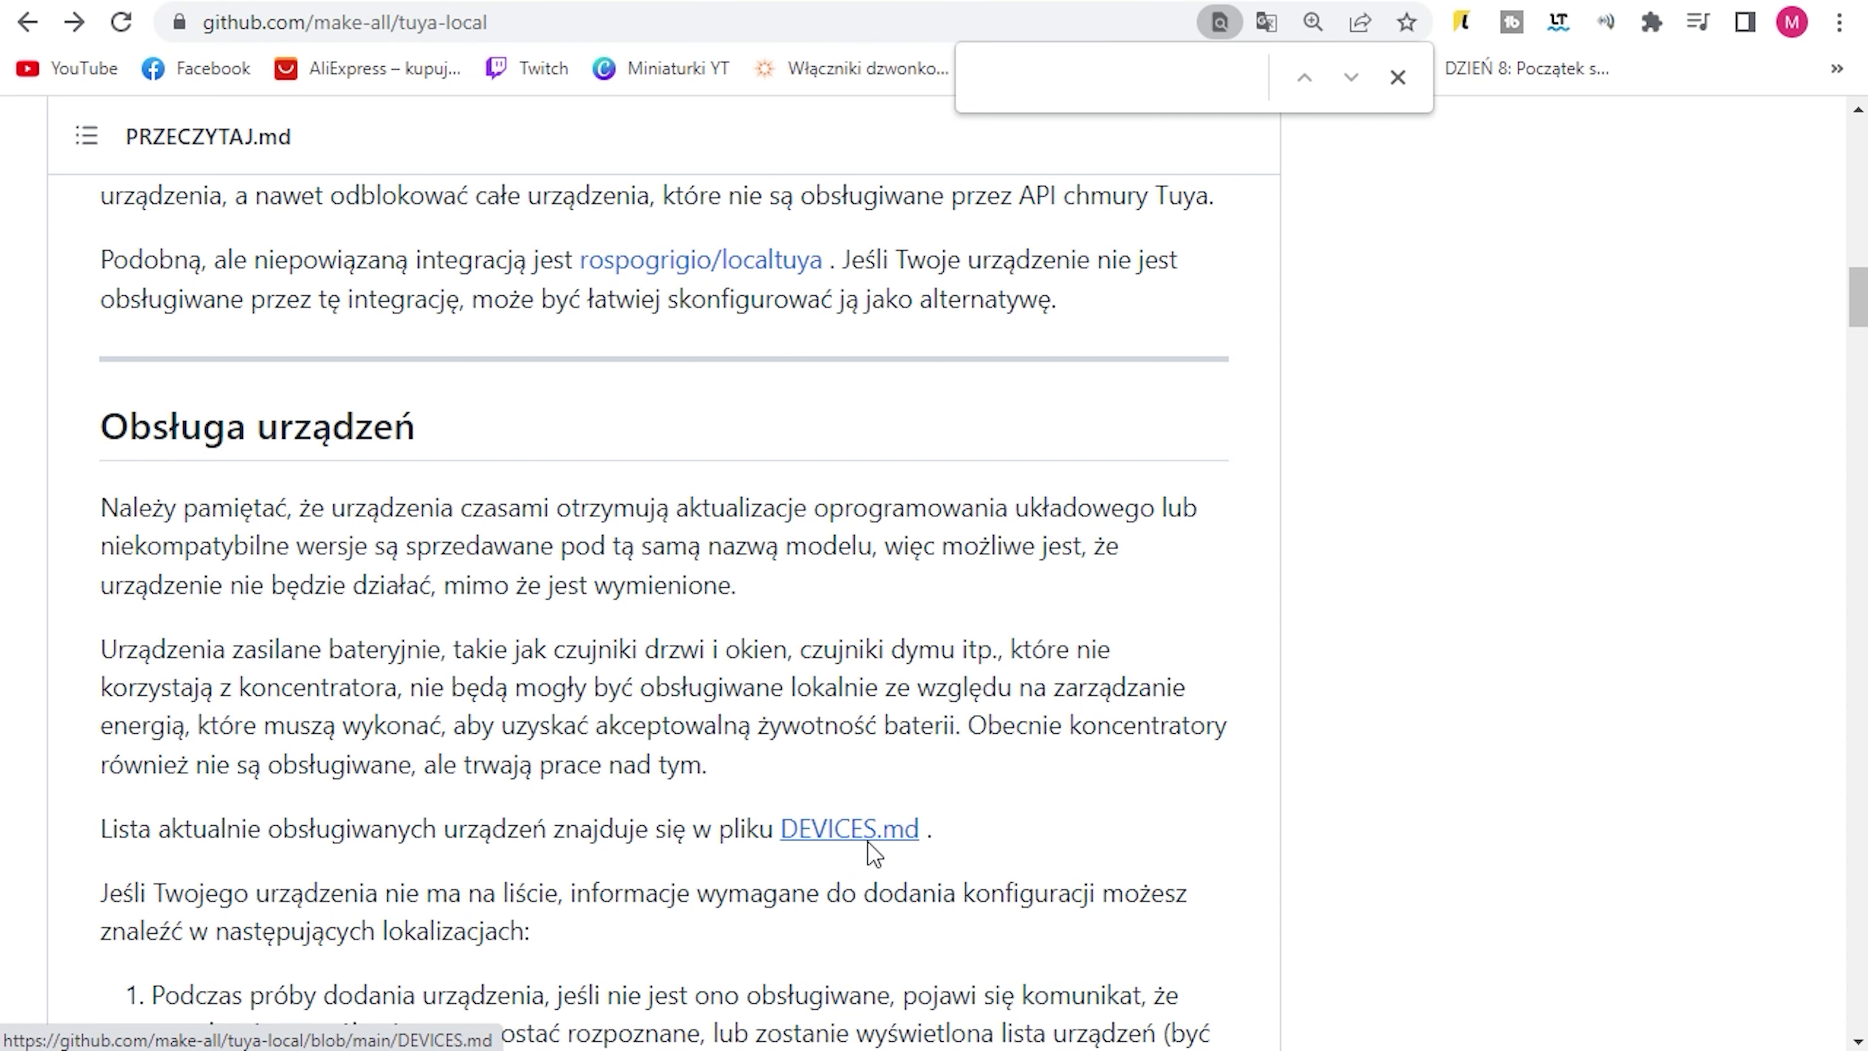
{"action": "left_click", "coordinate": [1418, 3]}
{"action": "scroll", "coordinate": [1096, 609], "scroll_direction": "down", "scroll_amount": 10}
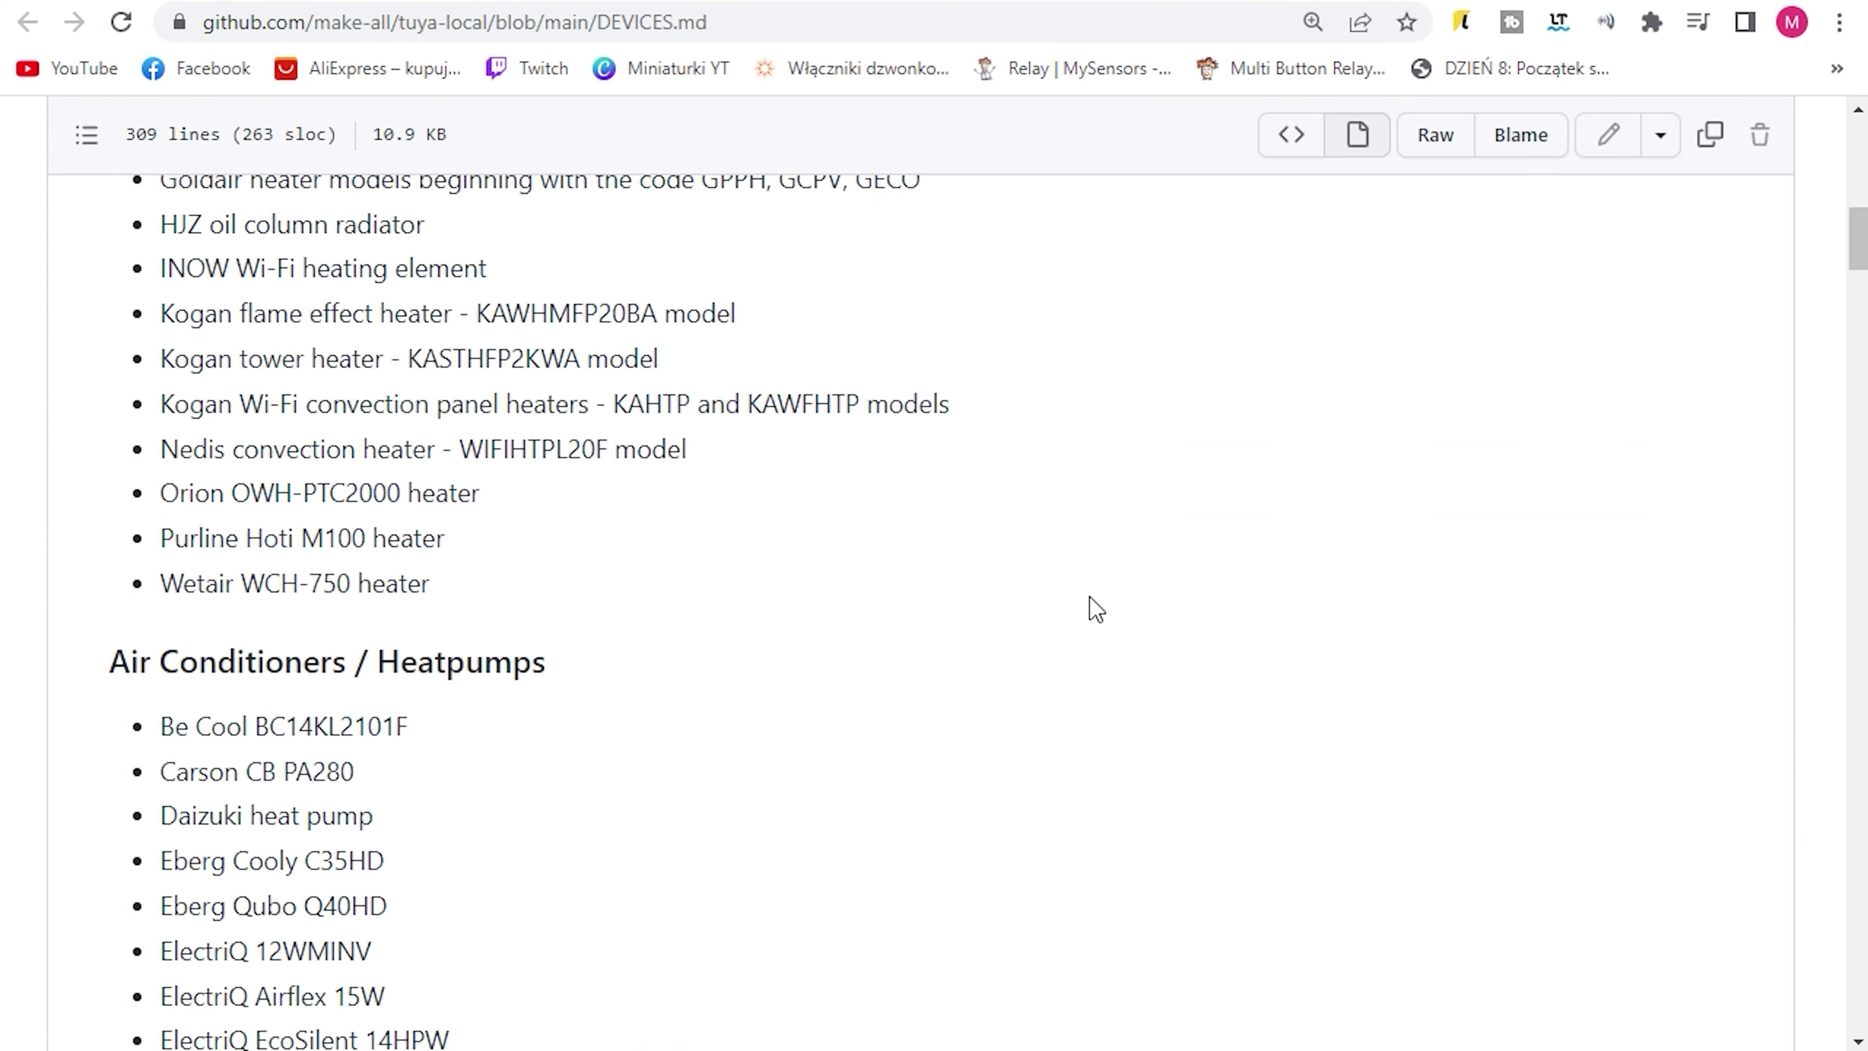
{"action": "scroll", "coordinate": [1096, 609], "scroll_direction": "down", "scroll_amount": 15}
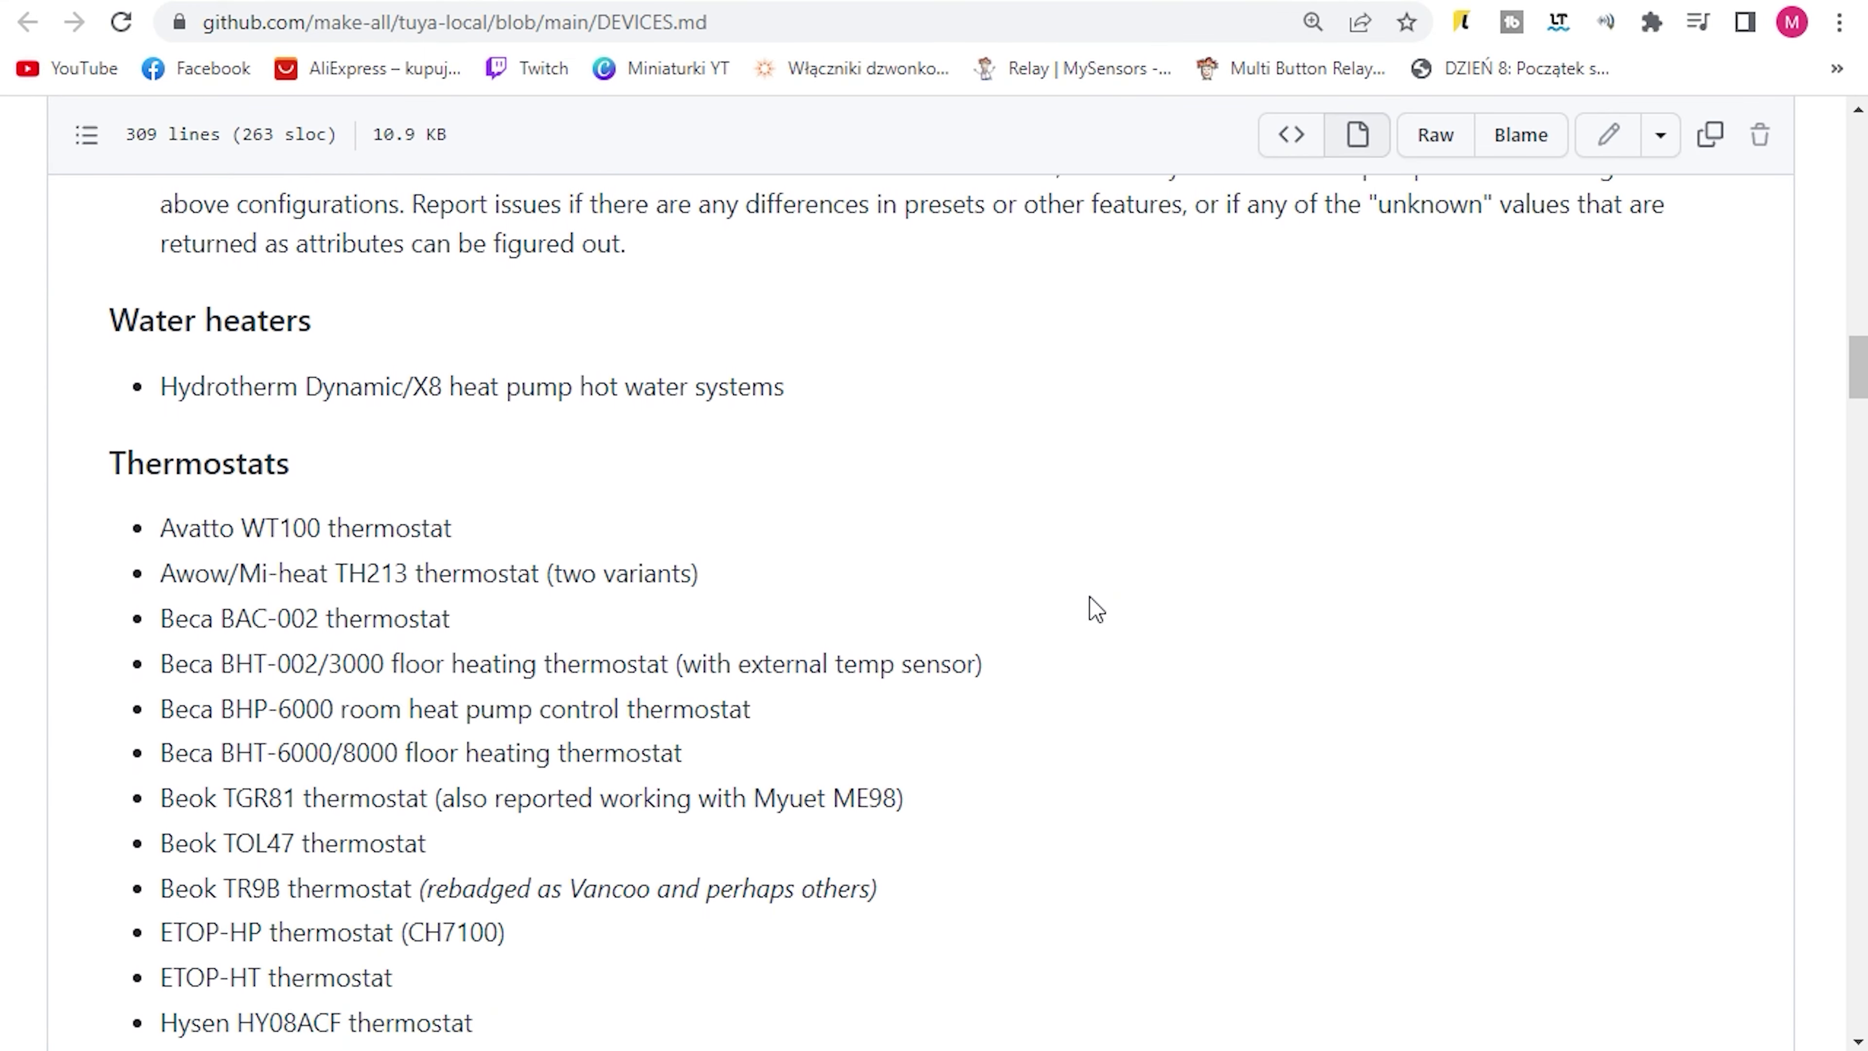
{"action": "scroll", "coordinate": [1097, 609], "scroll_direction": "down", "scroll_amount": 20}
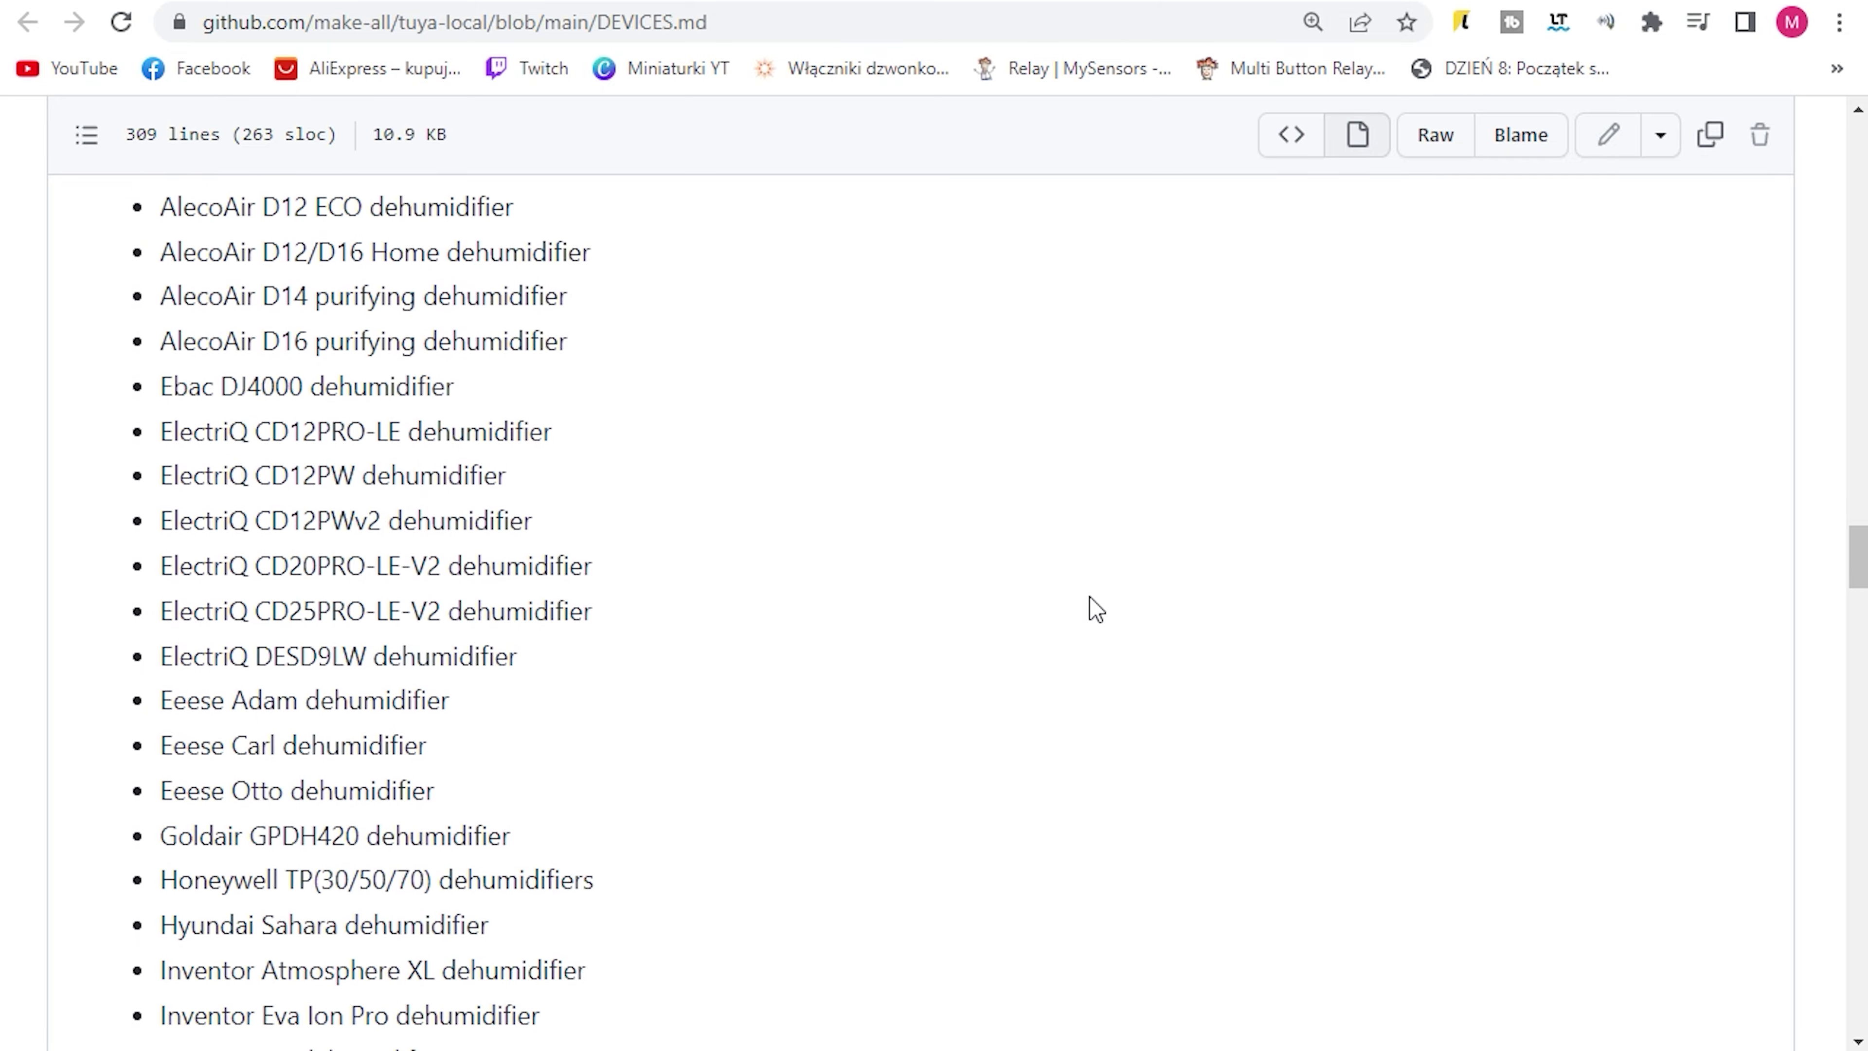
{"action": "scroll", "coordinate": [1096, 609], "scroll_direction": "down", "scroll_amount": 20}
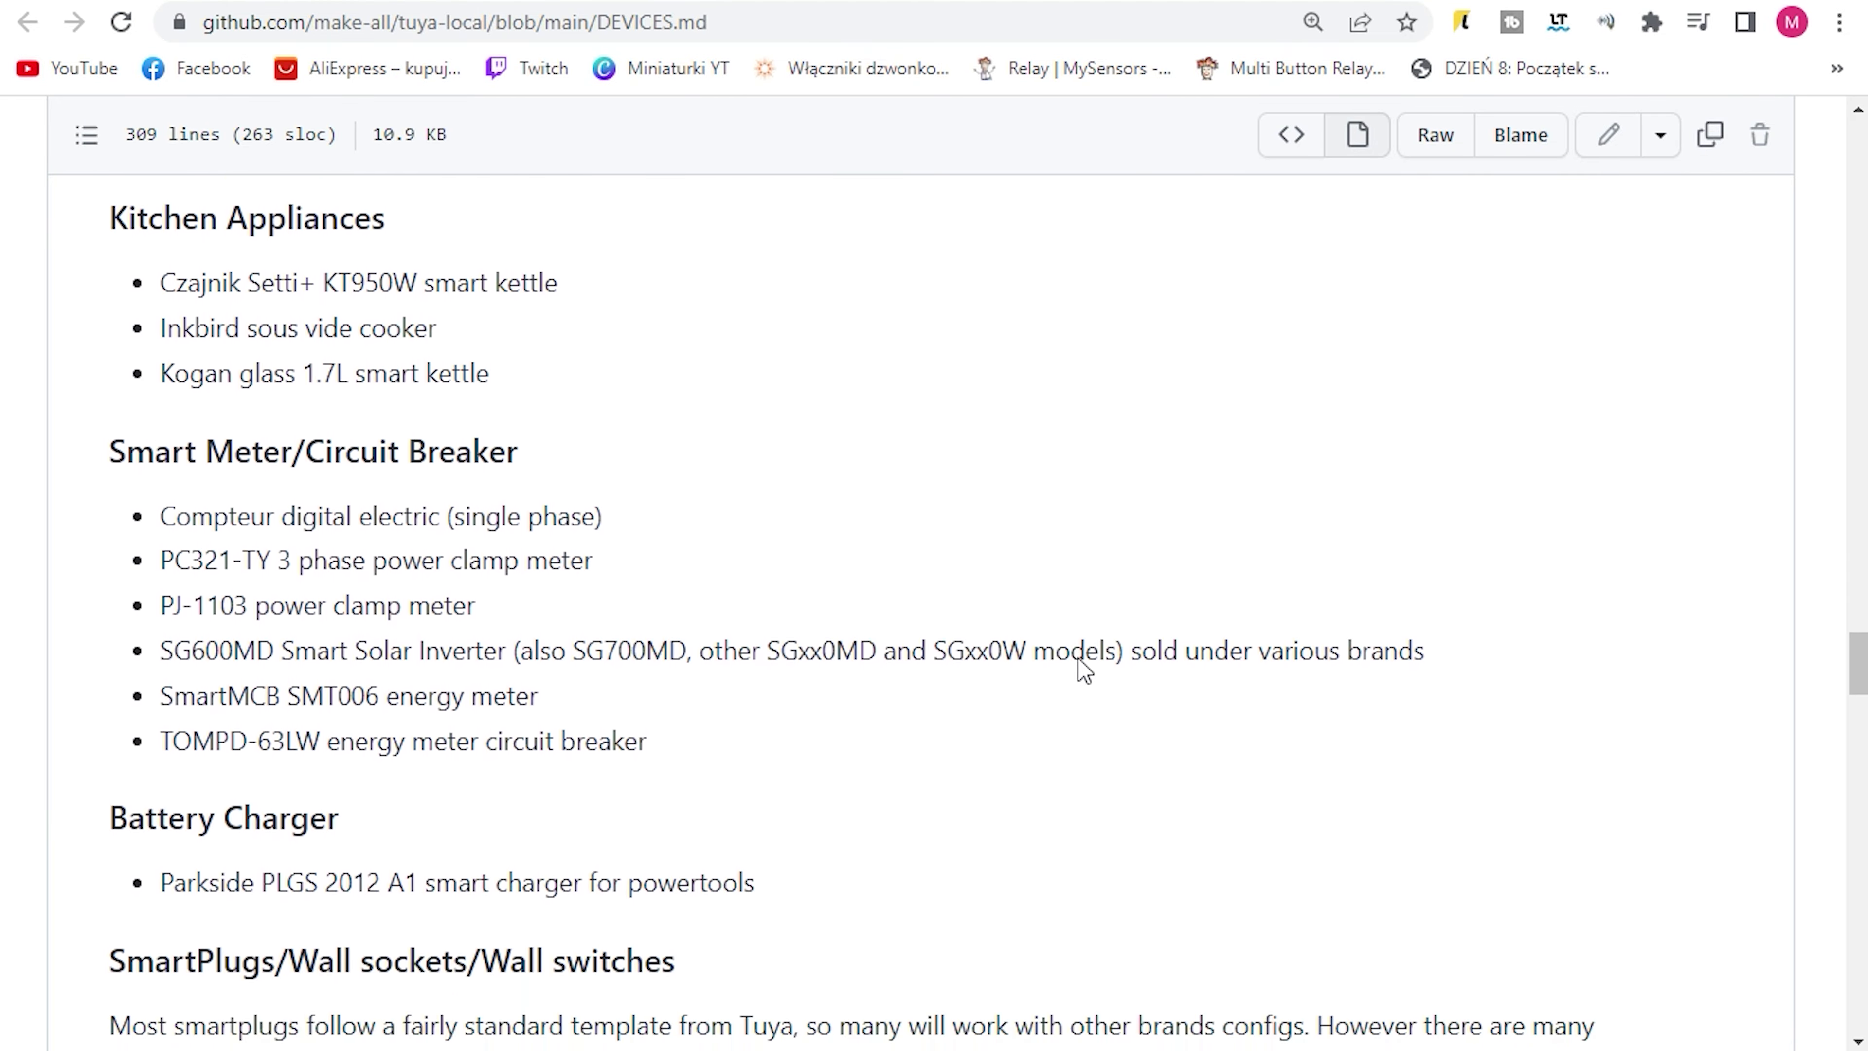
{"action": "scroll", "coordinate": [1084, 671], "scroll_direction": "down", "scroll_amount": 20}
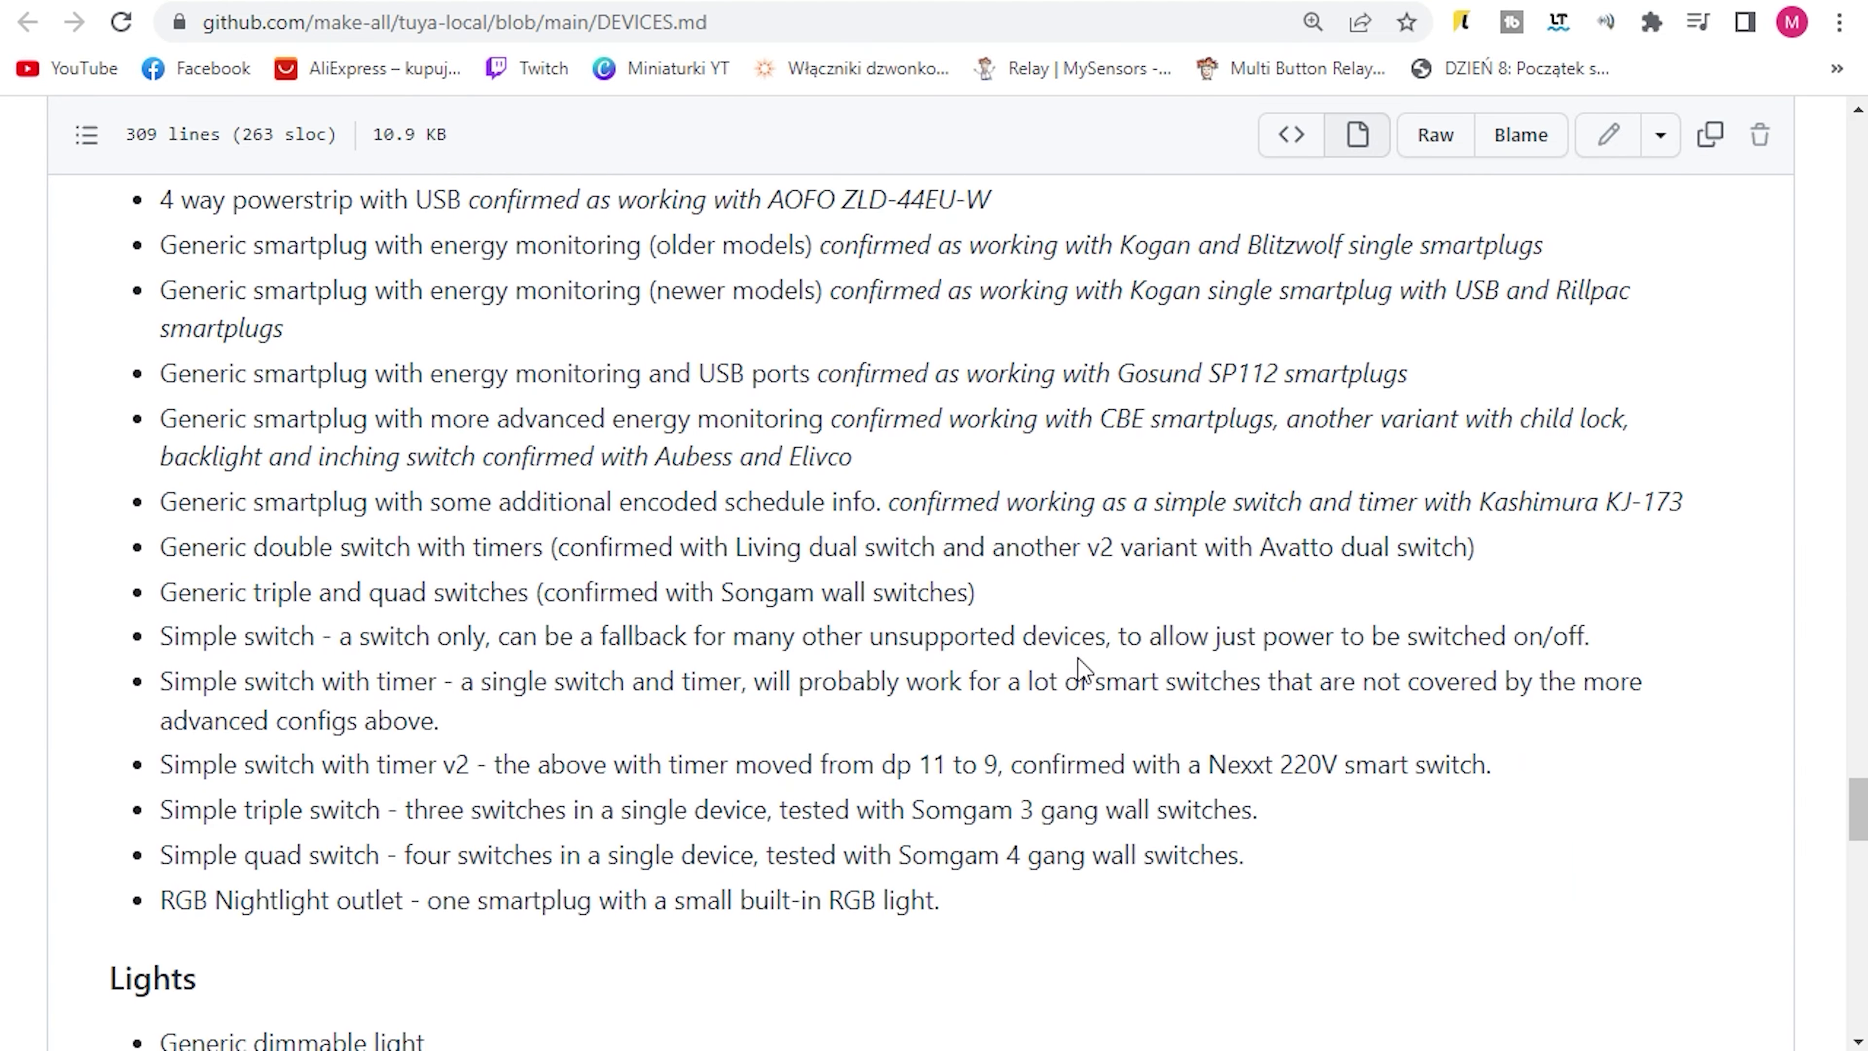
{"action": "scroll", "coordinate": [1083, 671], "scroll_direction": "down", "scroll_amount": 20}
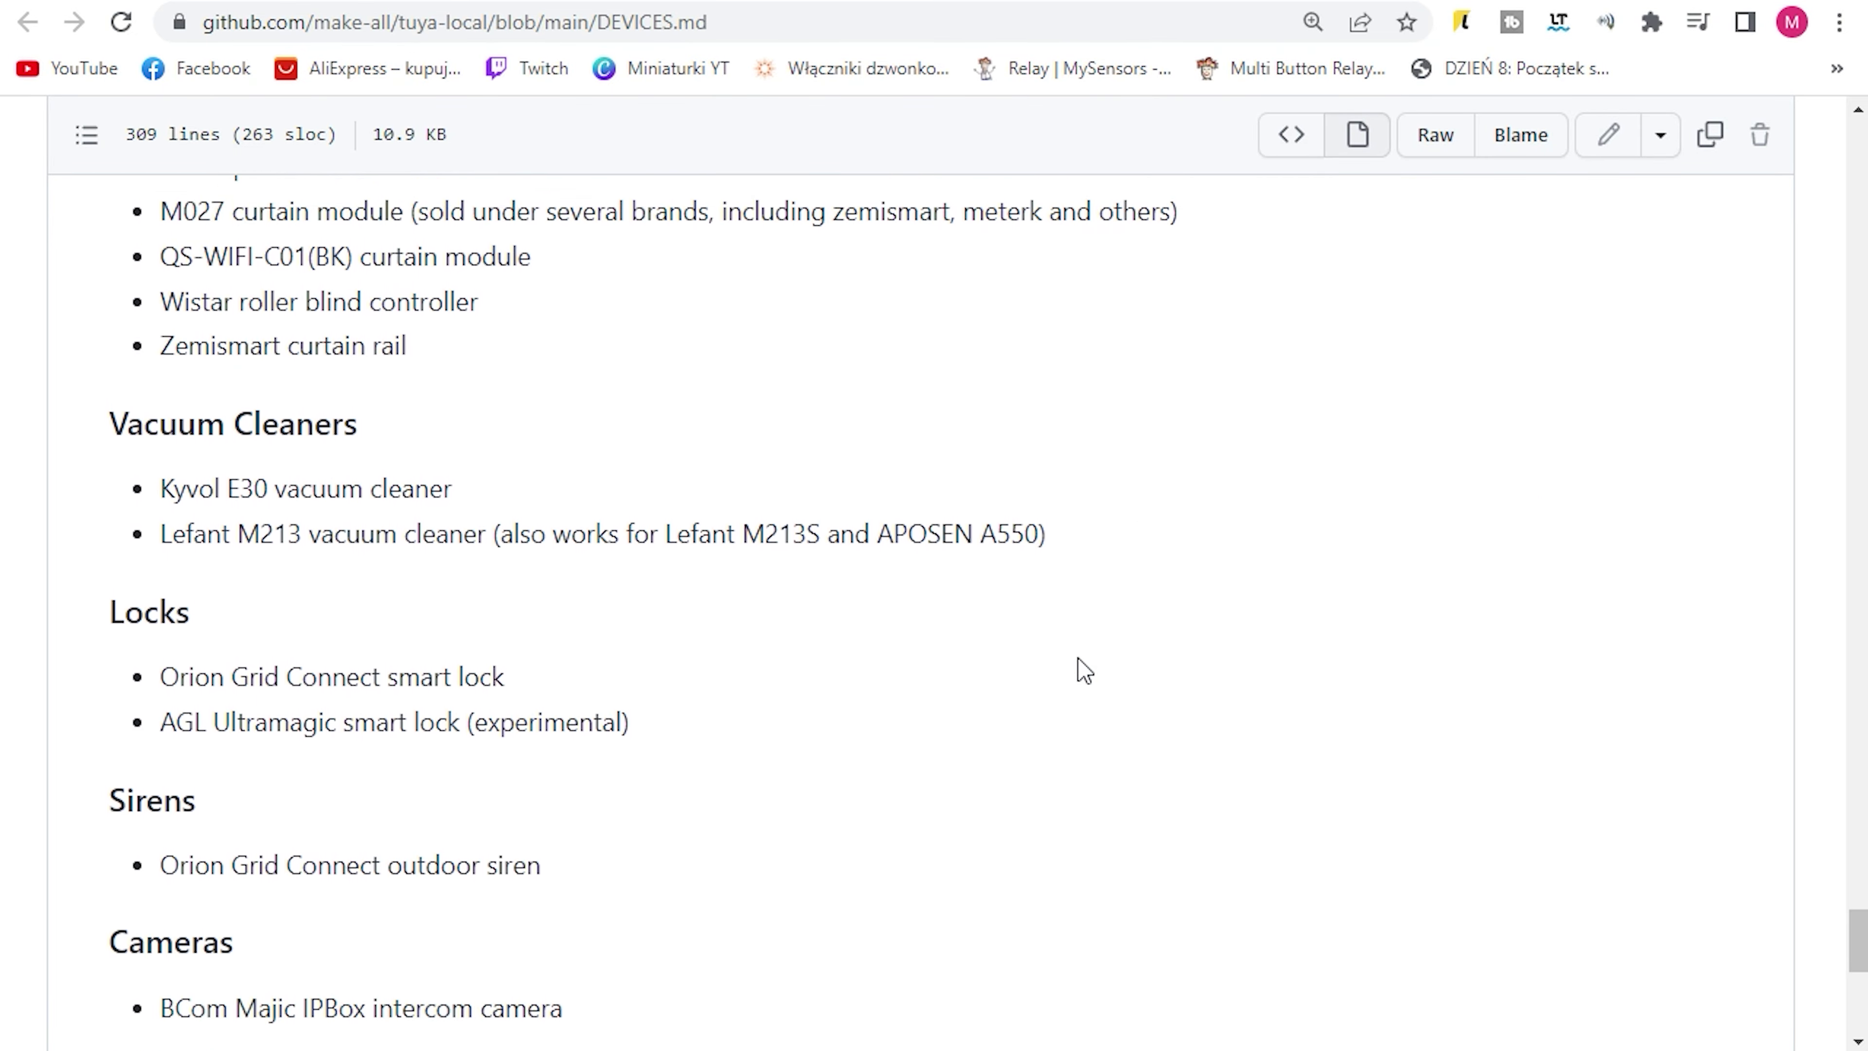
{"action": "scroll", "coordinate": [1083, 671], "scroll_direction": "down", "scroll_amount": 10}
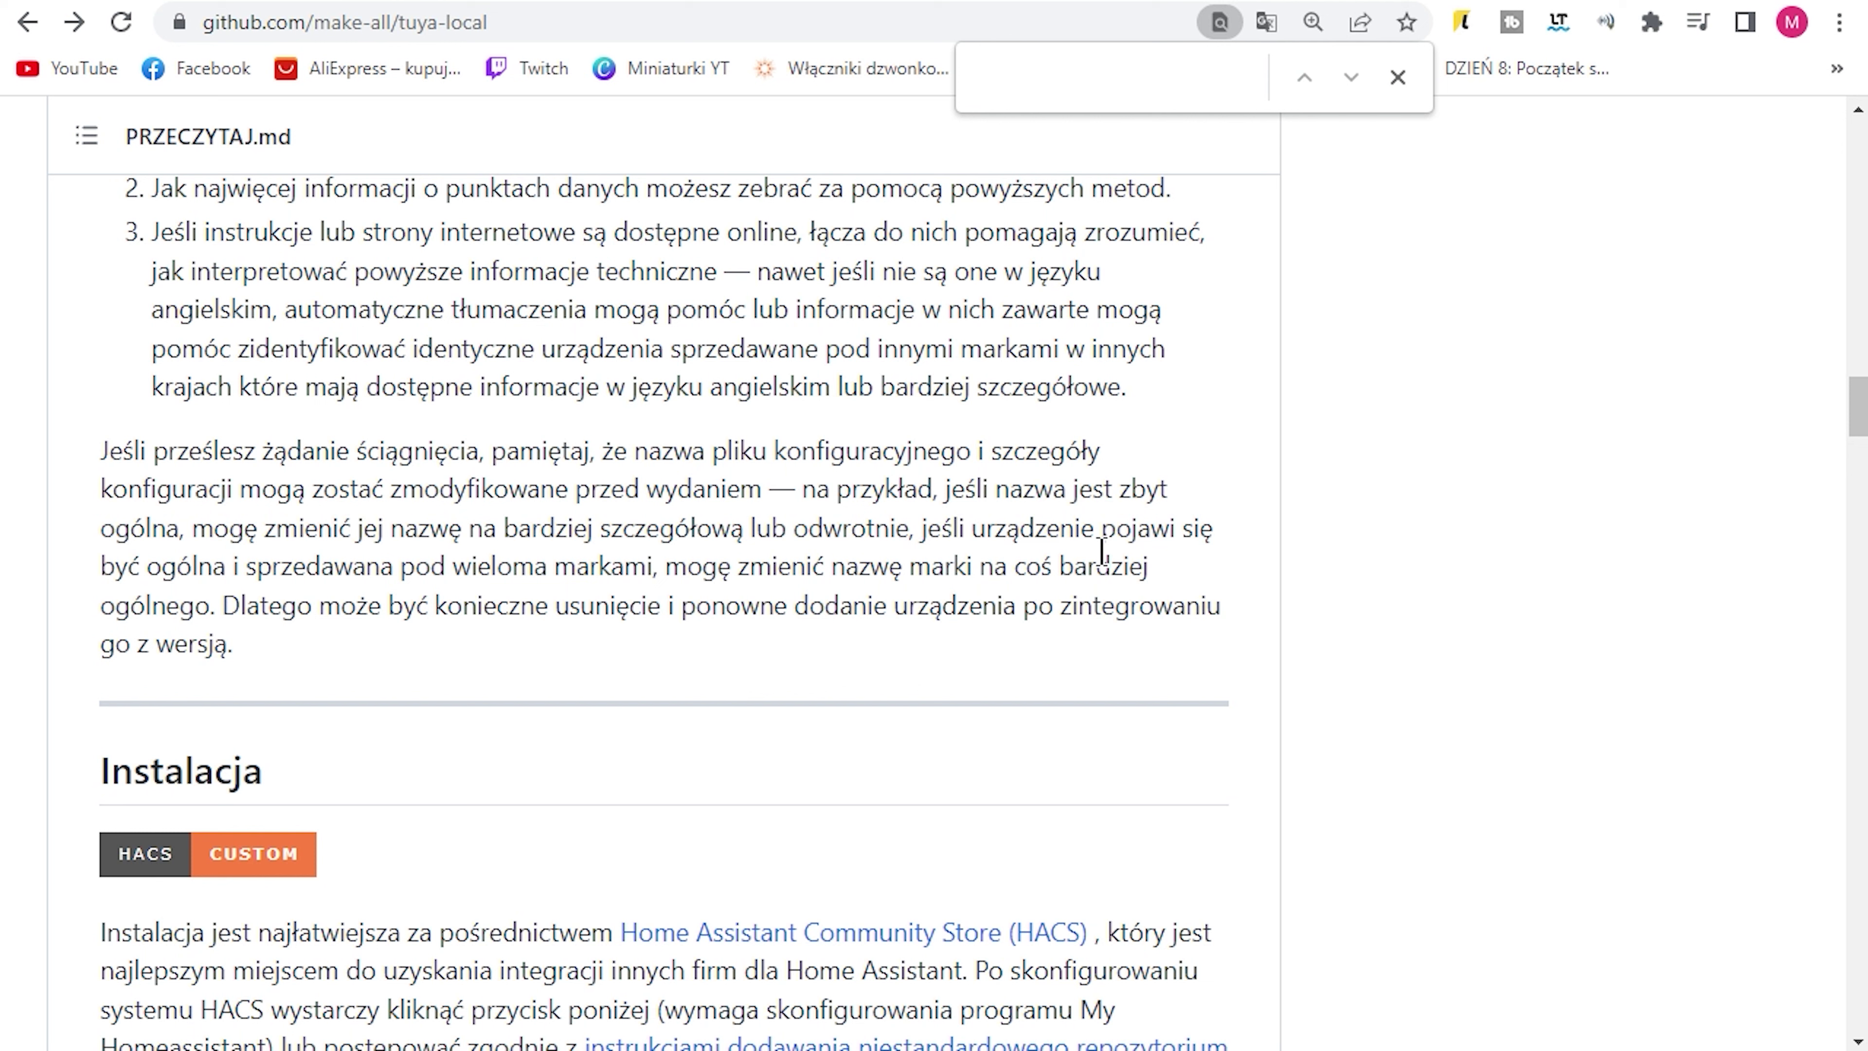
{"action": "key", "text": "ctrl+Tab"}
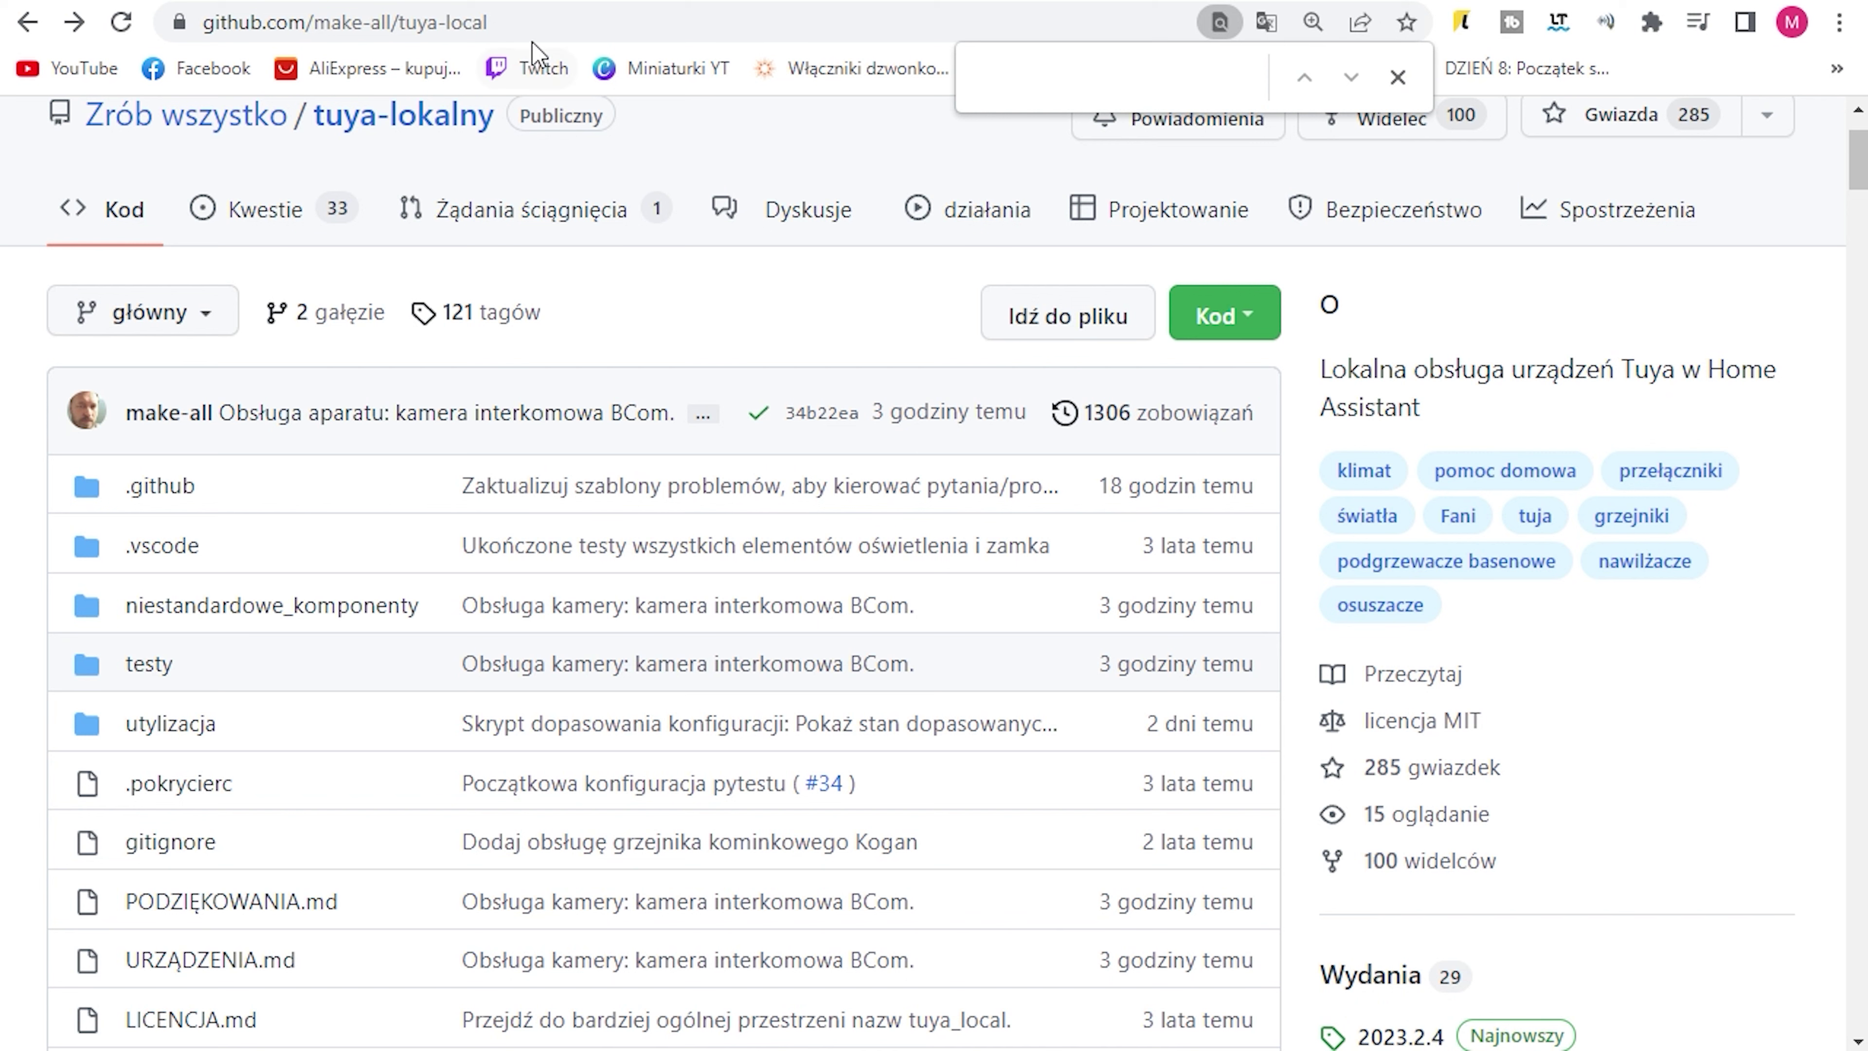
{"action": "left_click", "coordinate": [550, 28]}
{"action": "key", "text": "ctrl+c"}
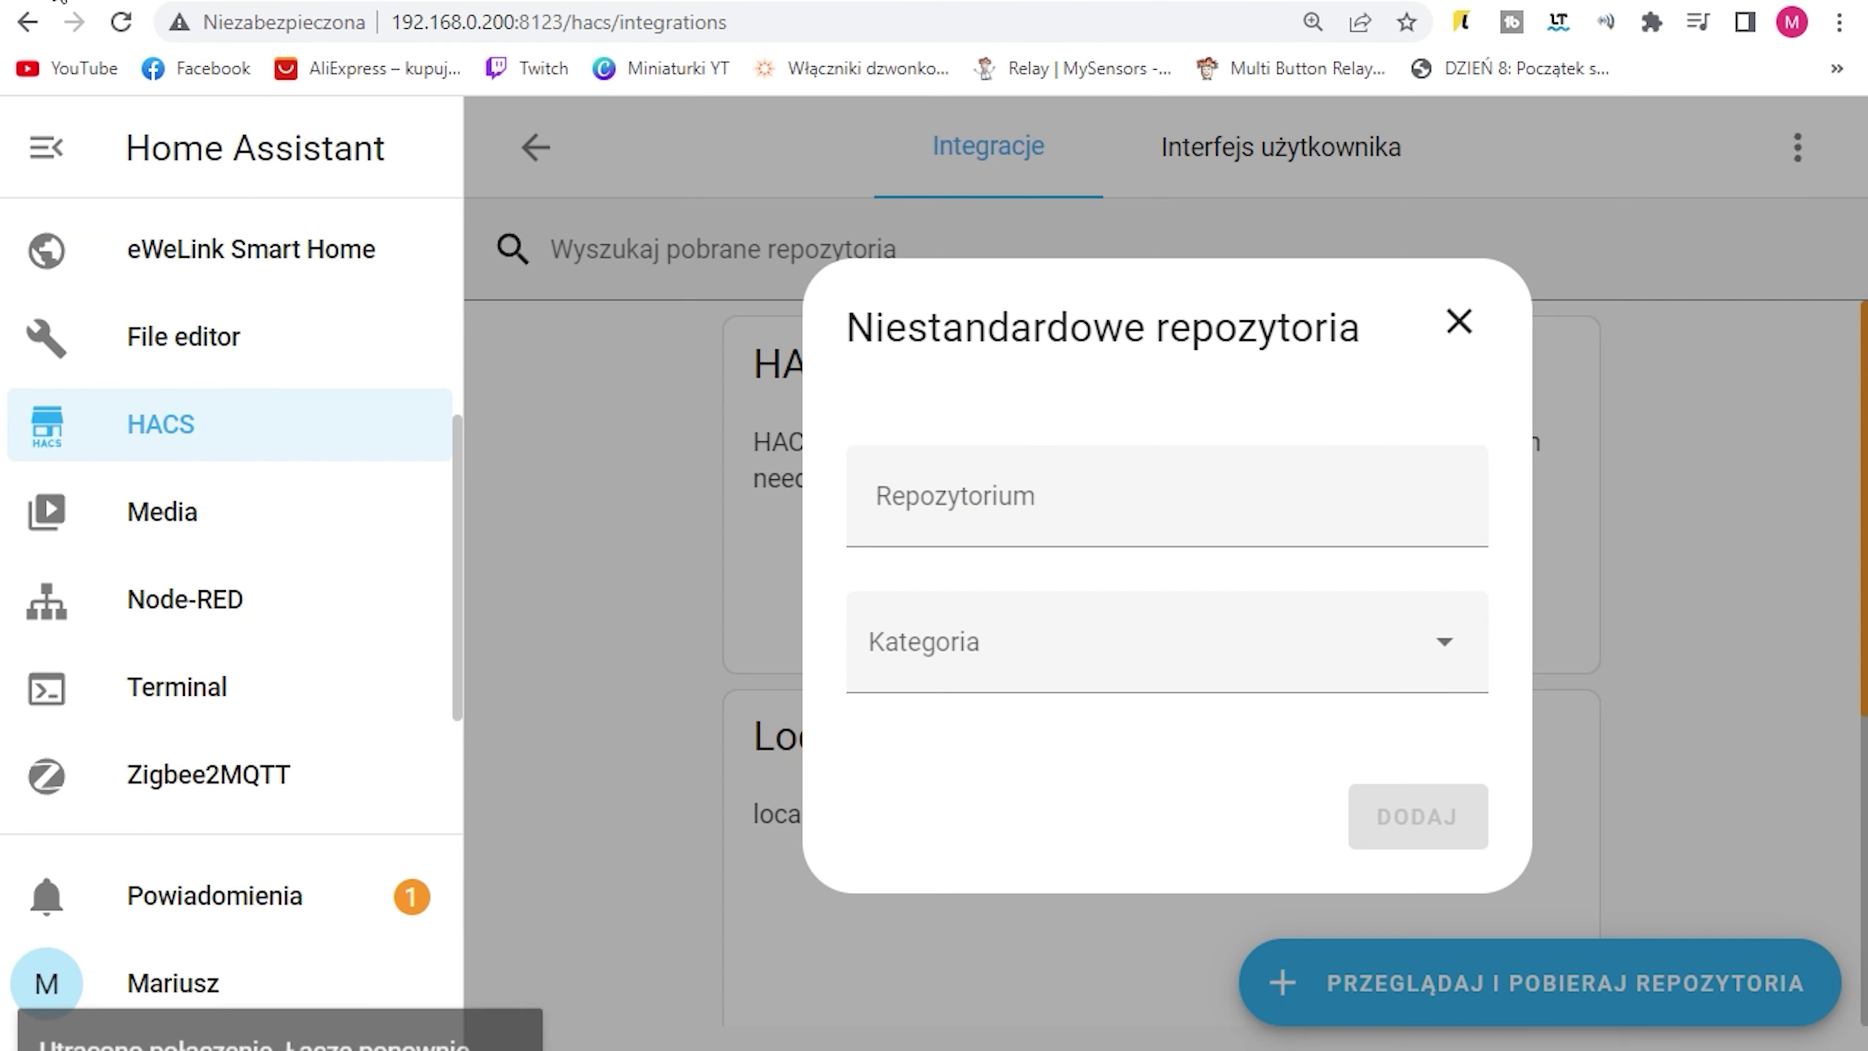
{"action": "left_click", "coordinate": [59, 1]}
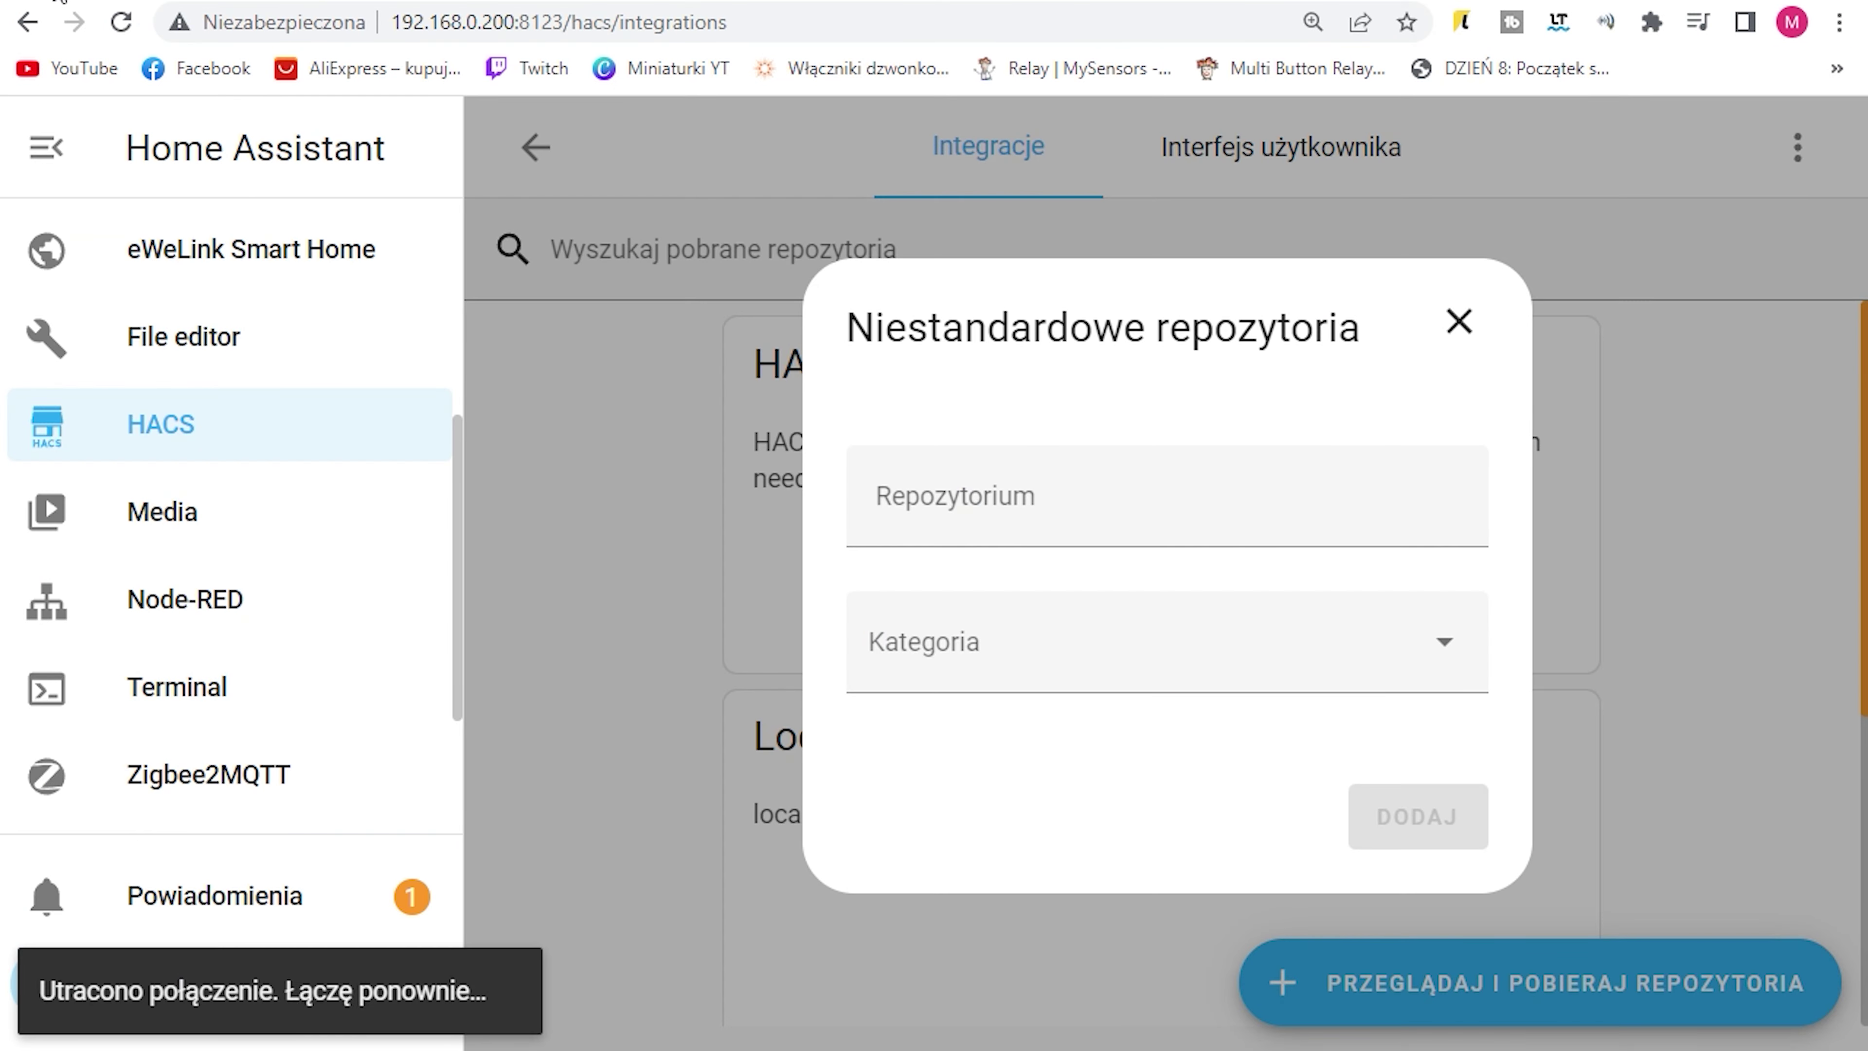
{"action": "left_click", "coordinate": [1126, 508]}
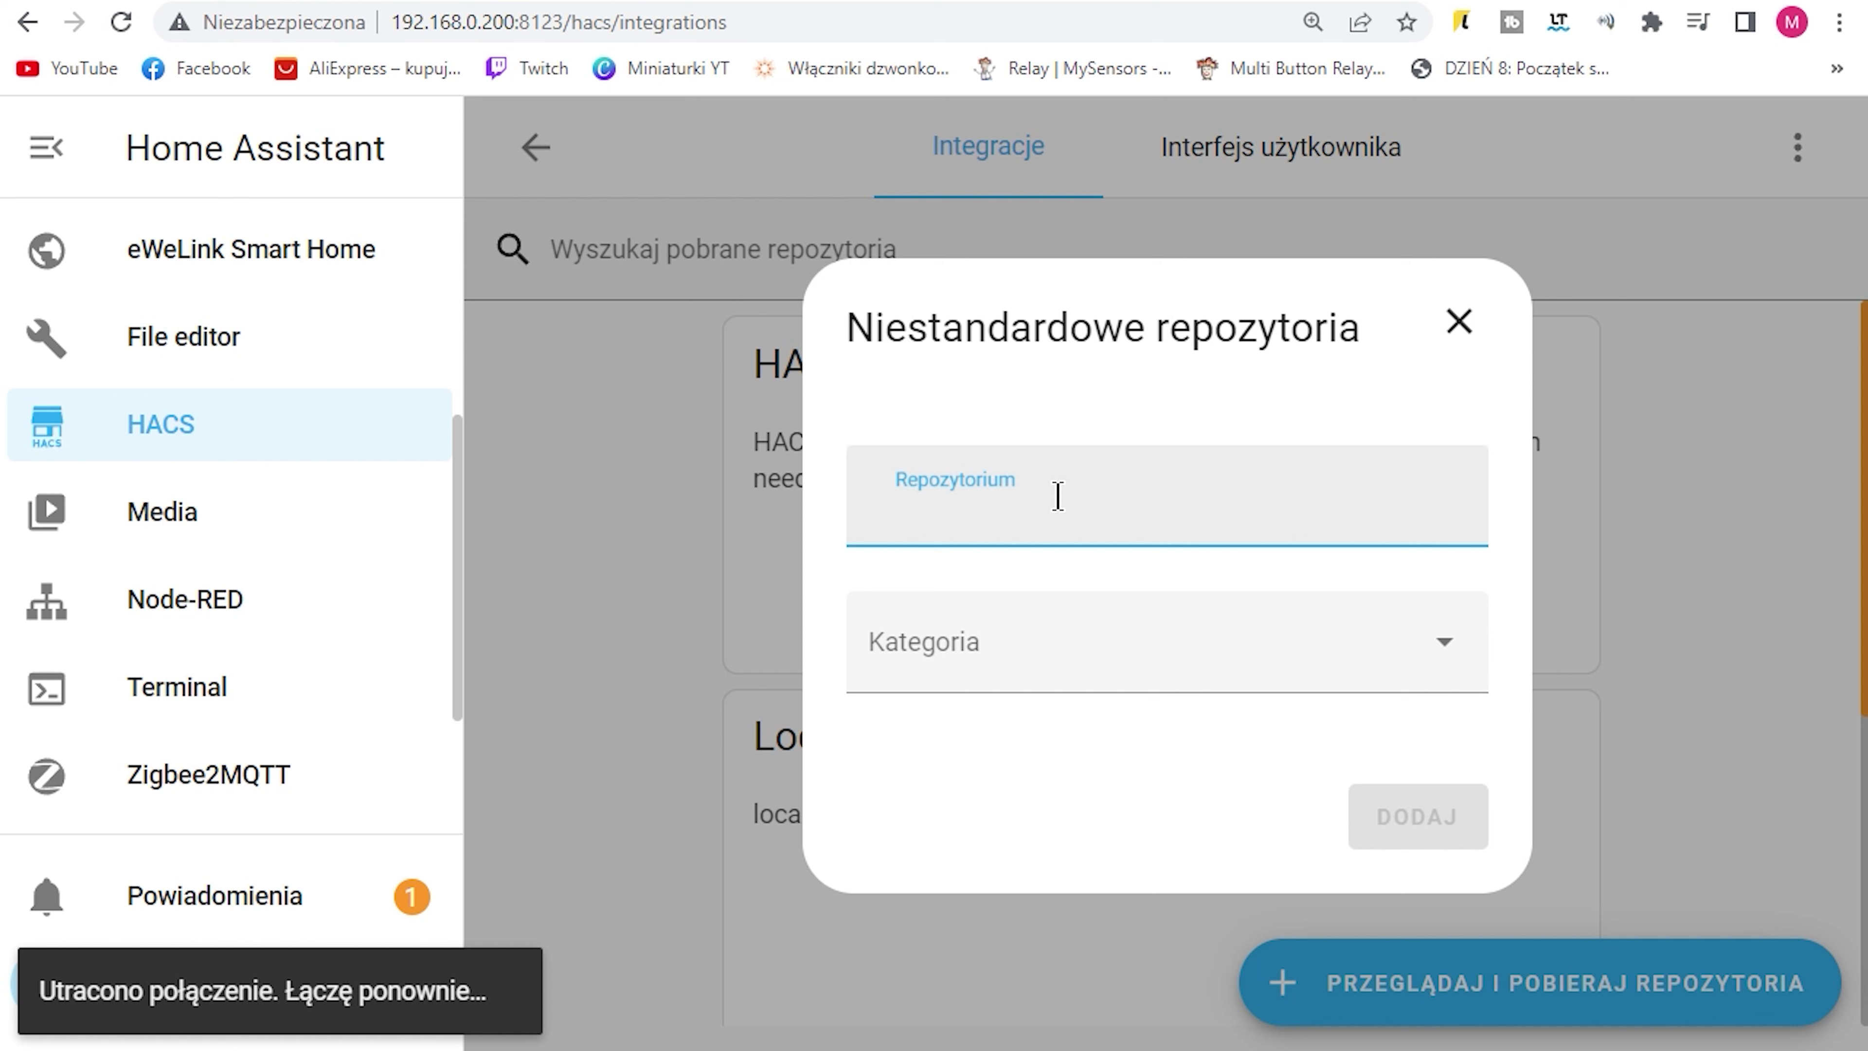
{"action": "key", "text": "ctrl+v"}
Step: Set the category to Integracja, add the custom repository and close the dialog
{"action": "left_click", "coordinate": [1164, 630]}
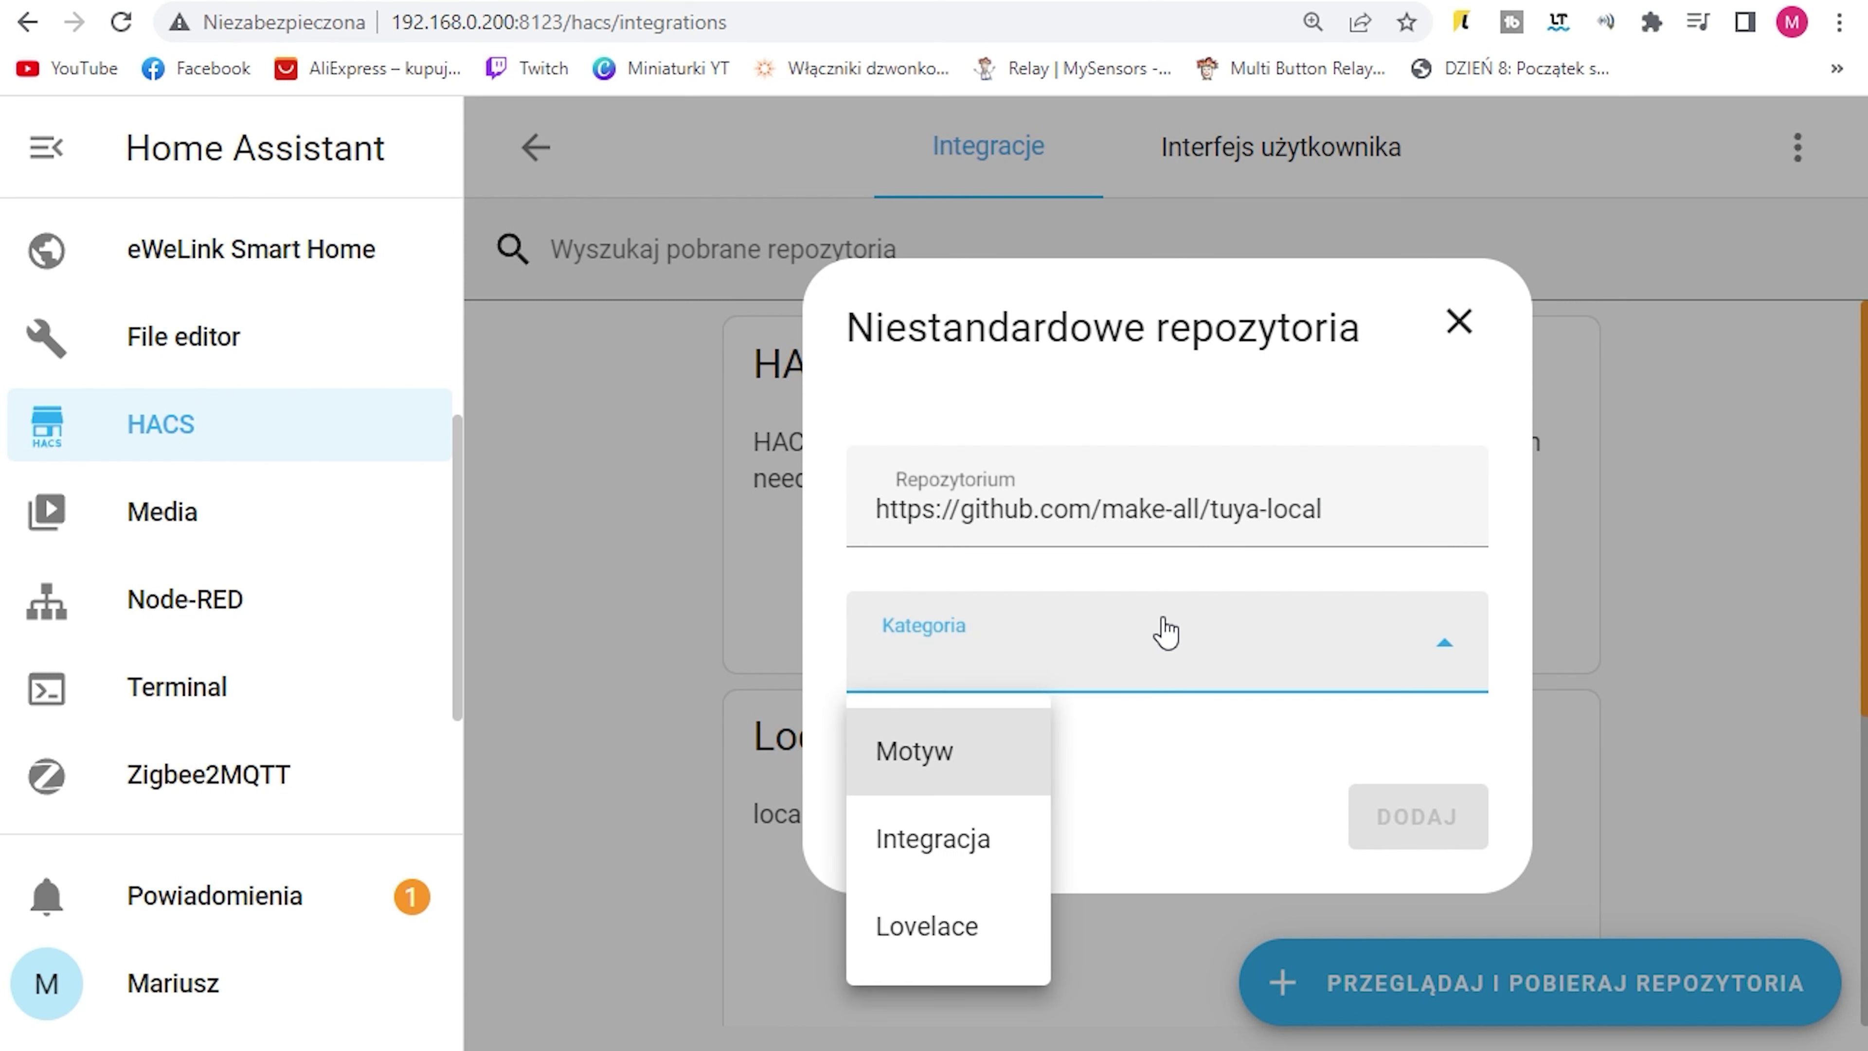
{"action": "left_click", "coordinate": [963, 872]}
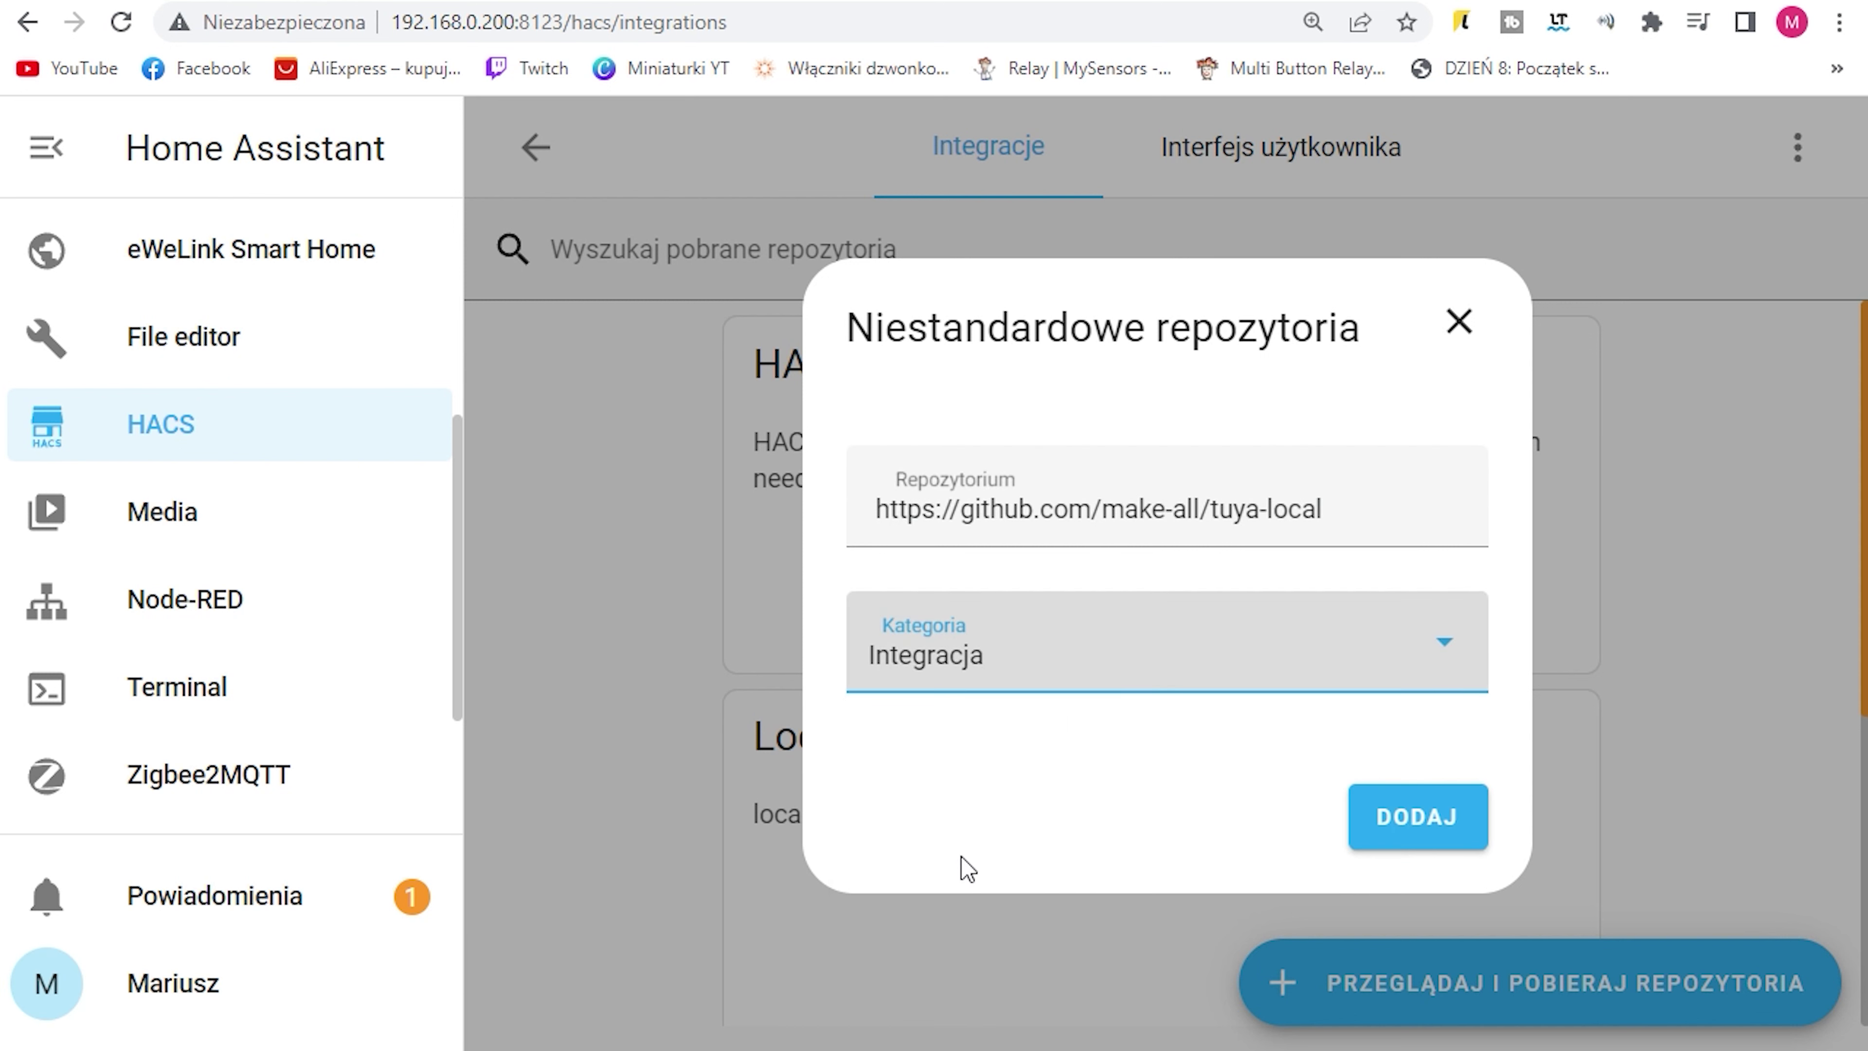
{"action": "left_click", "coordinate": [1446, 837]}
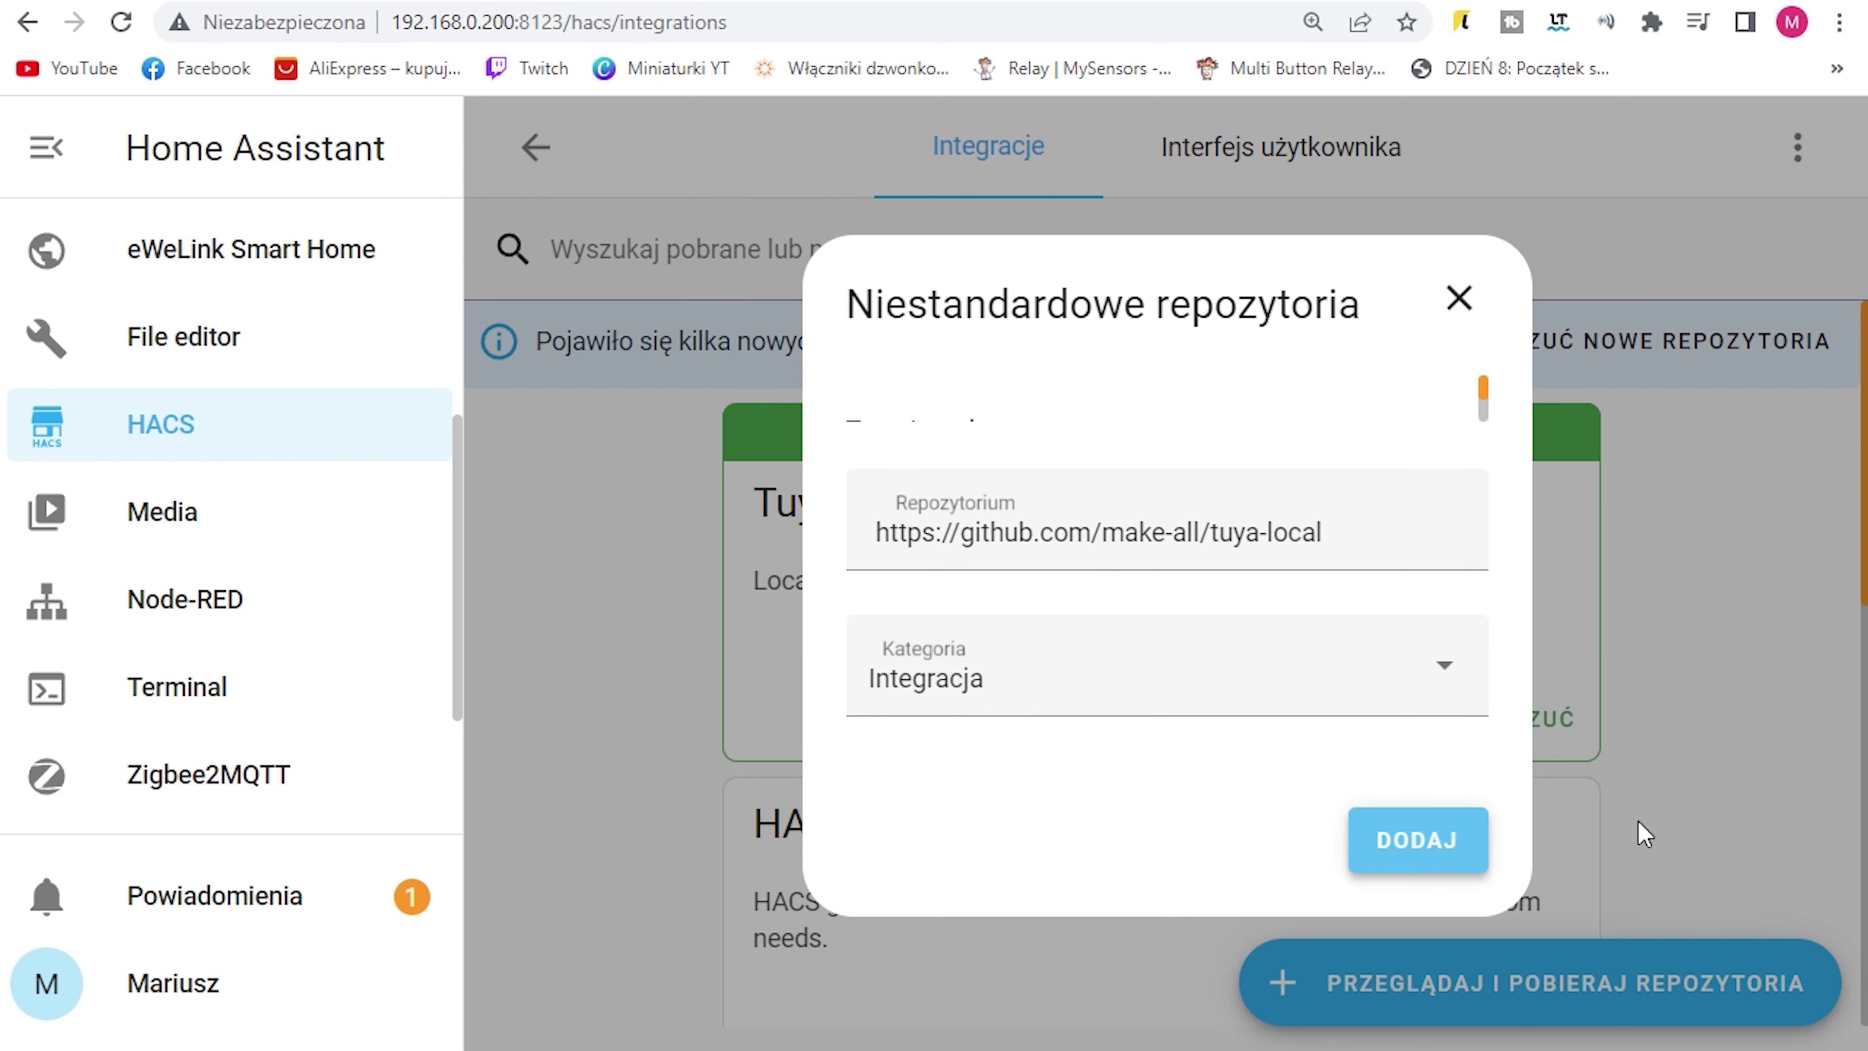
{"action": "left_click", "coordinate": [1460, 295]}
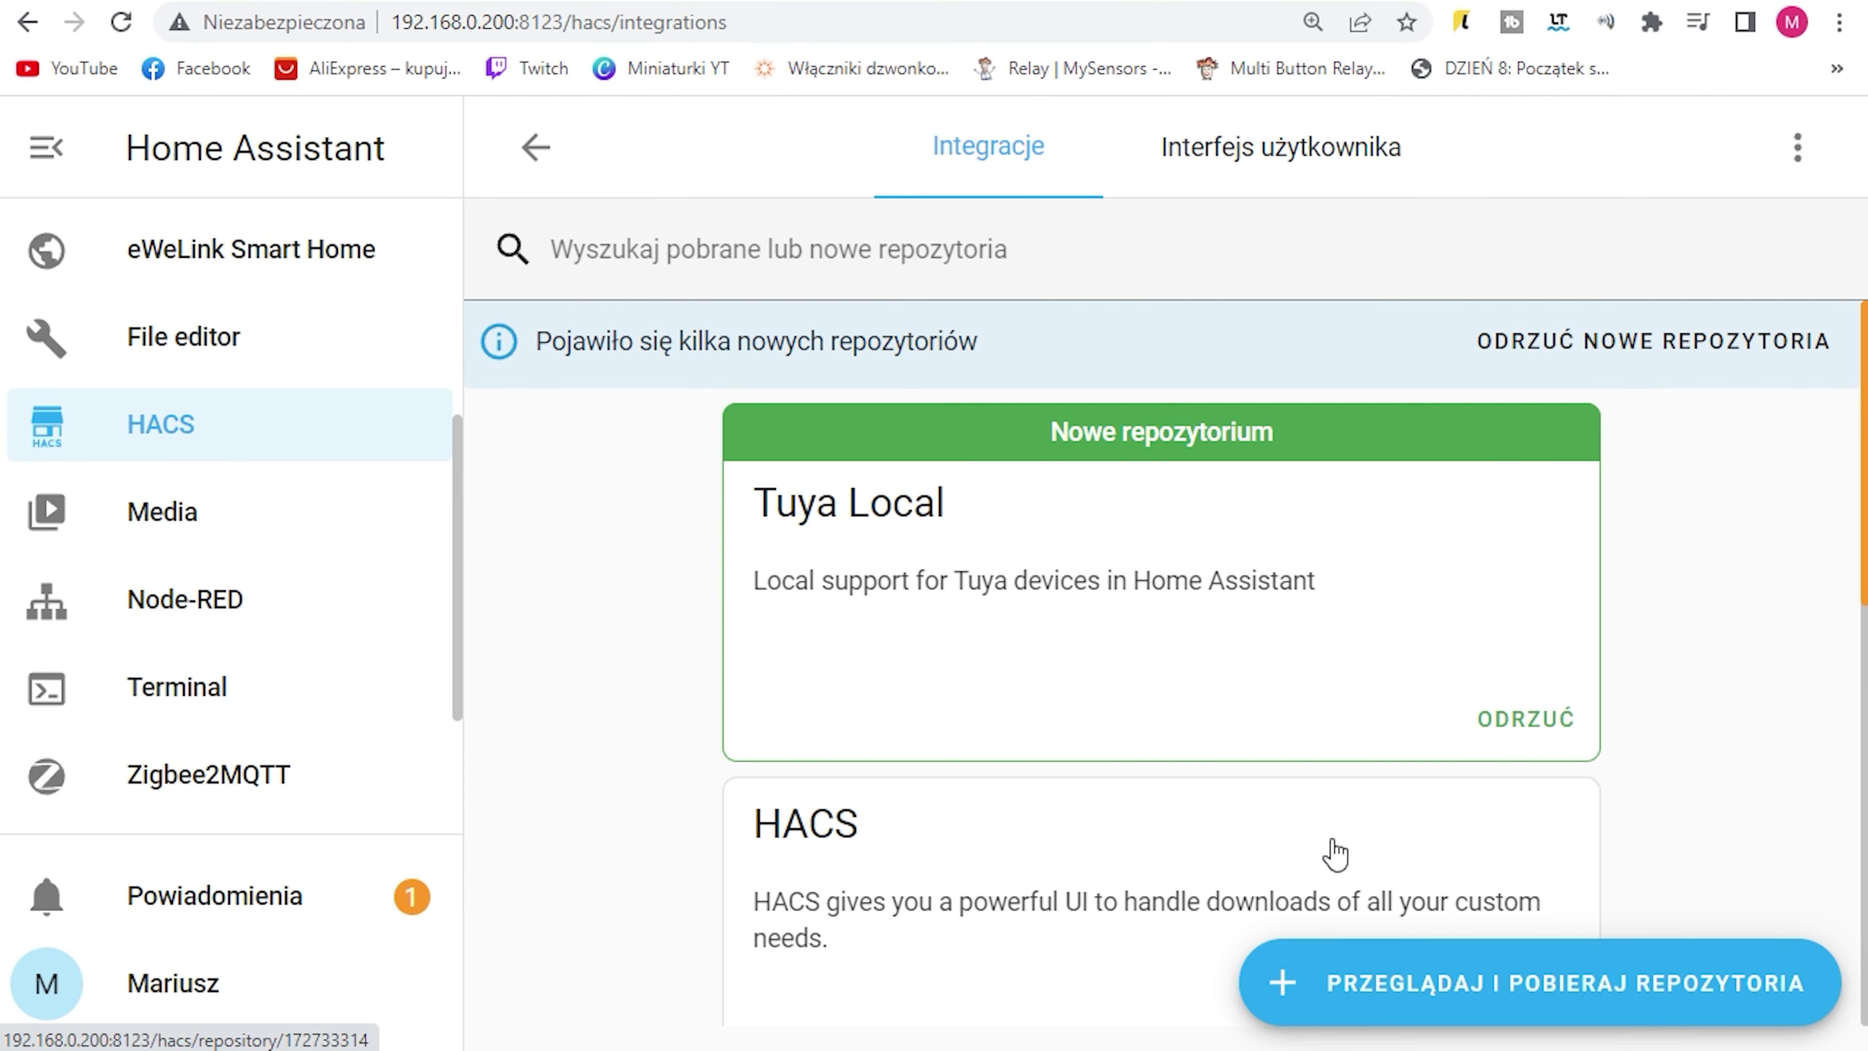
Step: Search the HACS repositories for "tuya" and open Tuya Local to review its installation and configuration notes
{"action": "left_click", "coordinate": [1553, 1012]}
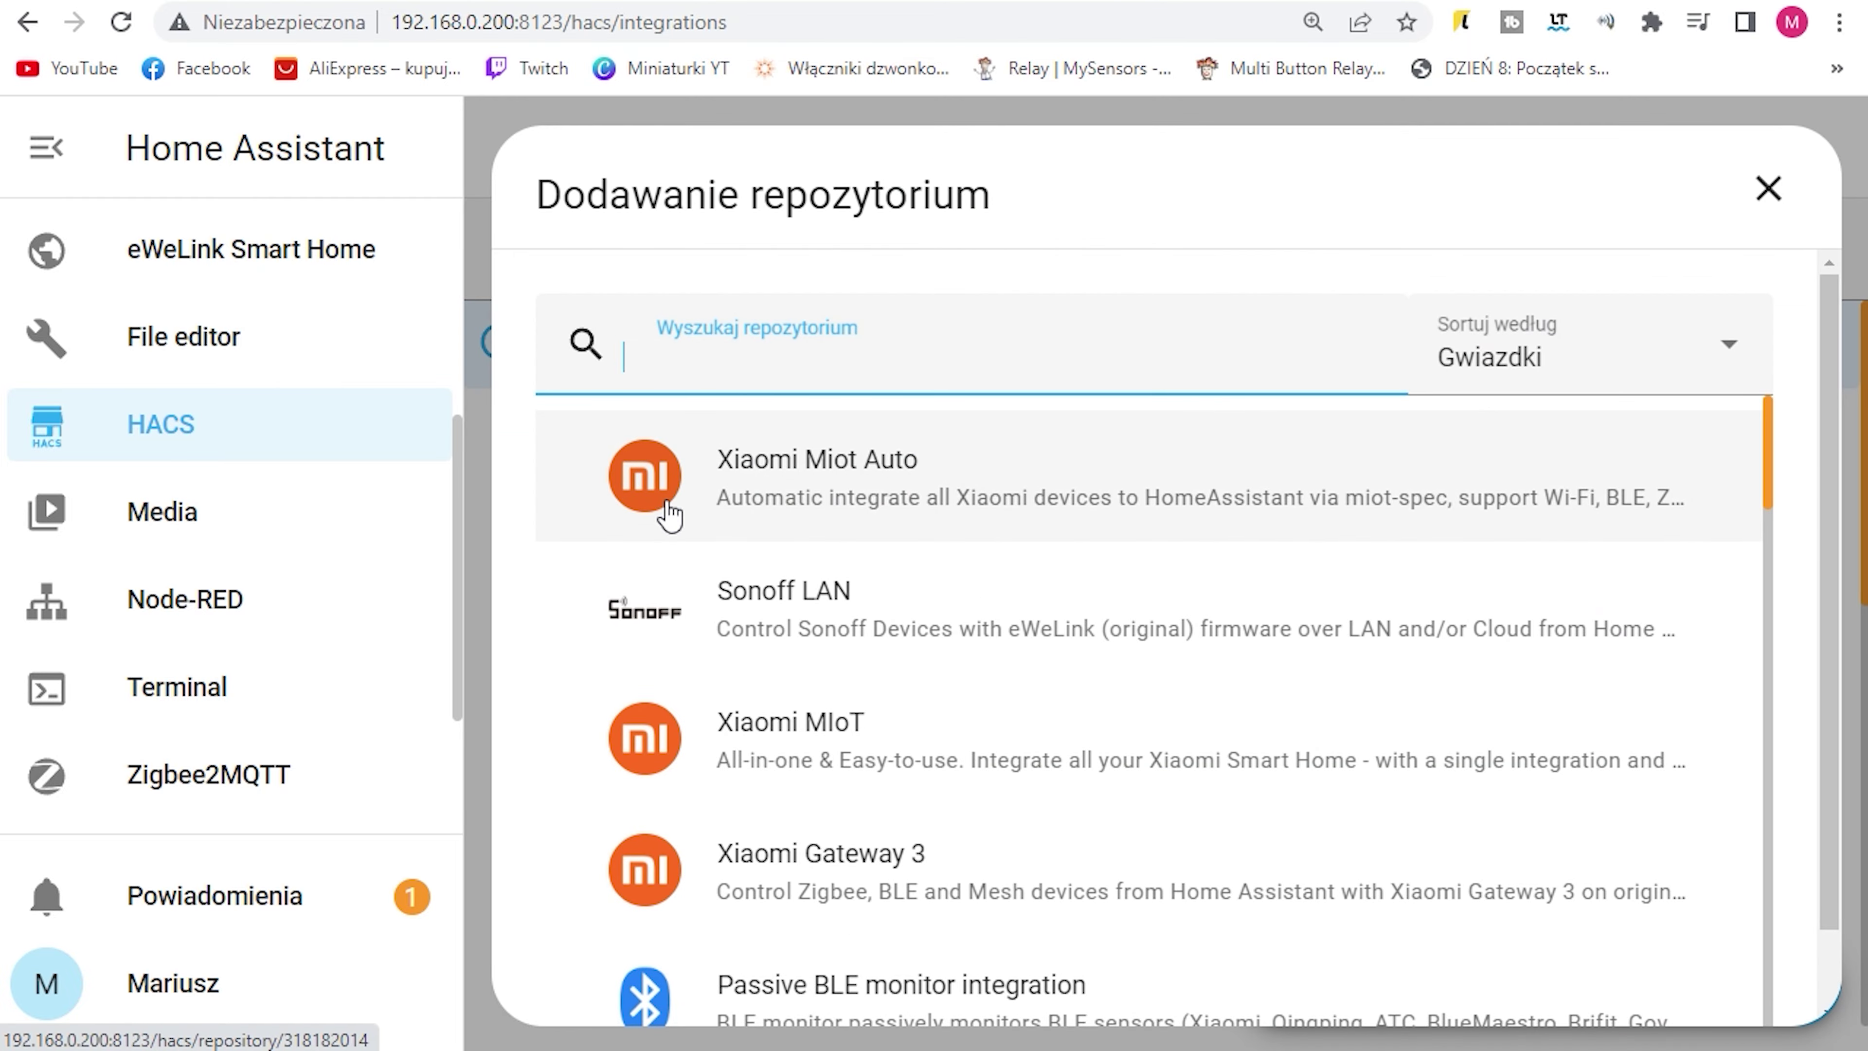
{"action": "type", "text": "tuya"}
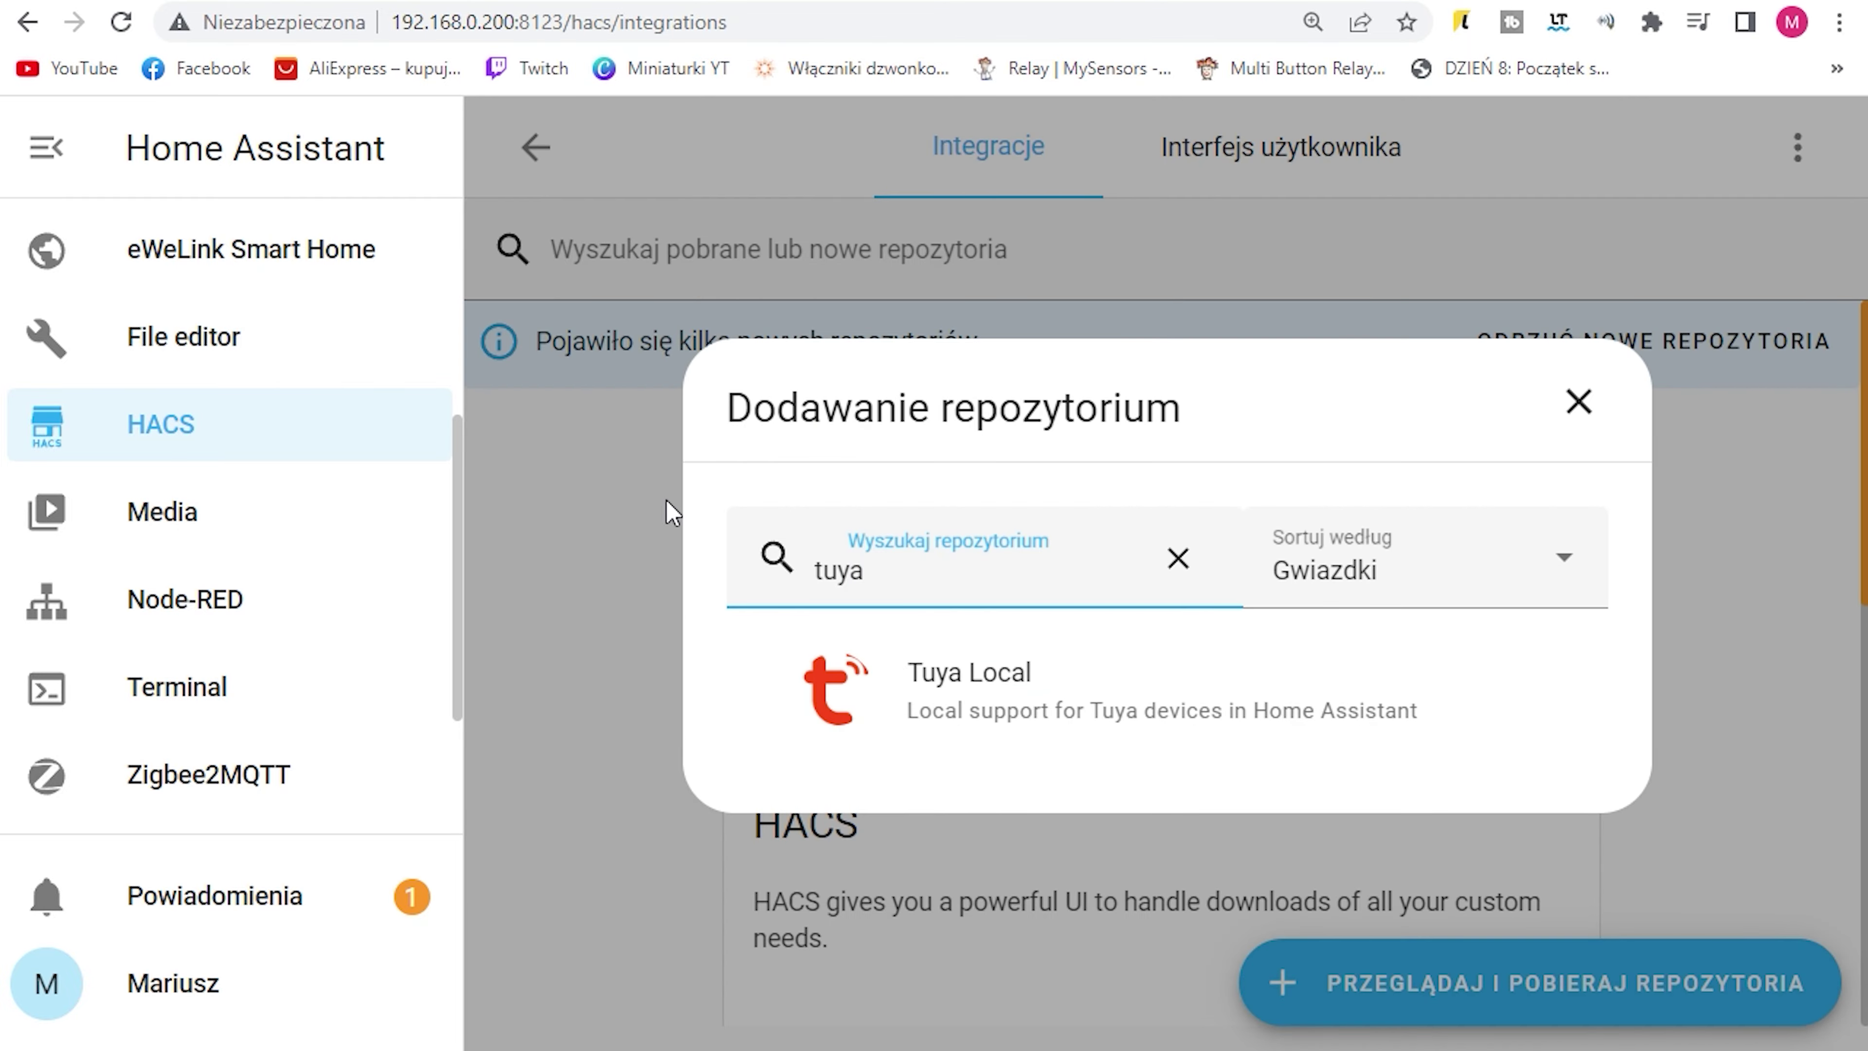
{"action": "left_click", "coordinate": [1114, 662]}
{"action": "scroll", "coordinate": [1116, 652], "scroll_direction": "down", "scroll_amount": 10}
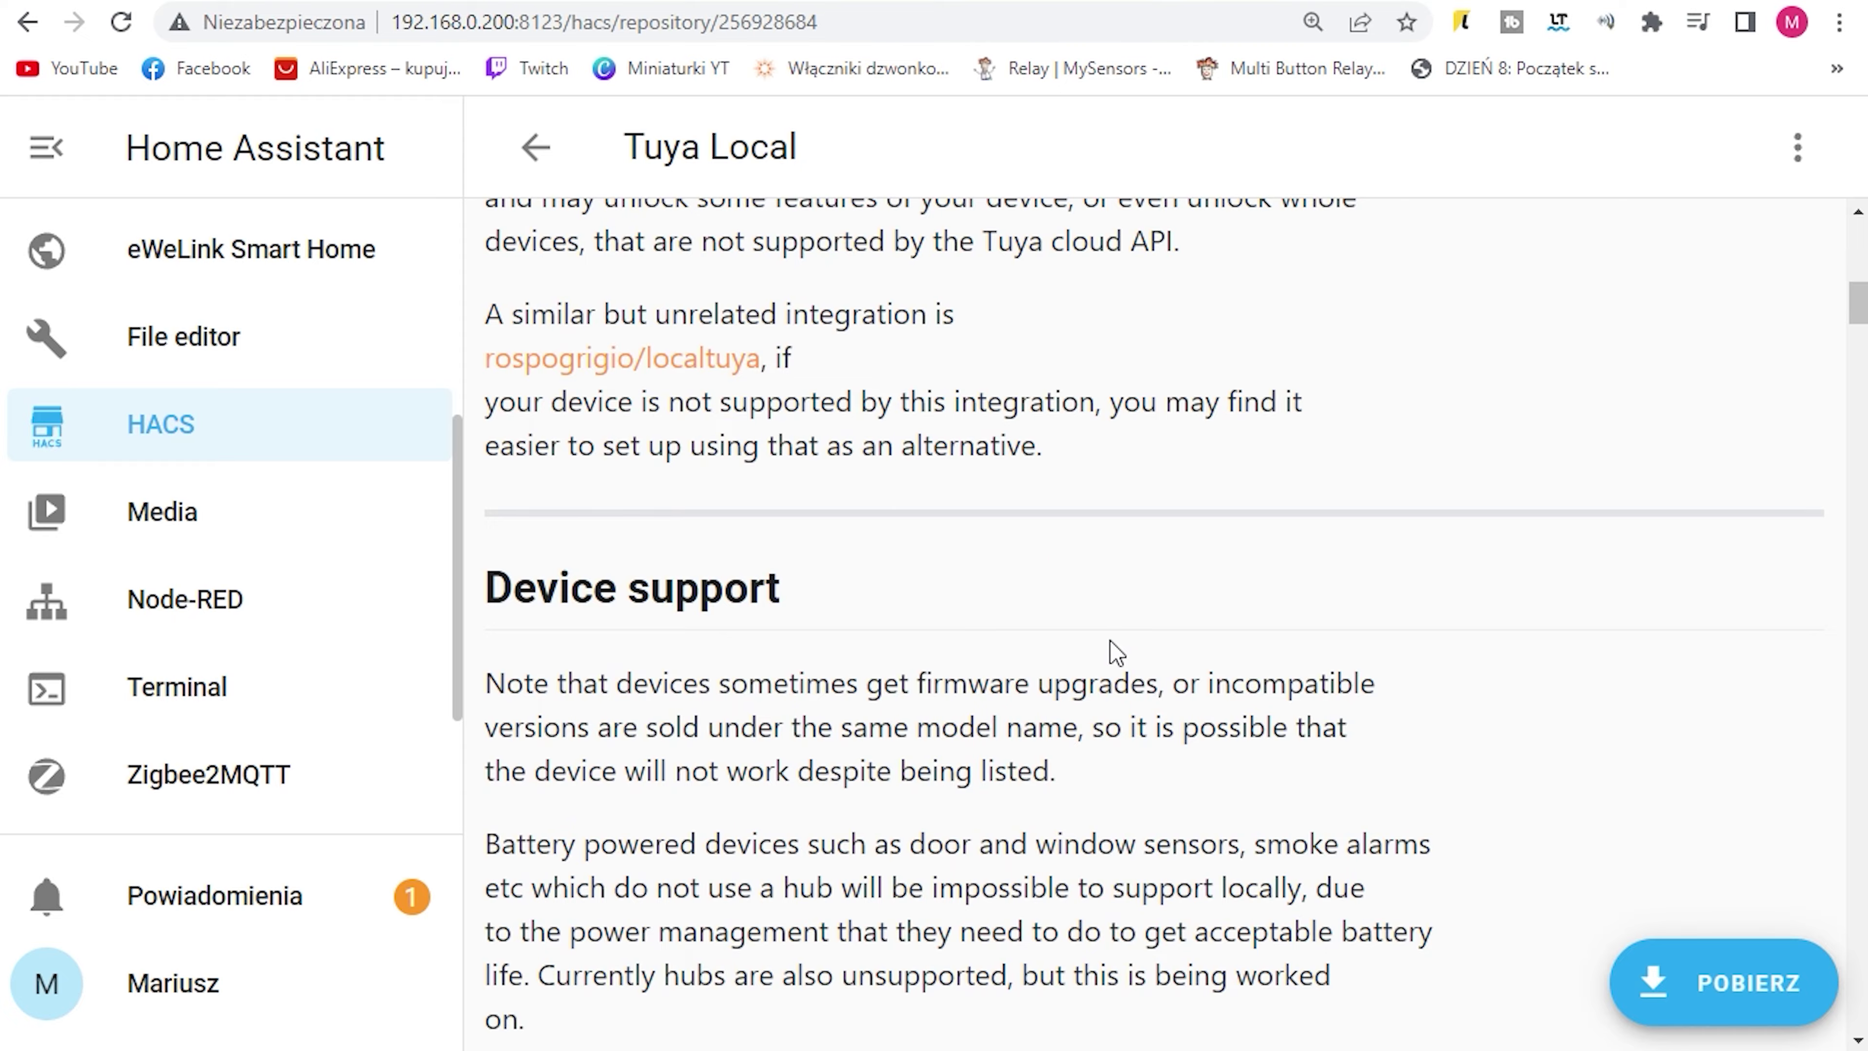
{"action": "scroll", "coordinate": [1116, 652], "scroll_direction": "down", "scroll_amount": 20}
{"action": "scroll", "coordinate": [1147, 651], "scroll_direction": "up", "scroll_amount": 2}
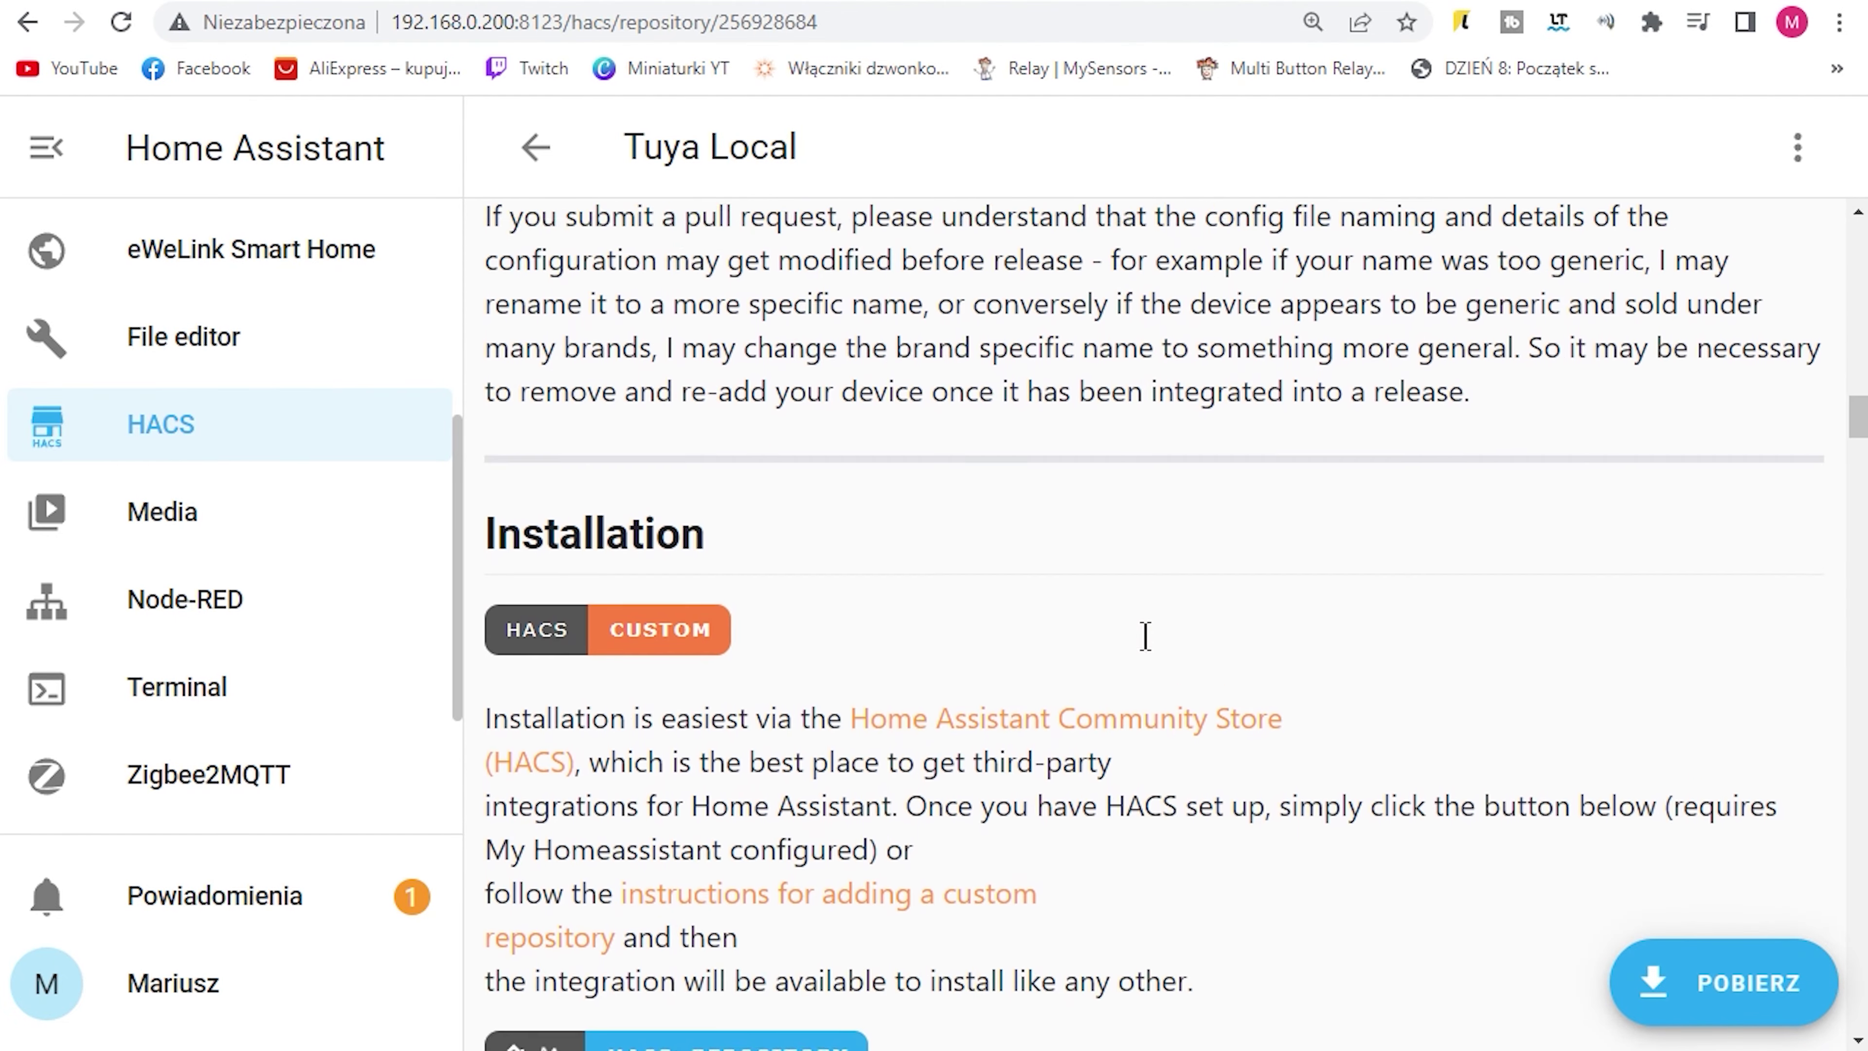
{"action": "scroll", "coordinate": [1133, 649], "scroll_direction": "down", "scroll_amount": 10}
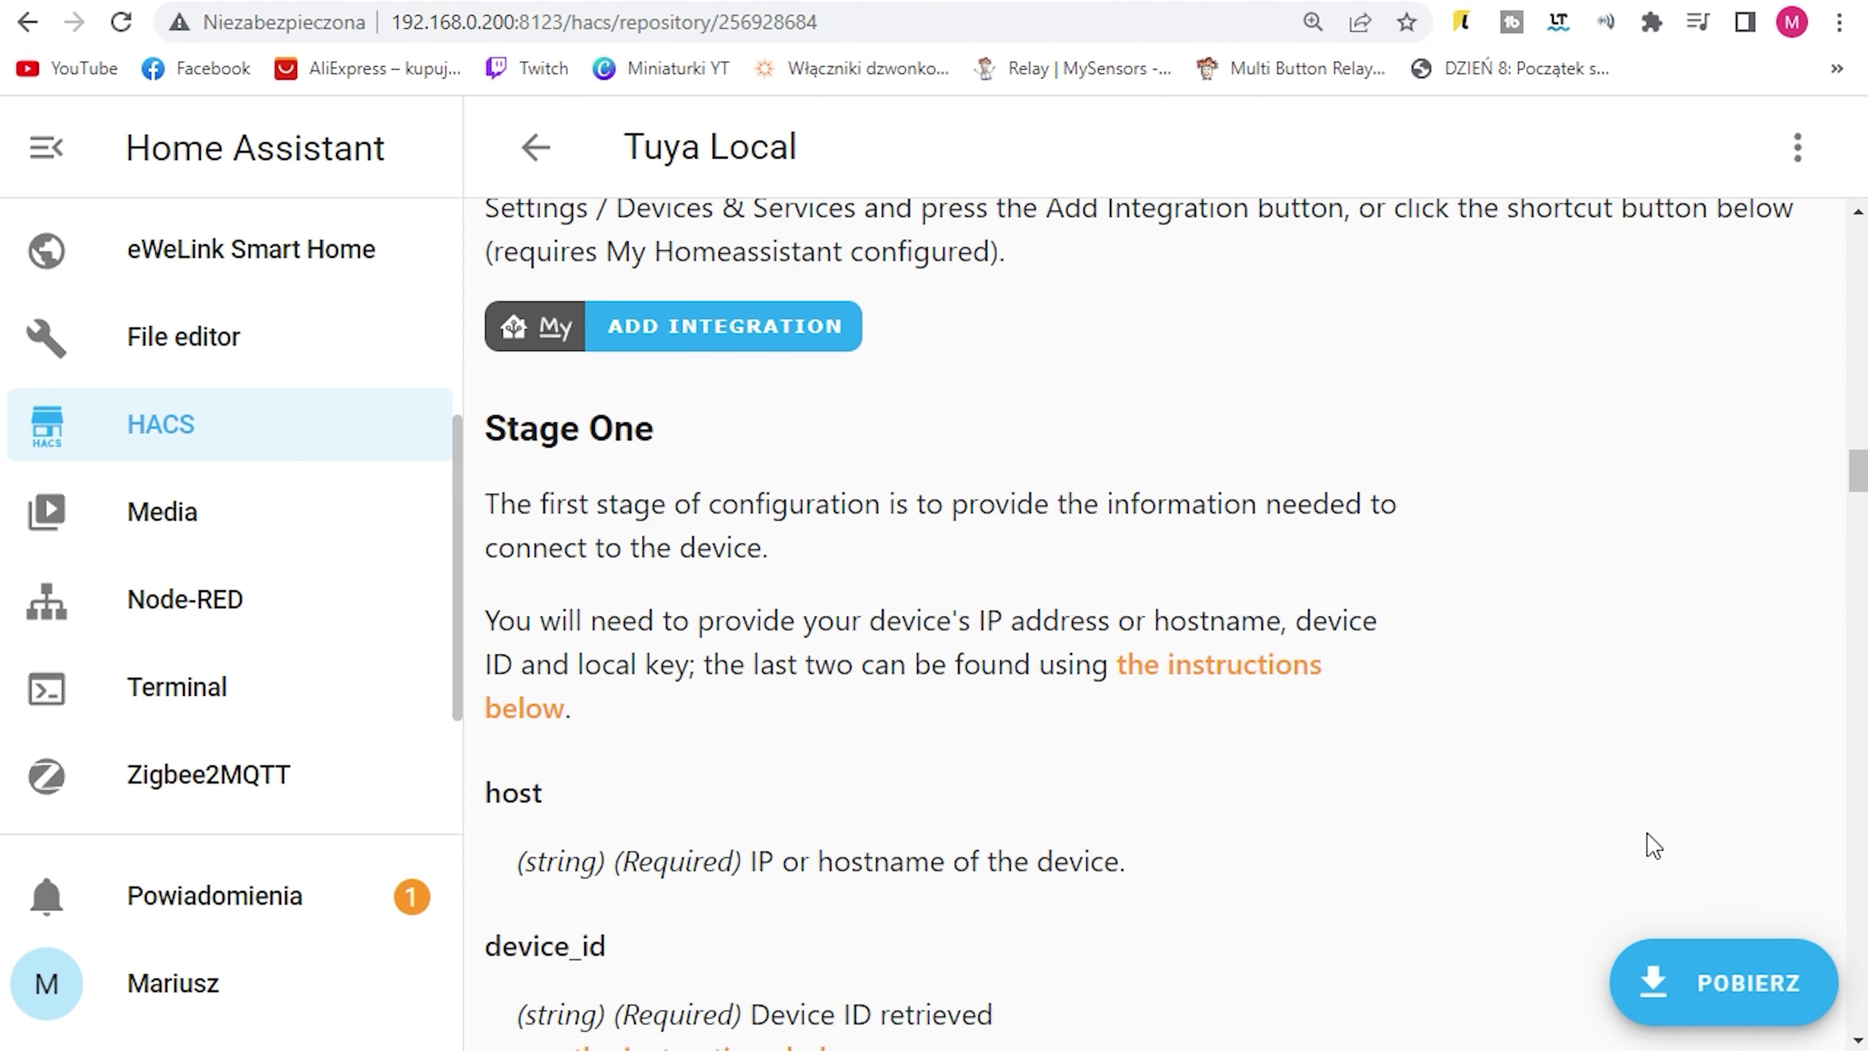
Step: Download version 2023.2.4 of the Tuya Local integration from its HACS page
{"action": "left_click", "coordinate": [1753, 1009]}
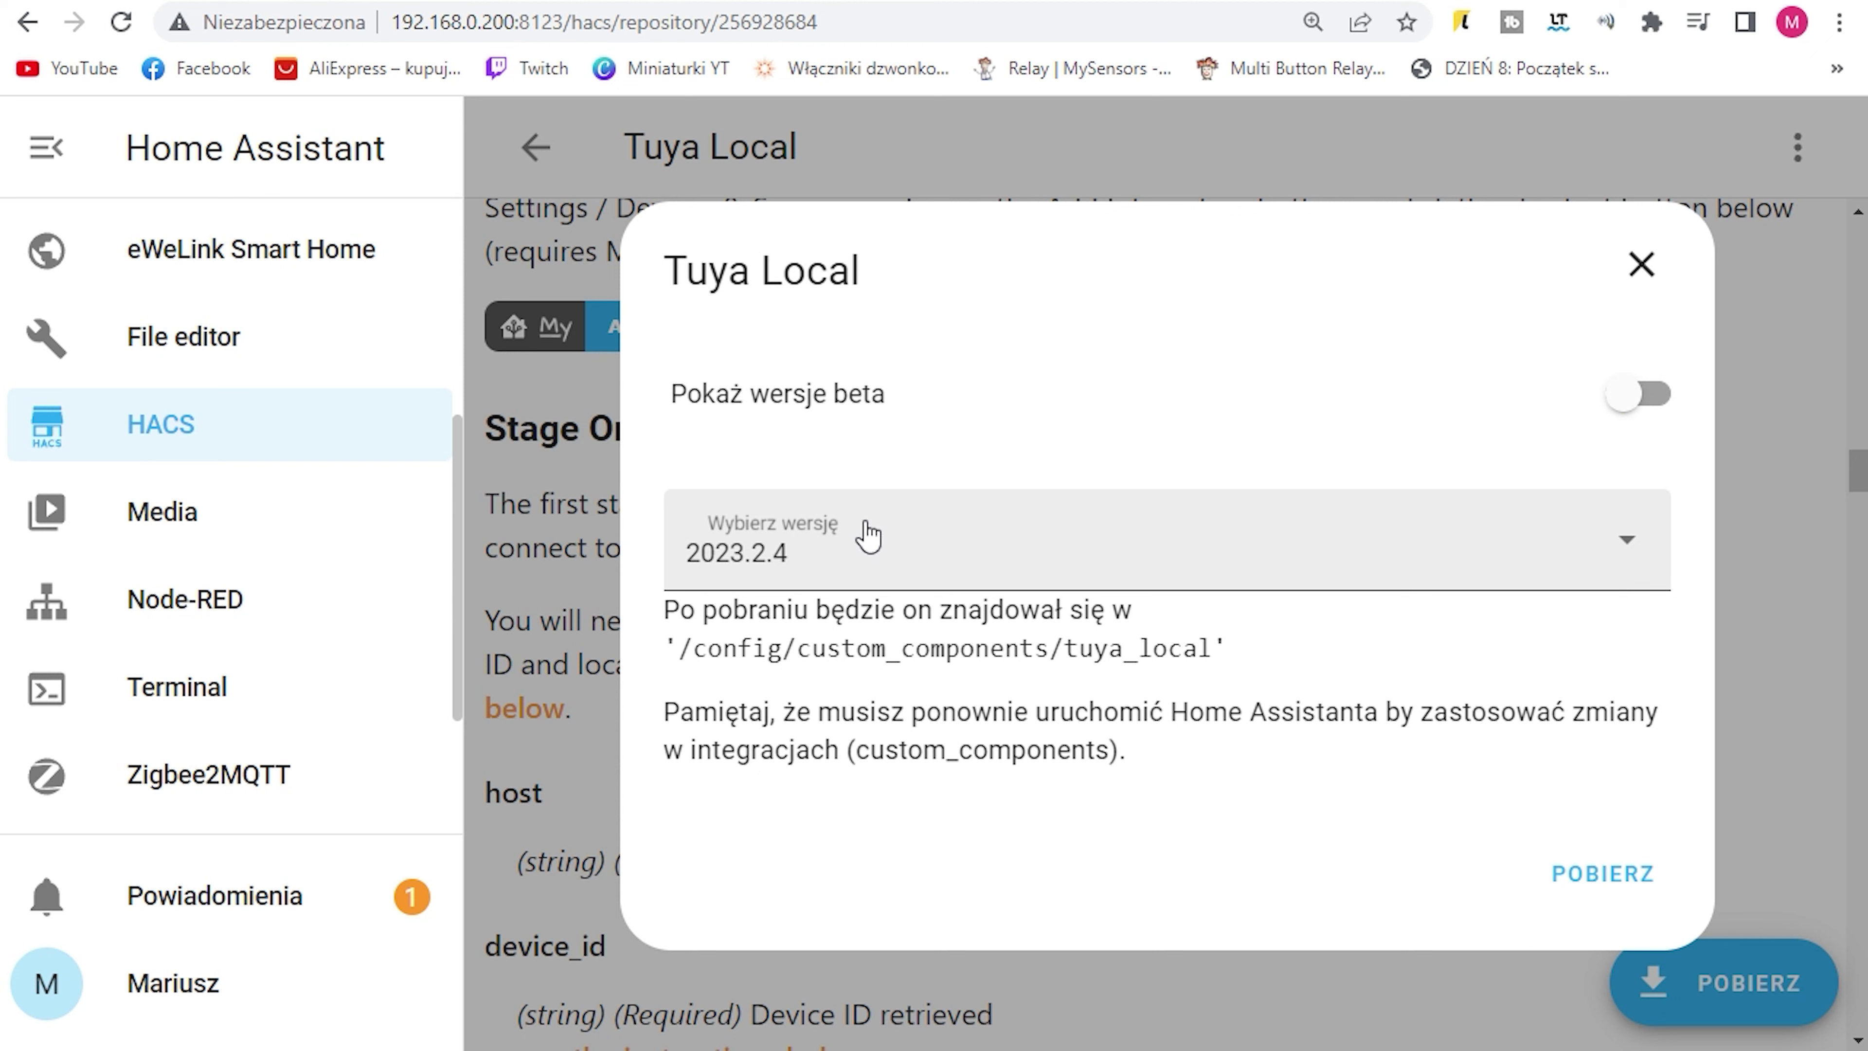
{"action": "left_click", "coordinate": [1250, 568]}
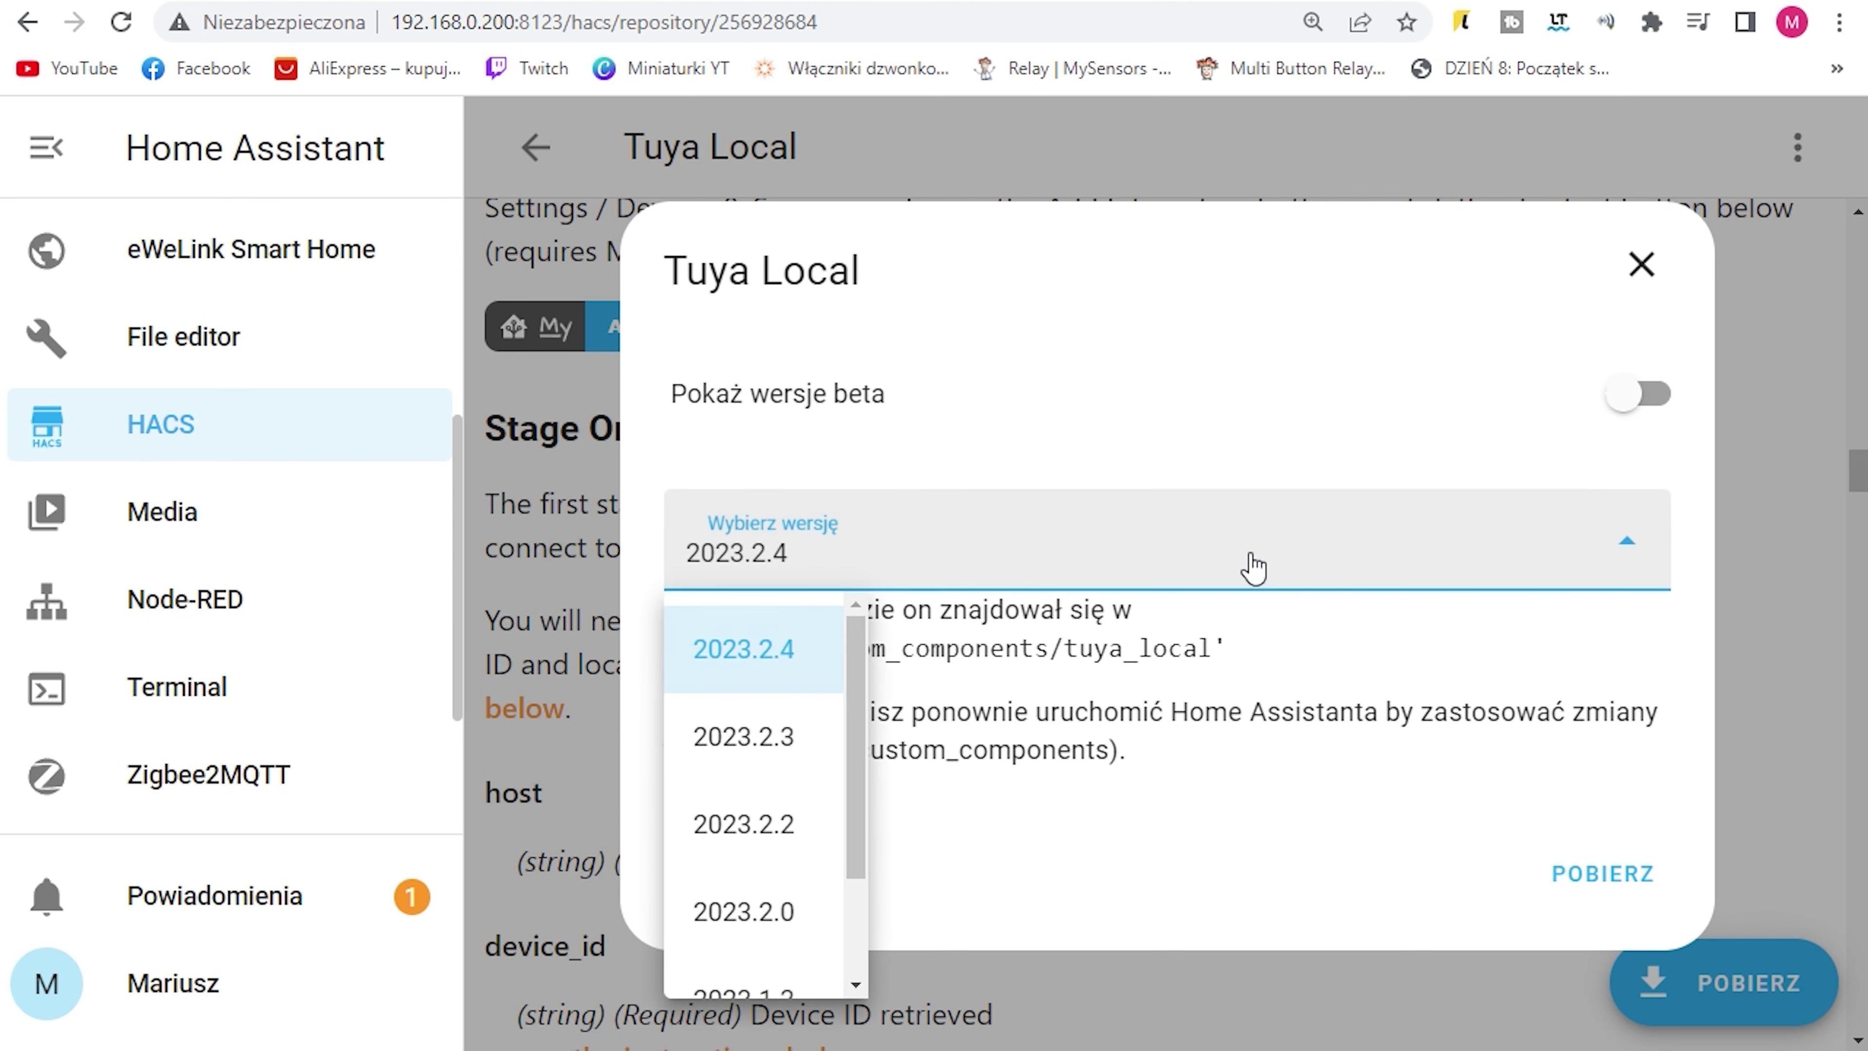
{"action": "left_click", "coordinate": [1251, 568]}
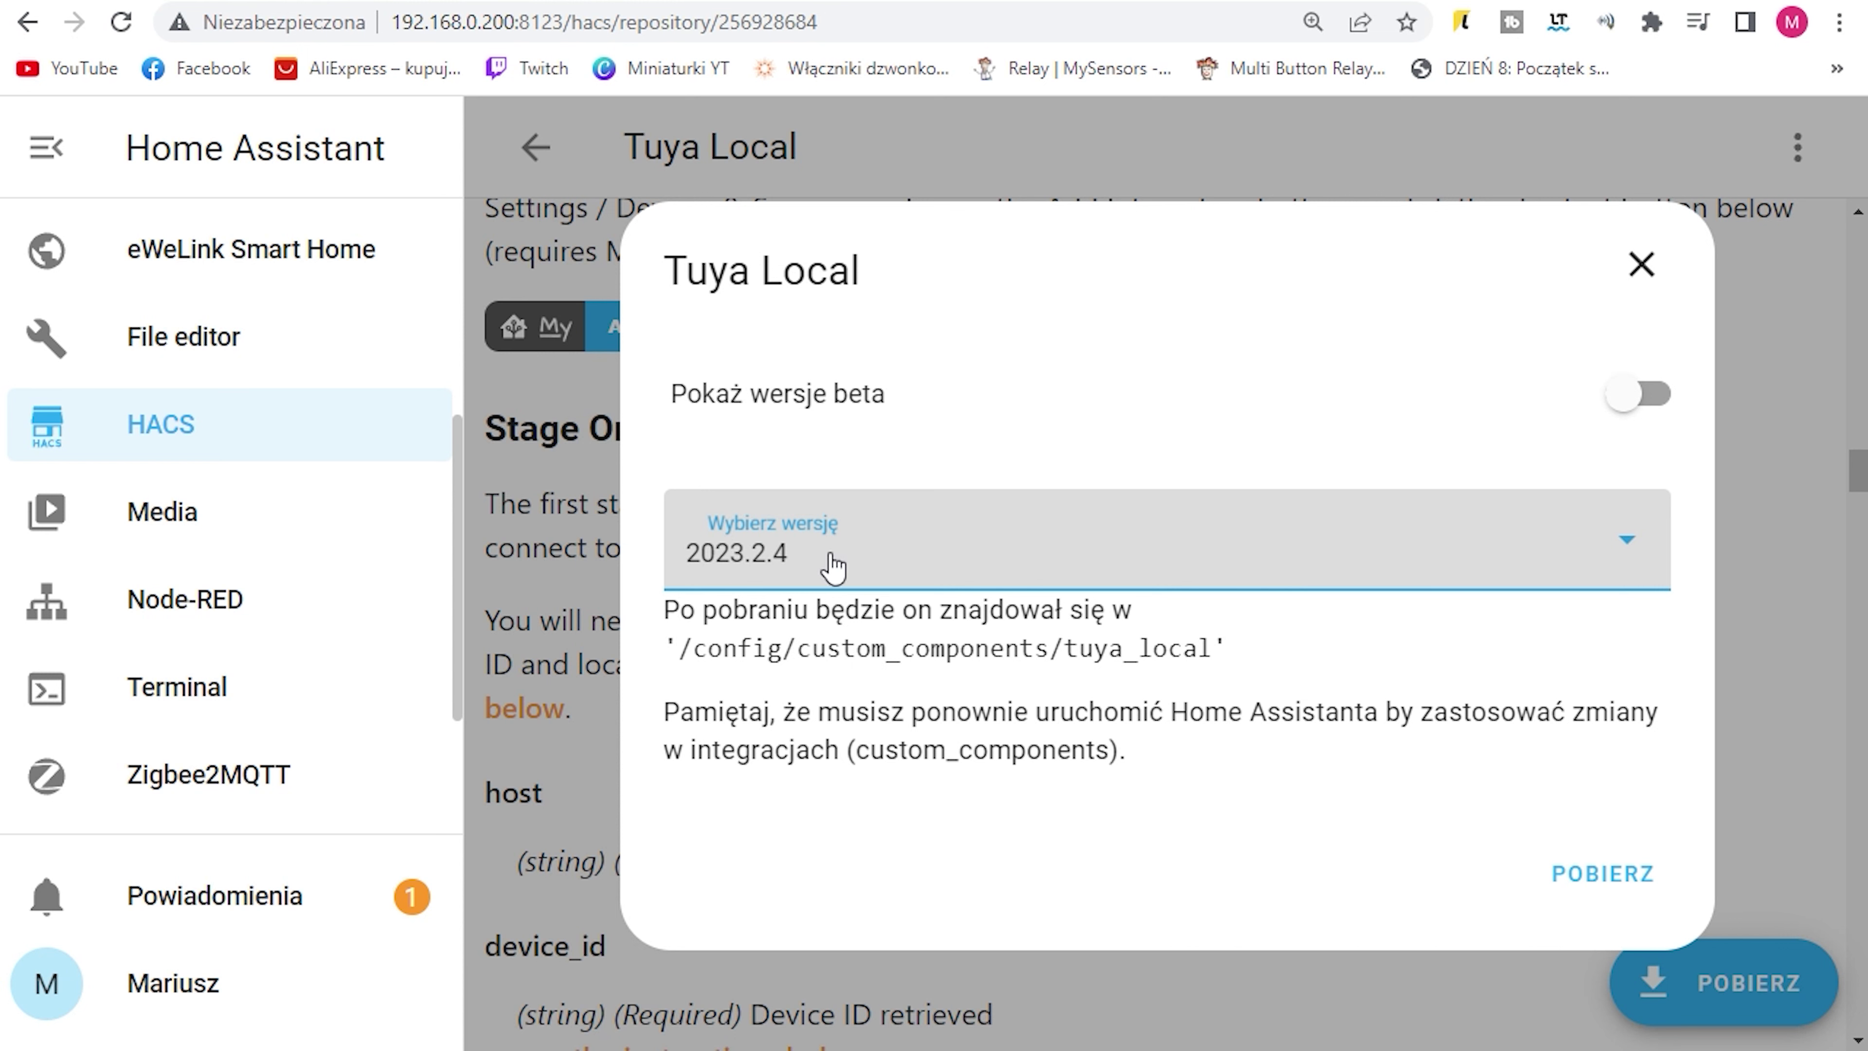
{"action": "left_click", "coordinate": [1619, 885]}
Step: Check the YAML configuration in the developer tools and restart Home Assistant
{"action": "scroll", "coordinate": [445, 709], "scroll_direction": "down", "scroll_amount": 2}
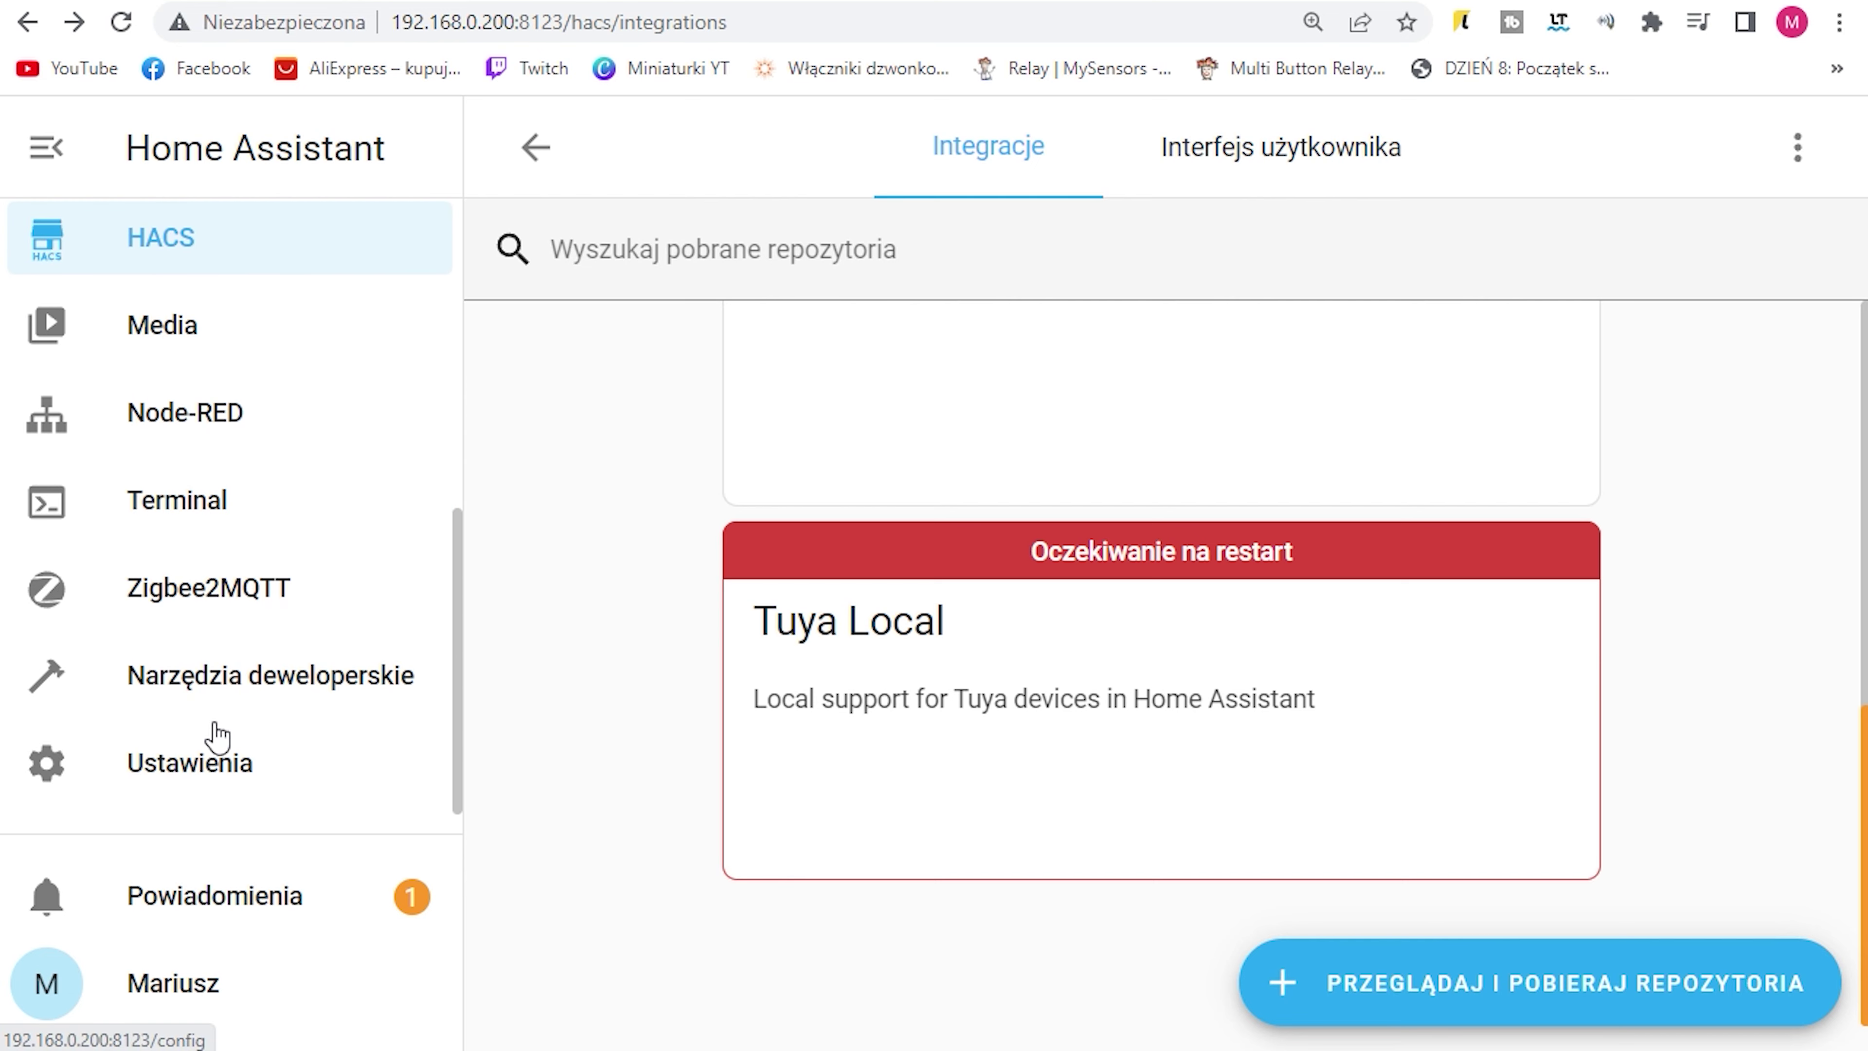
{"action": "left_click", "coordinate": [235, 683]}
{"action": "left_click", "coordinate": [630, 850]}
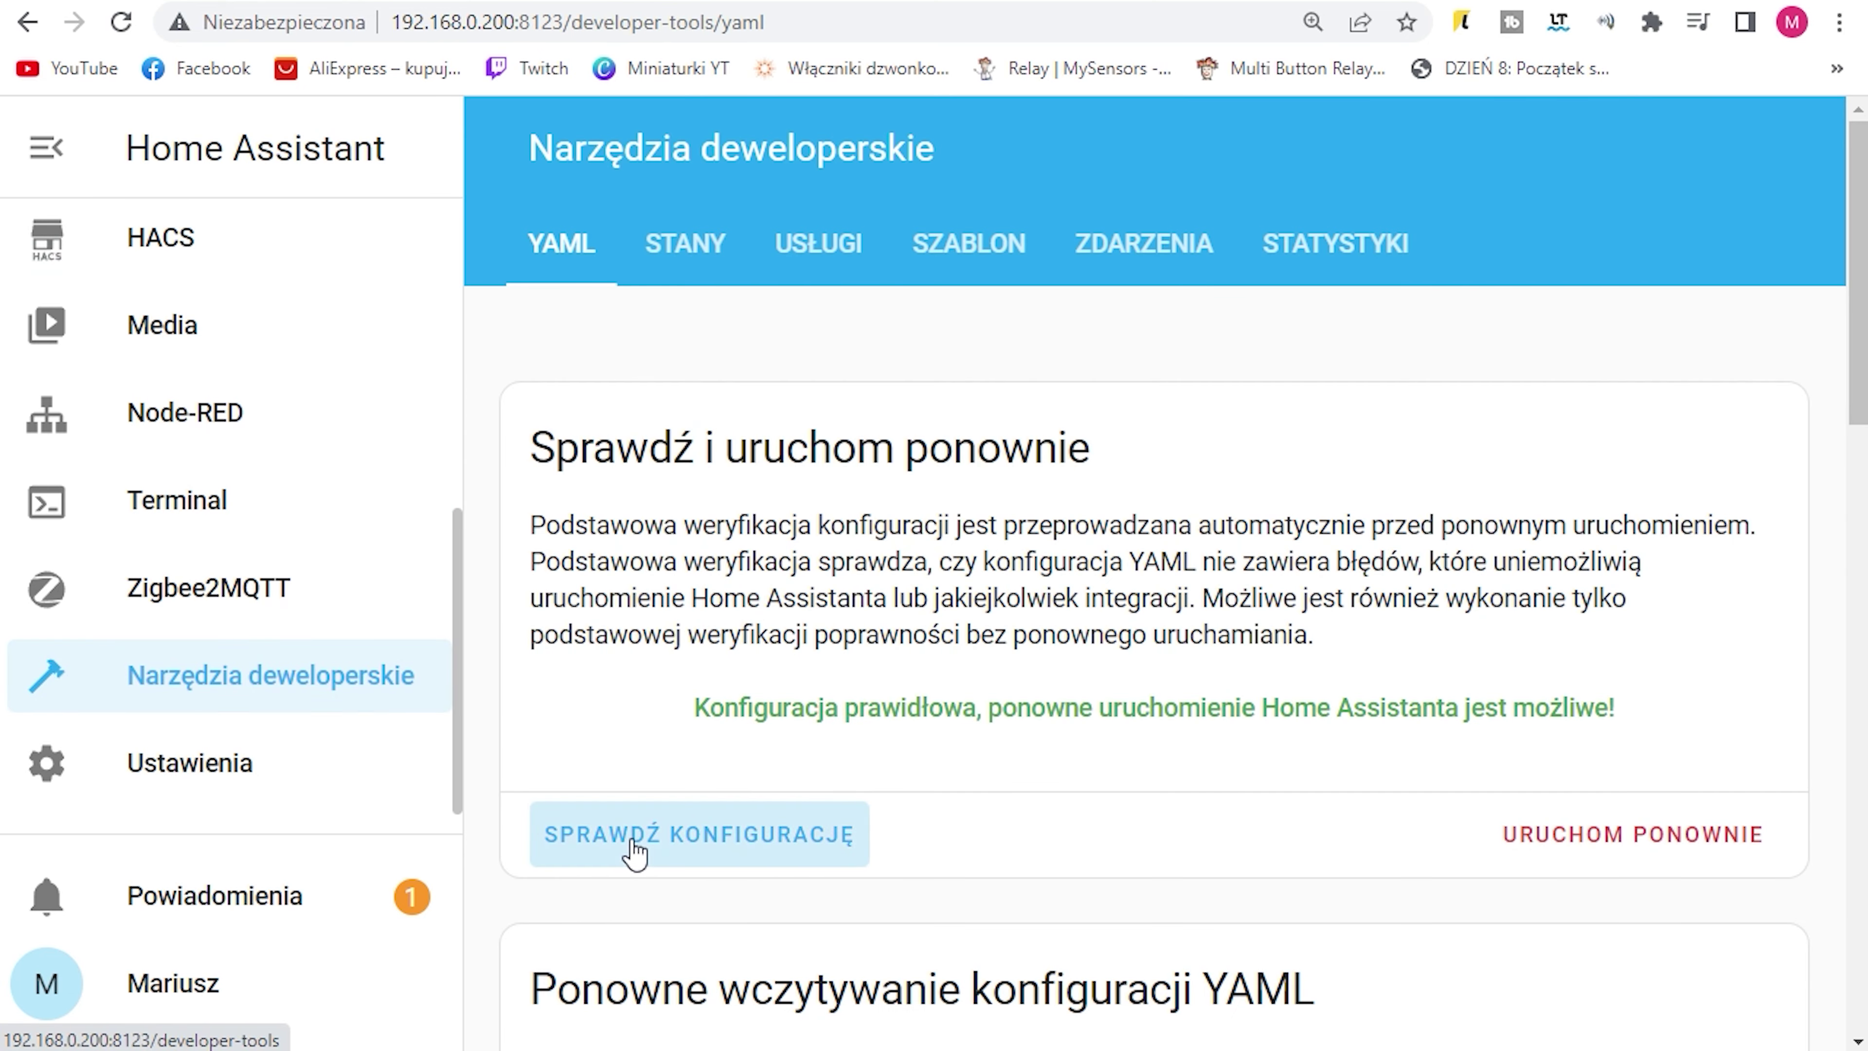
{"action": "left_click", "coordinate": [1638, 834]}
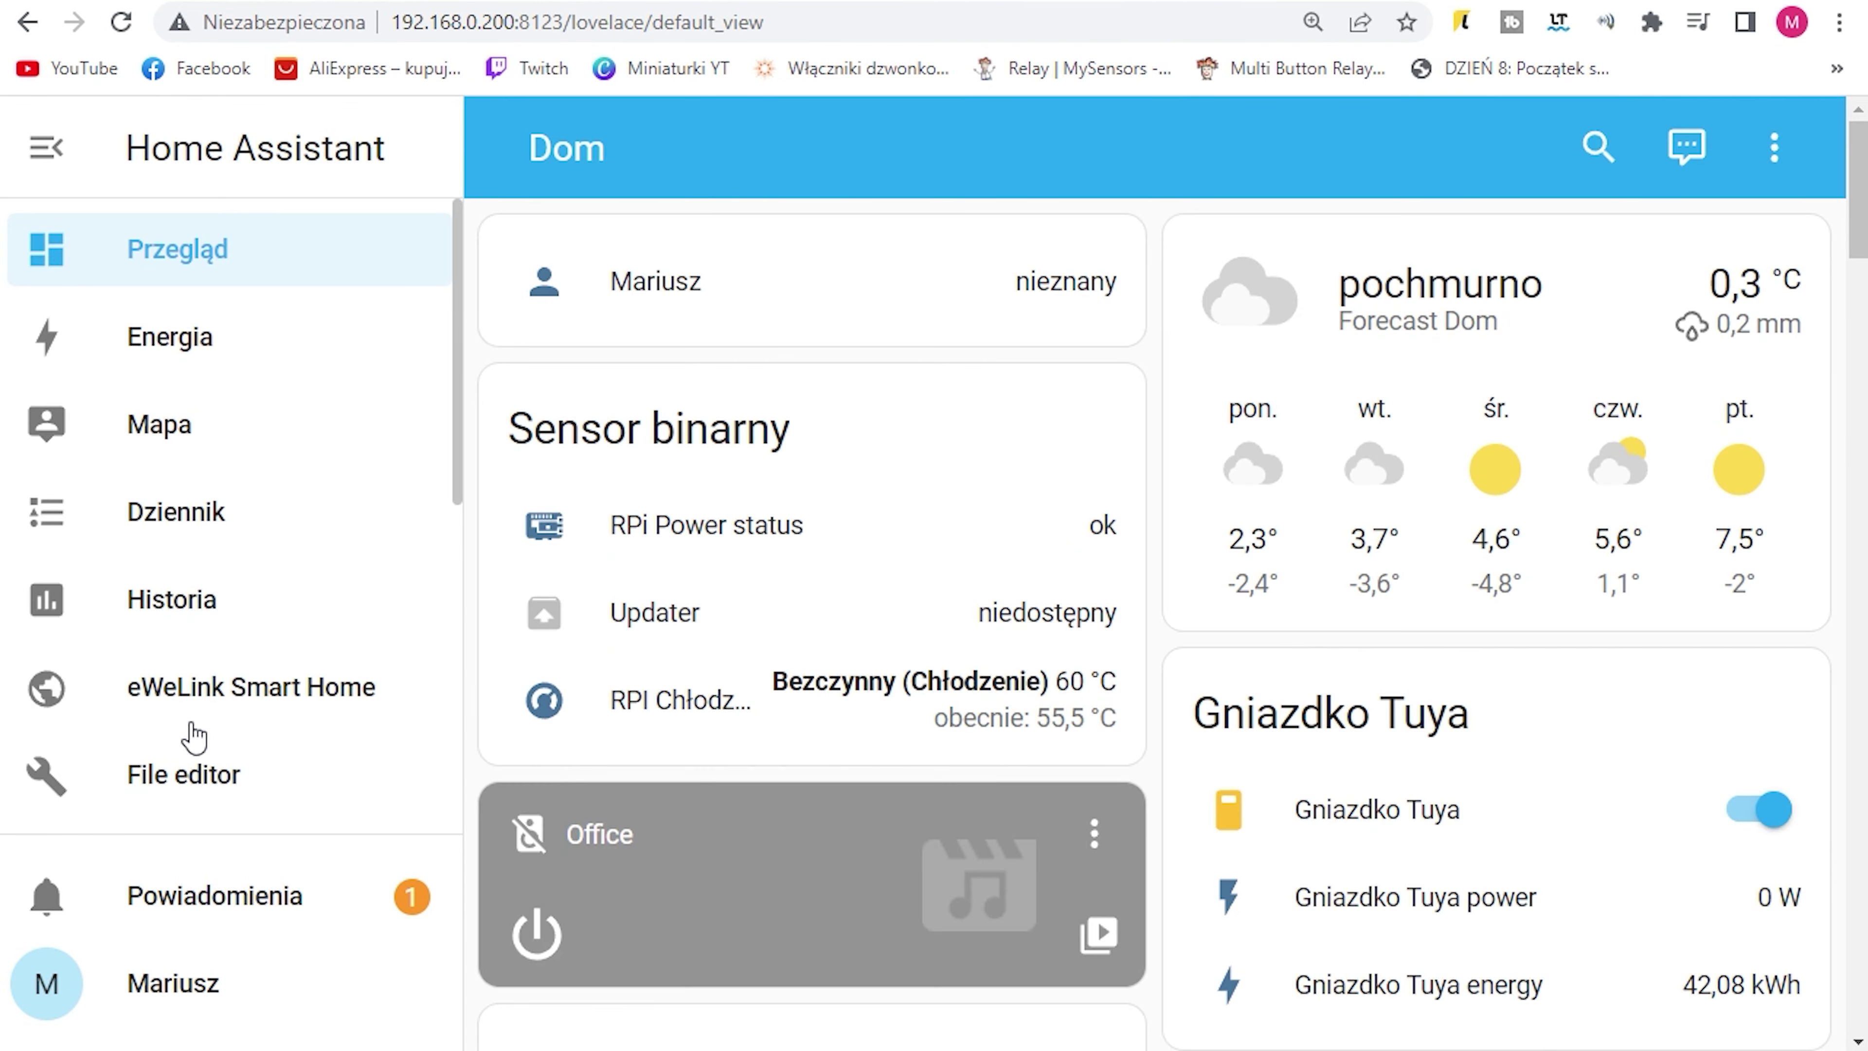
Step: Open the devices and services settings and start adding the Tuya Local integration by searching for "tuya"
{"action": "scroll", "coordinate": [258, 718], "scroll_direction": "down", "scroll_amount": 5}
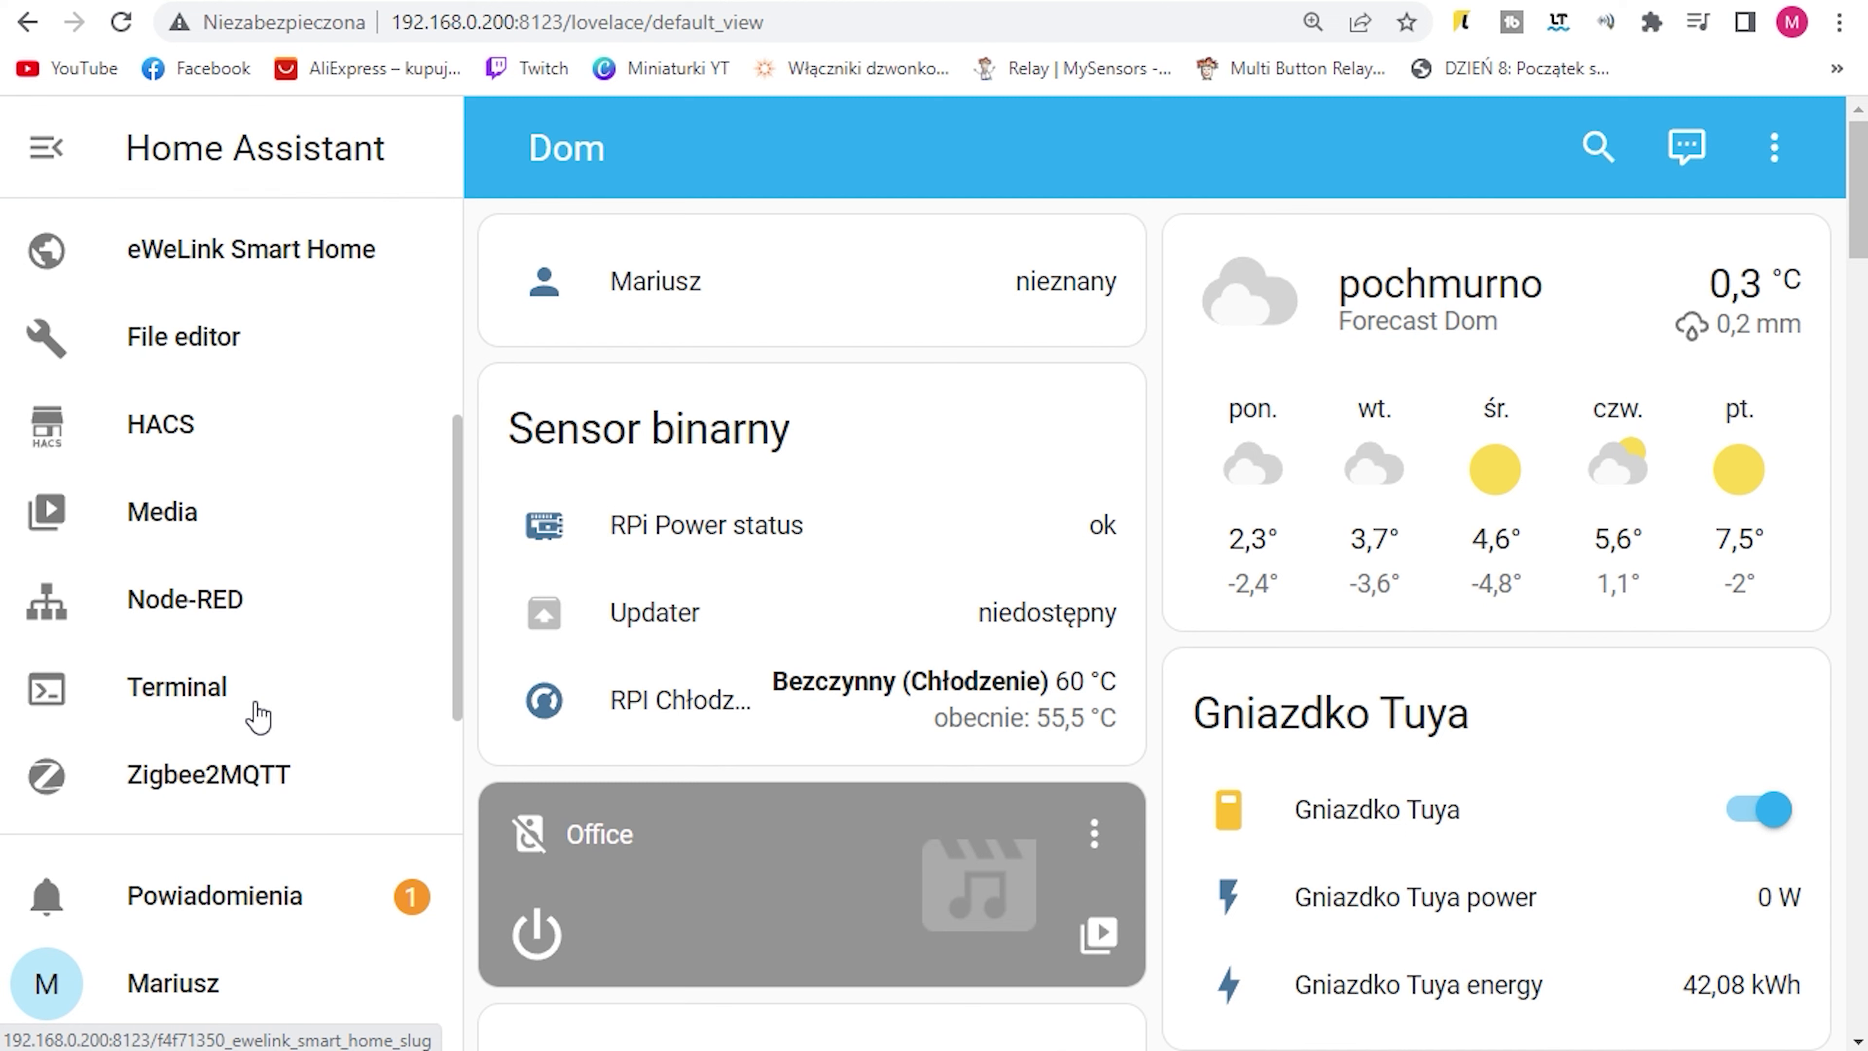
{"action": "scroll", "coordinate": [258, 718], "scroll_direction": "down", "scroll_amount": 2}
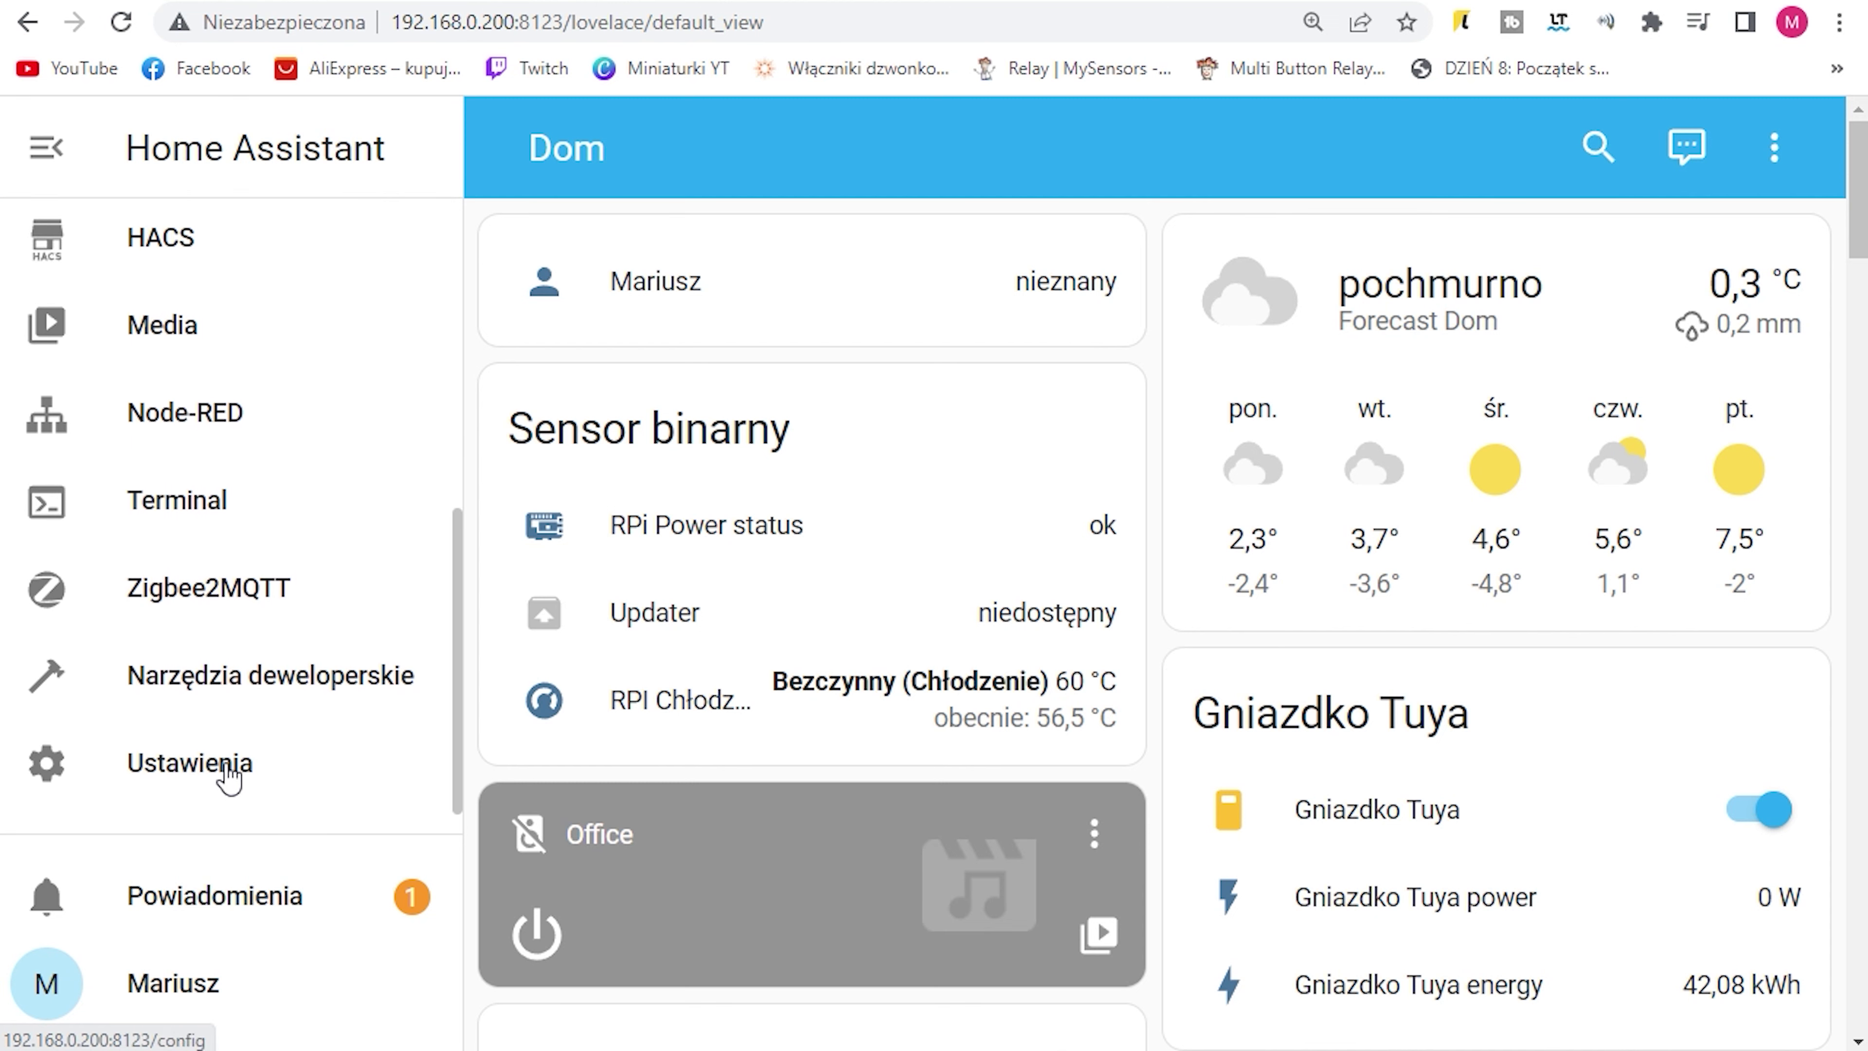
{"action": "left_click", "coordinate": [230, 778]}
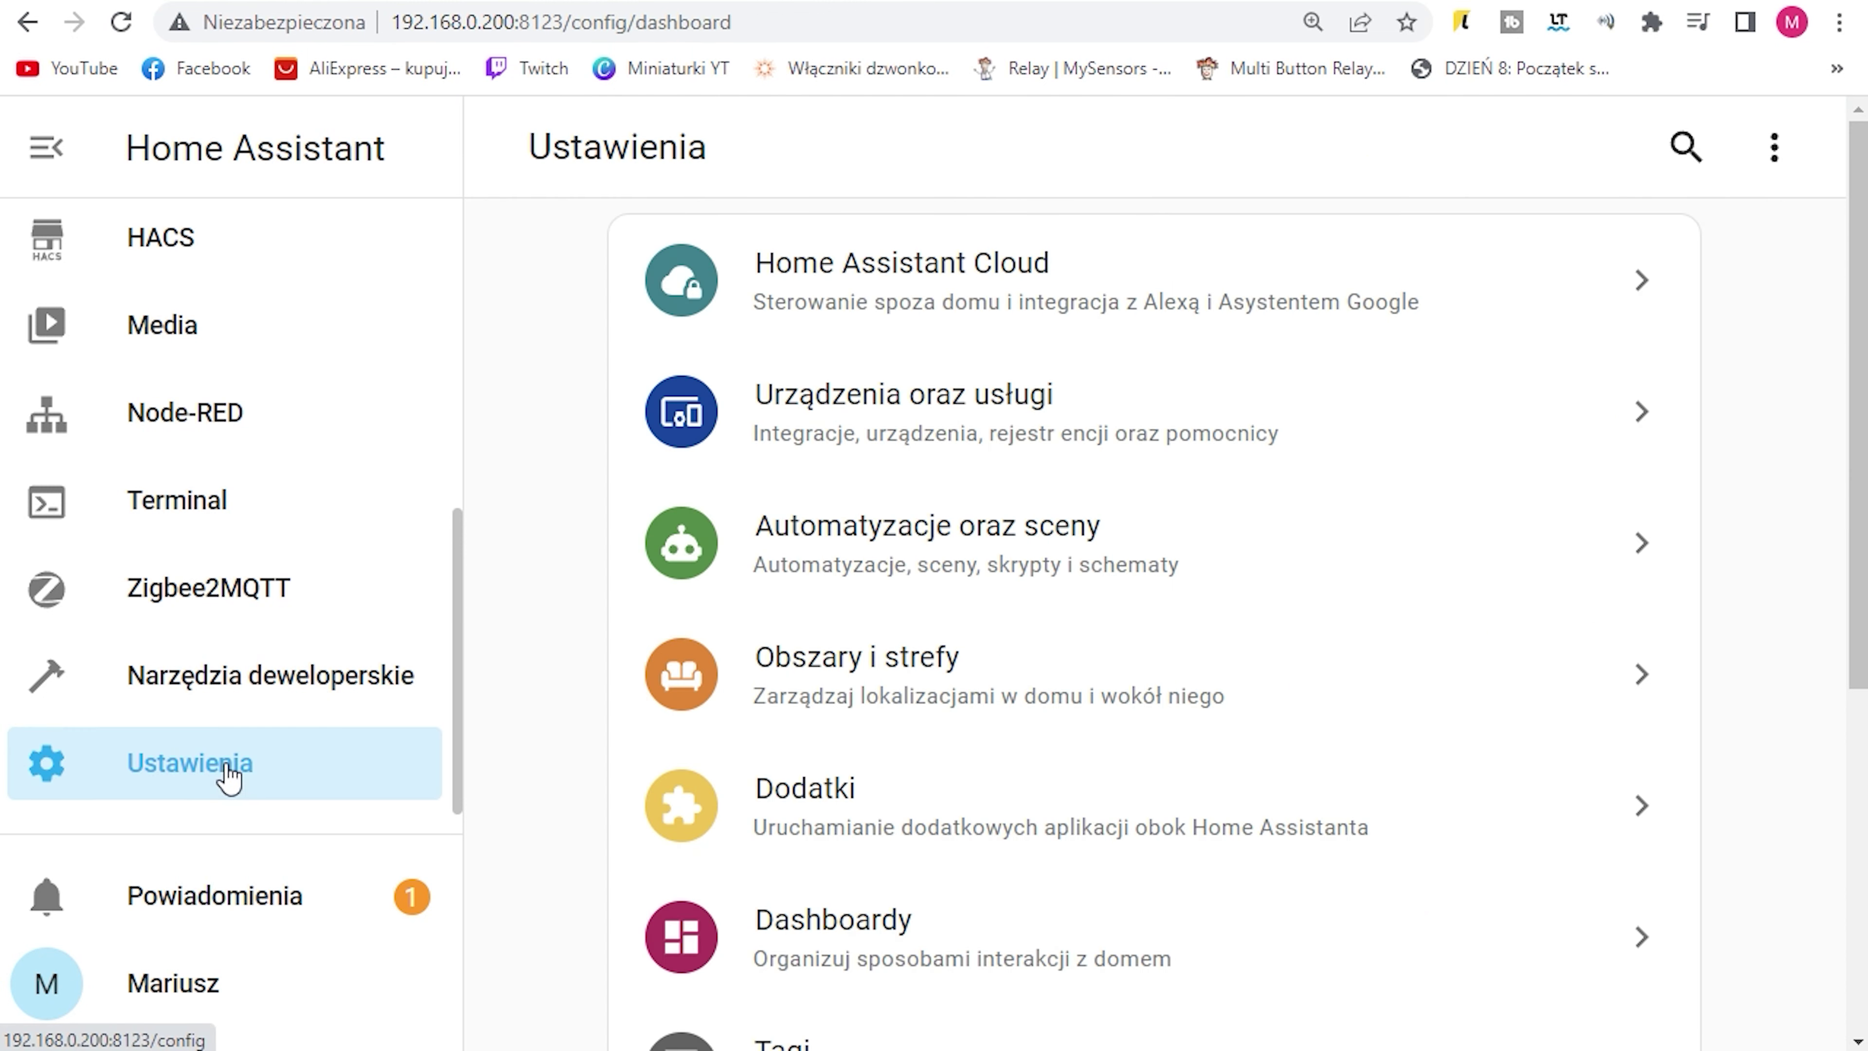
{"action": "left_click", "coordinate": [968, 441]}
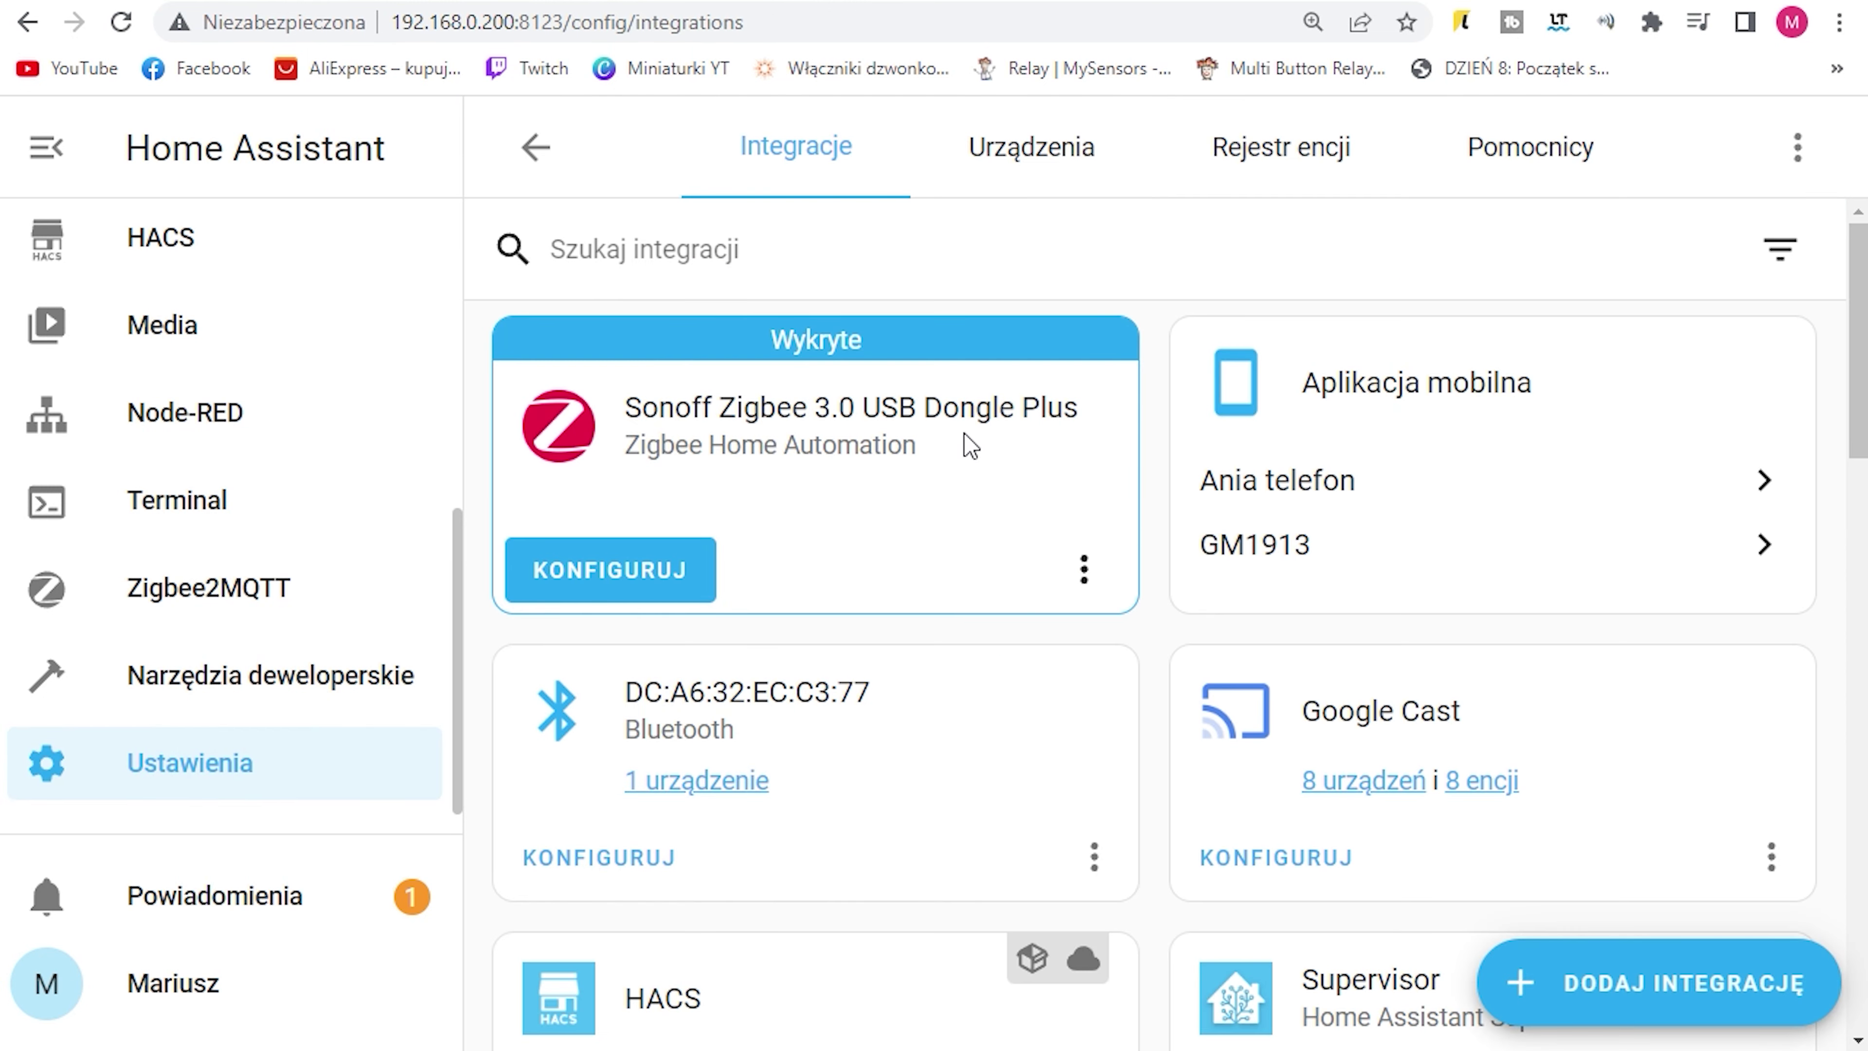
{"action": "scroll", "coordinate": [969, 445], "scroll_direction": "down", "scroll_amount": 10}
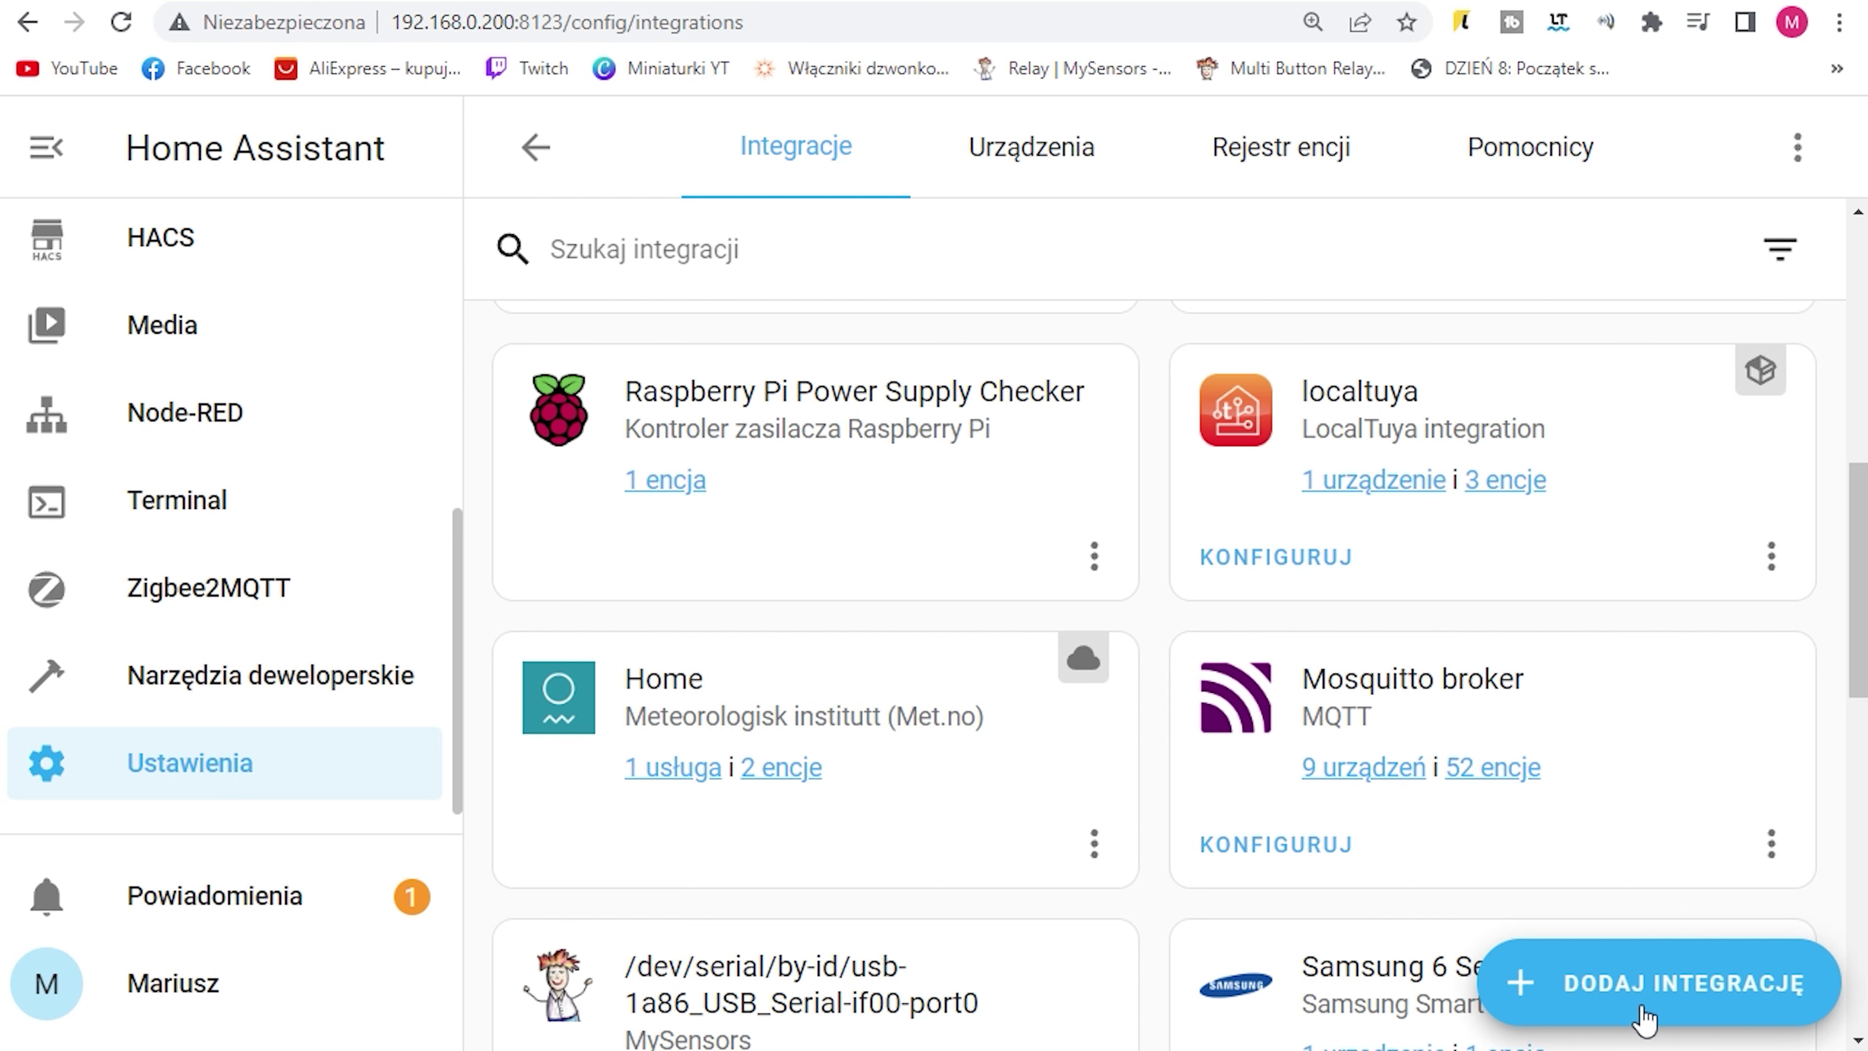
{"action": "left_click", "coordinate": [1642, 1018]}
{"action": "type", "text": "tuya"}
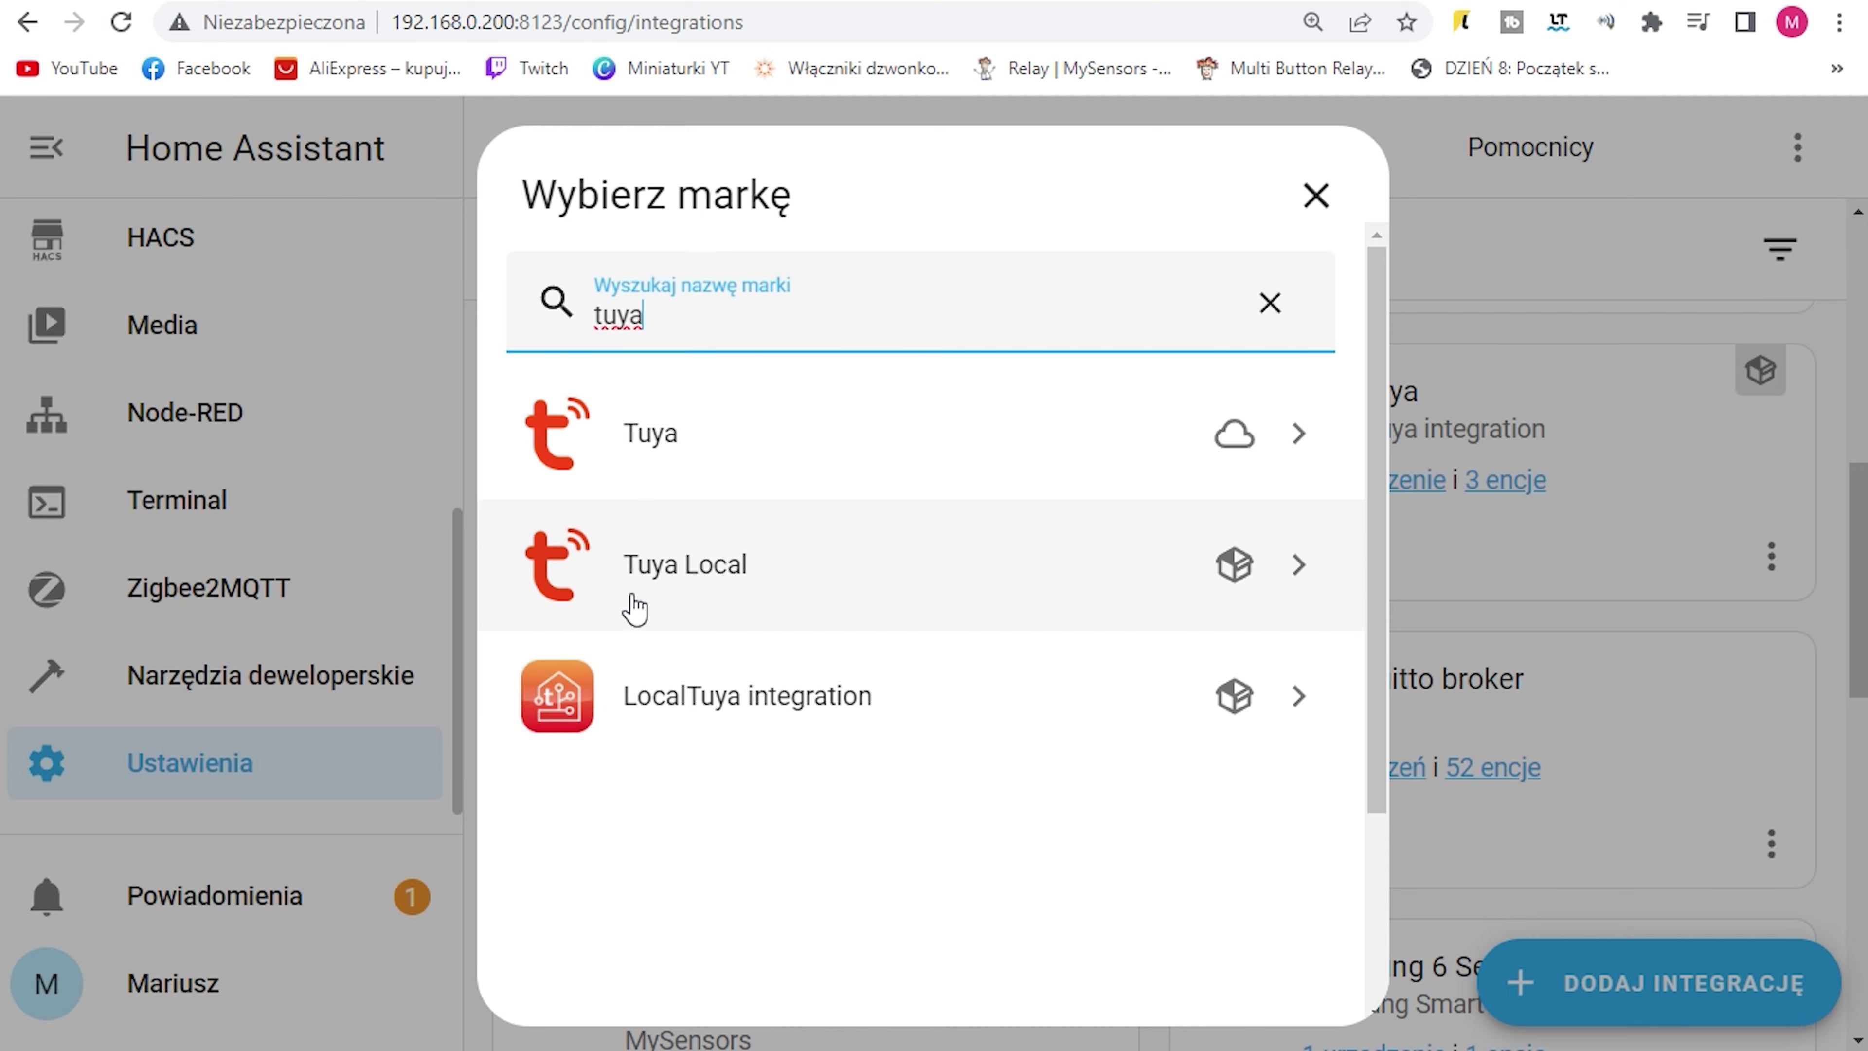
{"action": "left_click", "coordinate": [667, 589]}
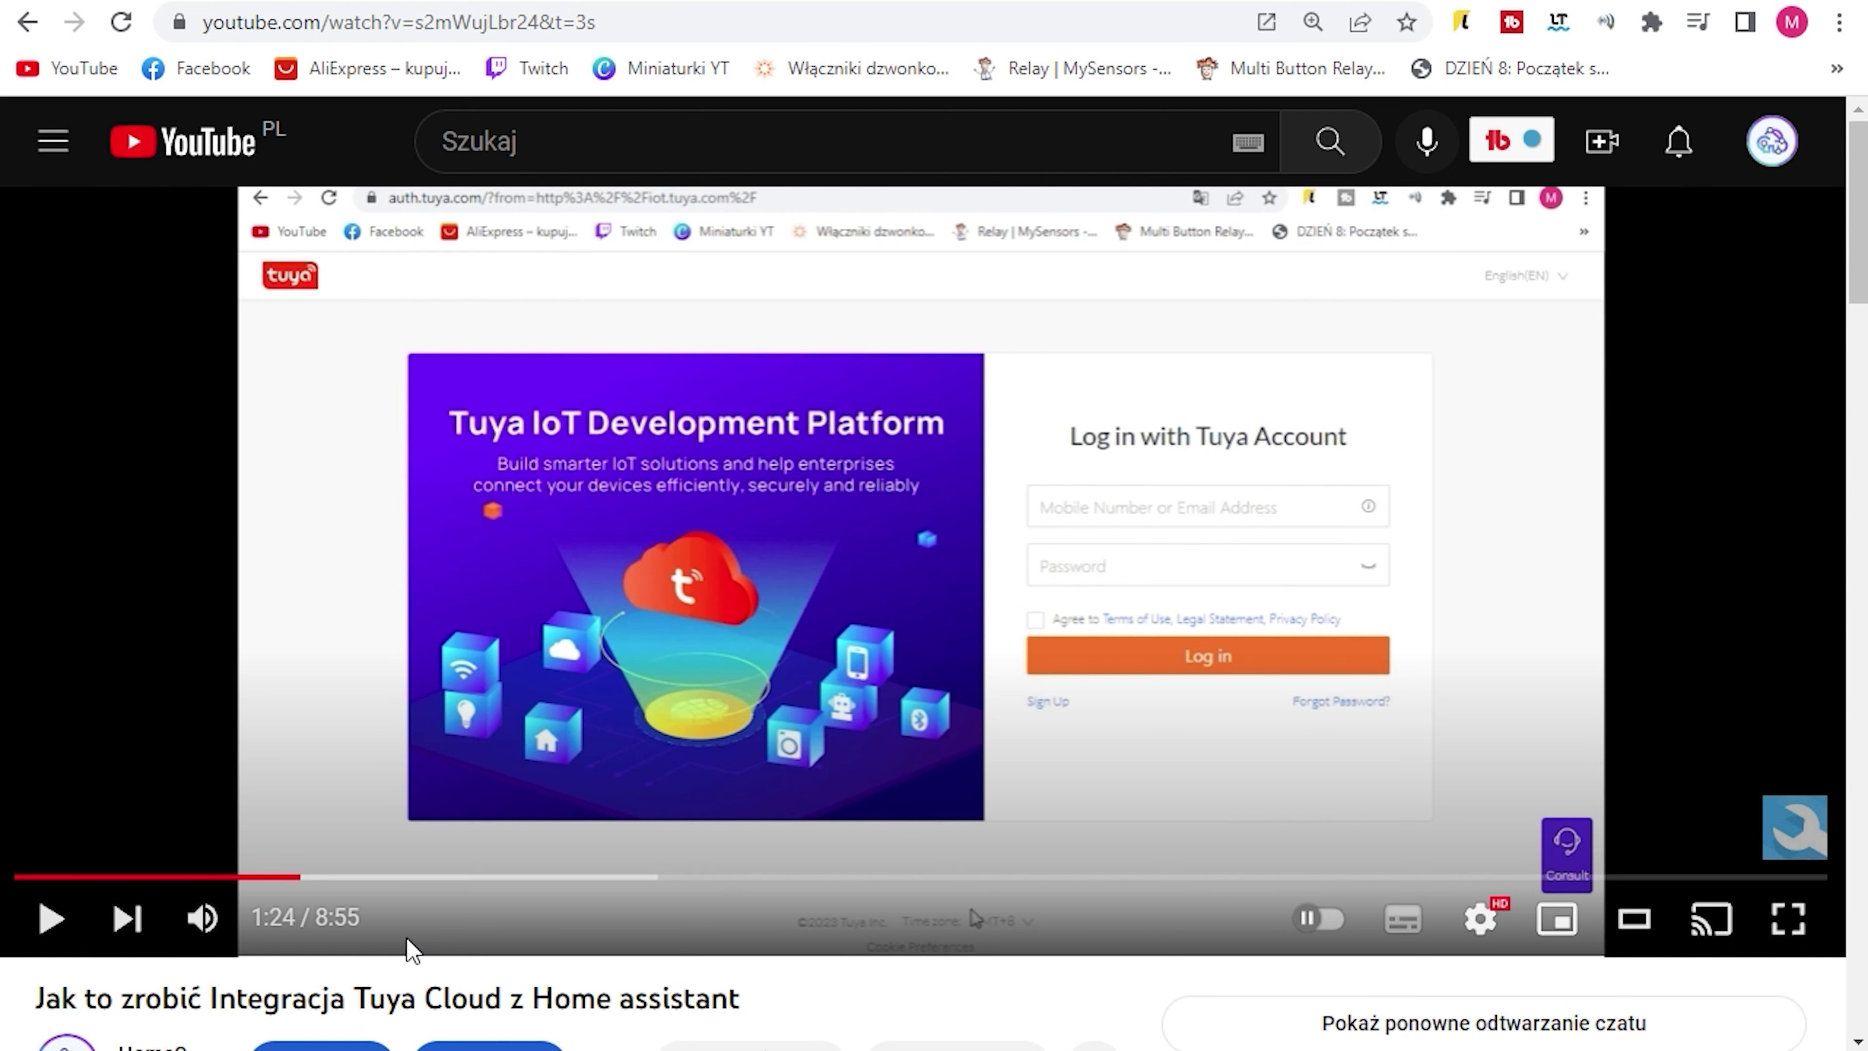
Step: On YouTube, find "Jak to zrobić Integracja Tuya Cloud z Home assistant" among the HomeSwitch channel's videos and watch it
{"action": "scroll", "coordinate": [400, 957], "scroll_direction": "down", "scroll_amount": 2}
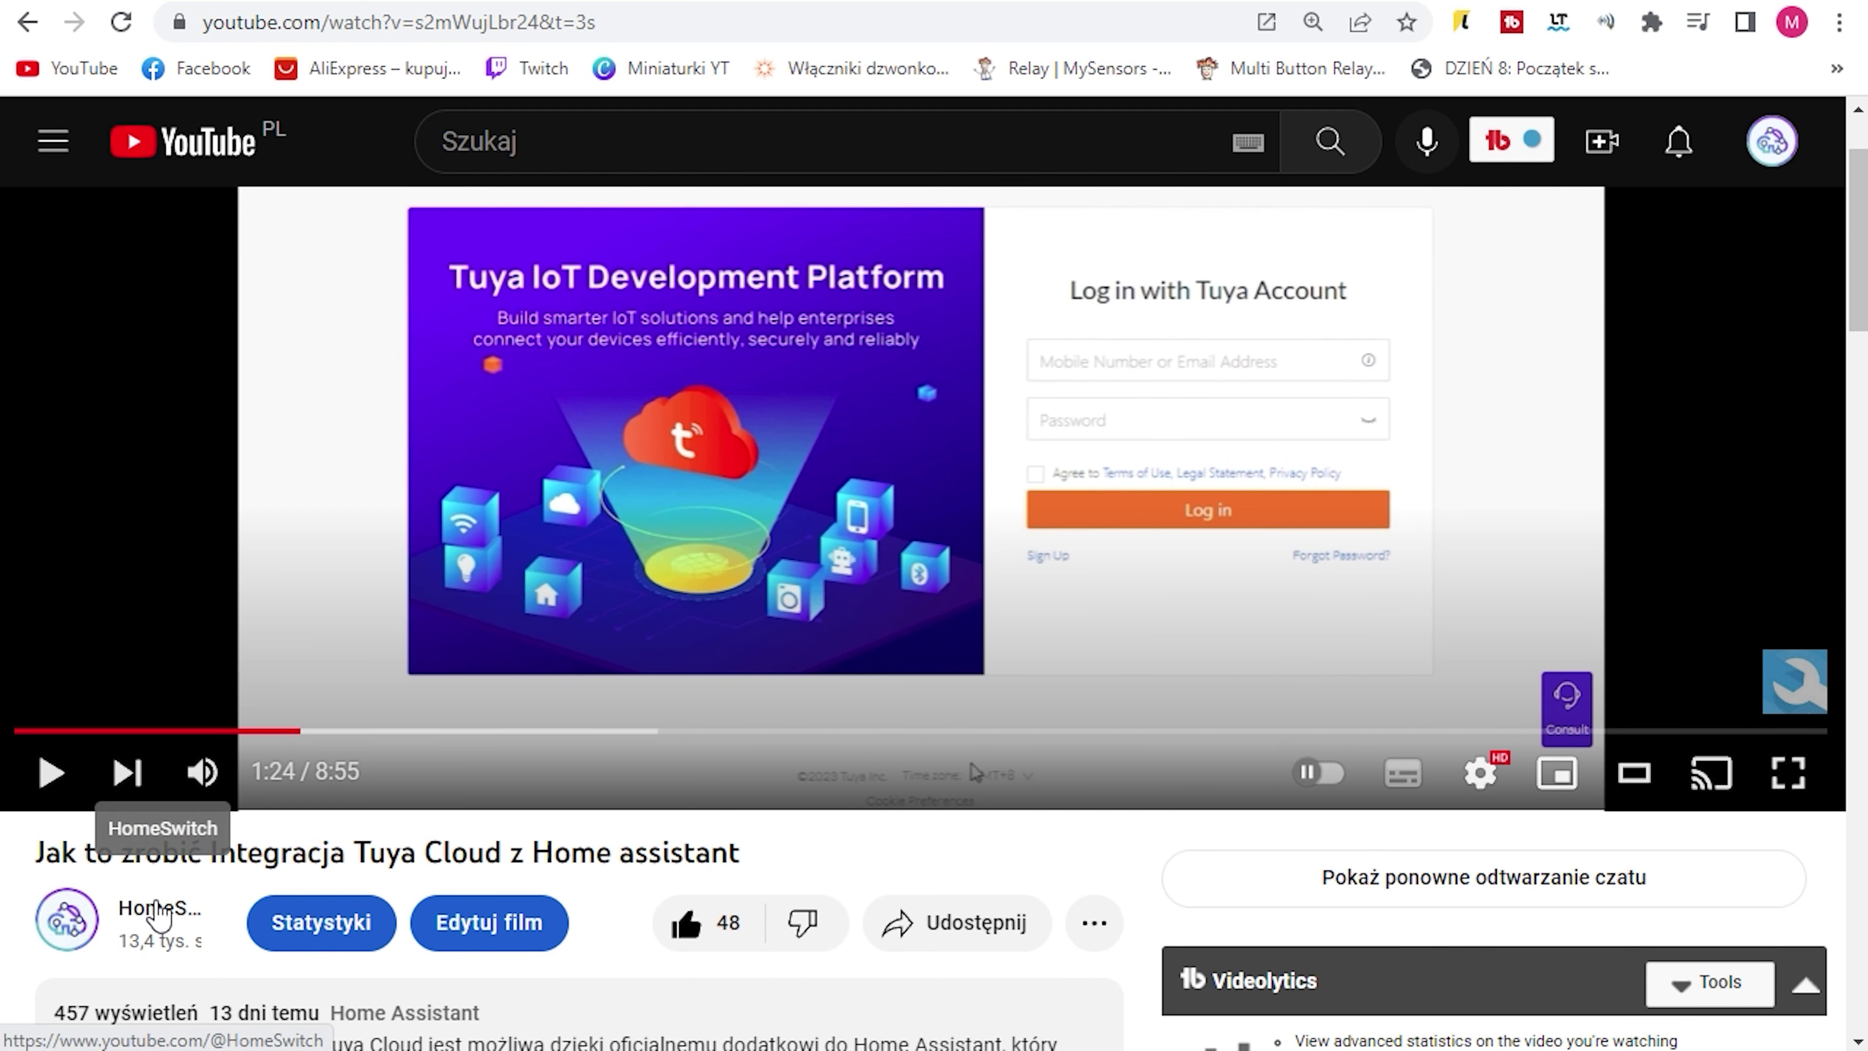
{"action": "left_click", "coordinate": [160, 913]}
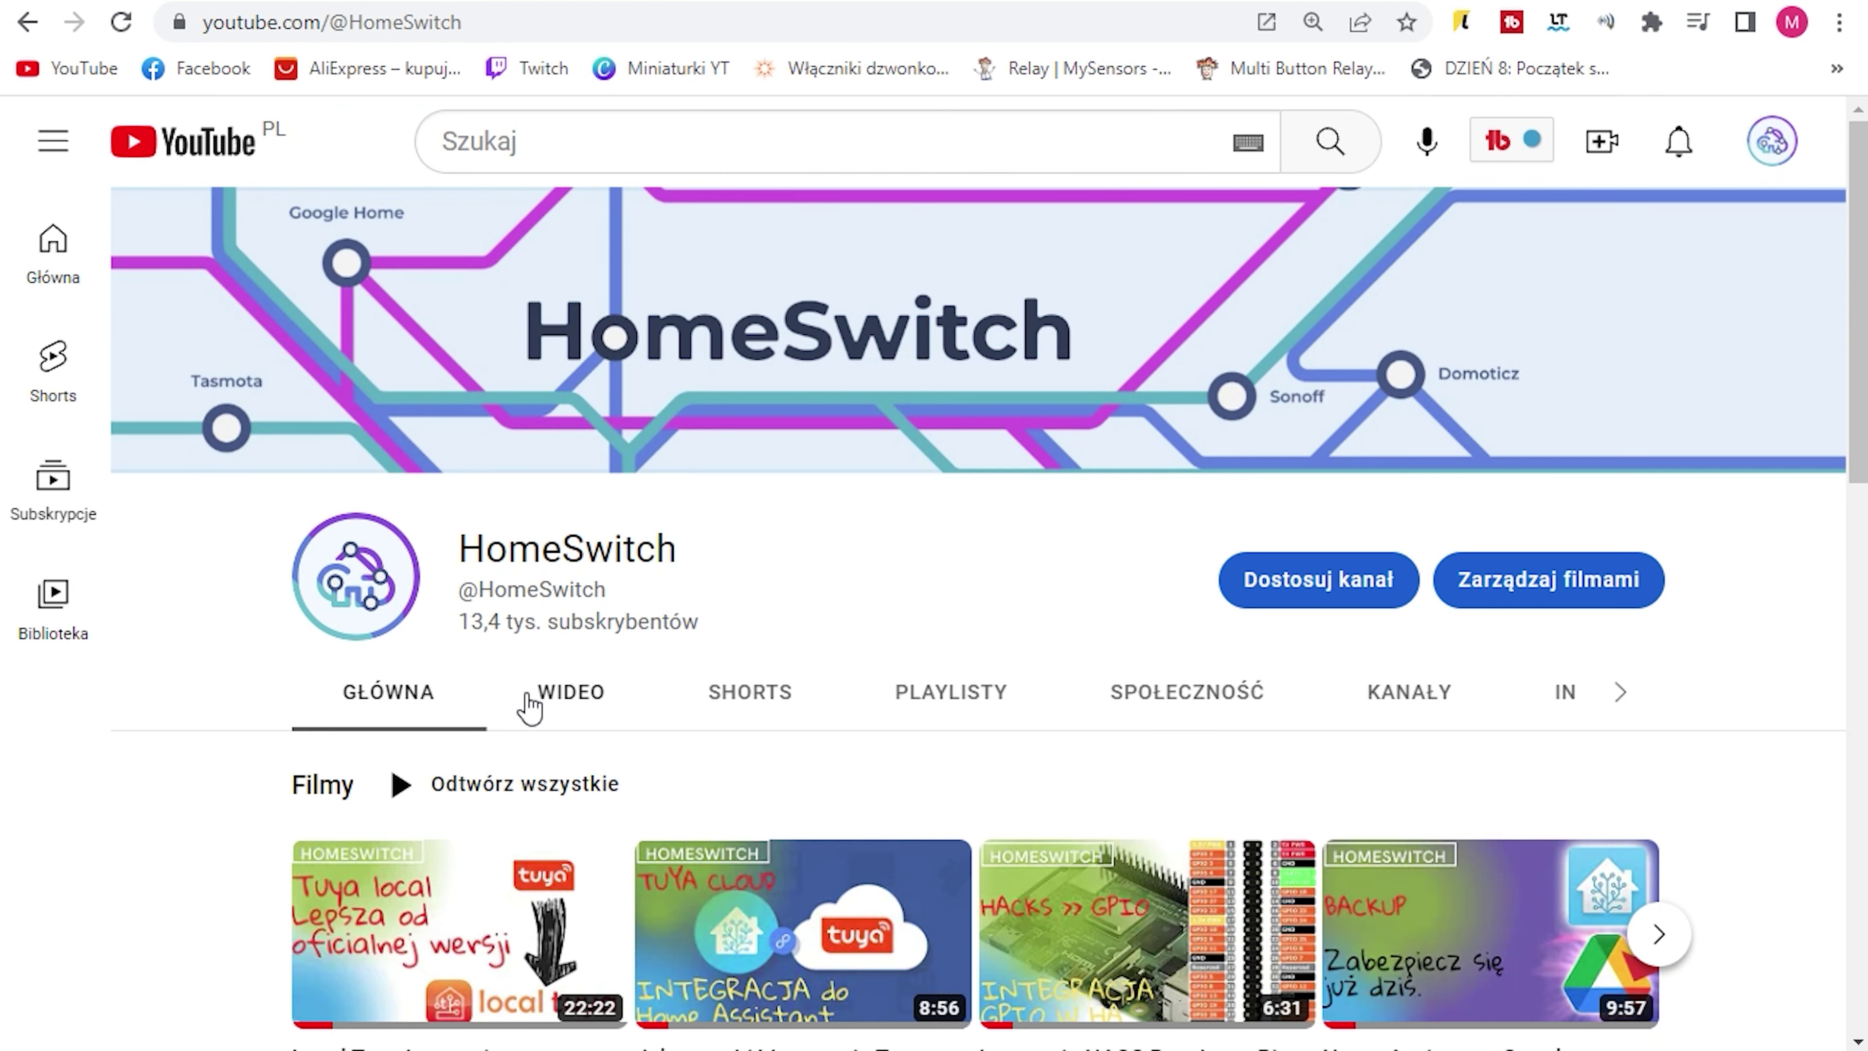
{"action": "left_click", "coordinate": [567, 700]}
{"action": "scroll", "coordinate": [563, 701], "scroll_direction": "down", "scroll_amount": 3}
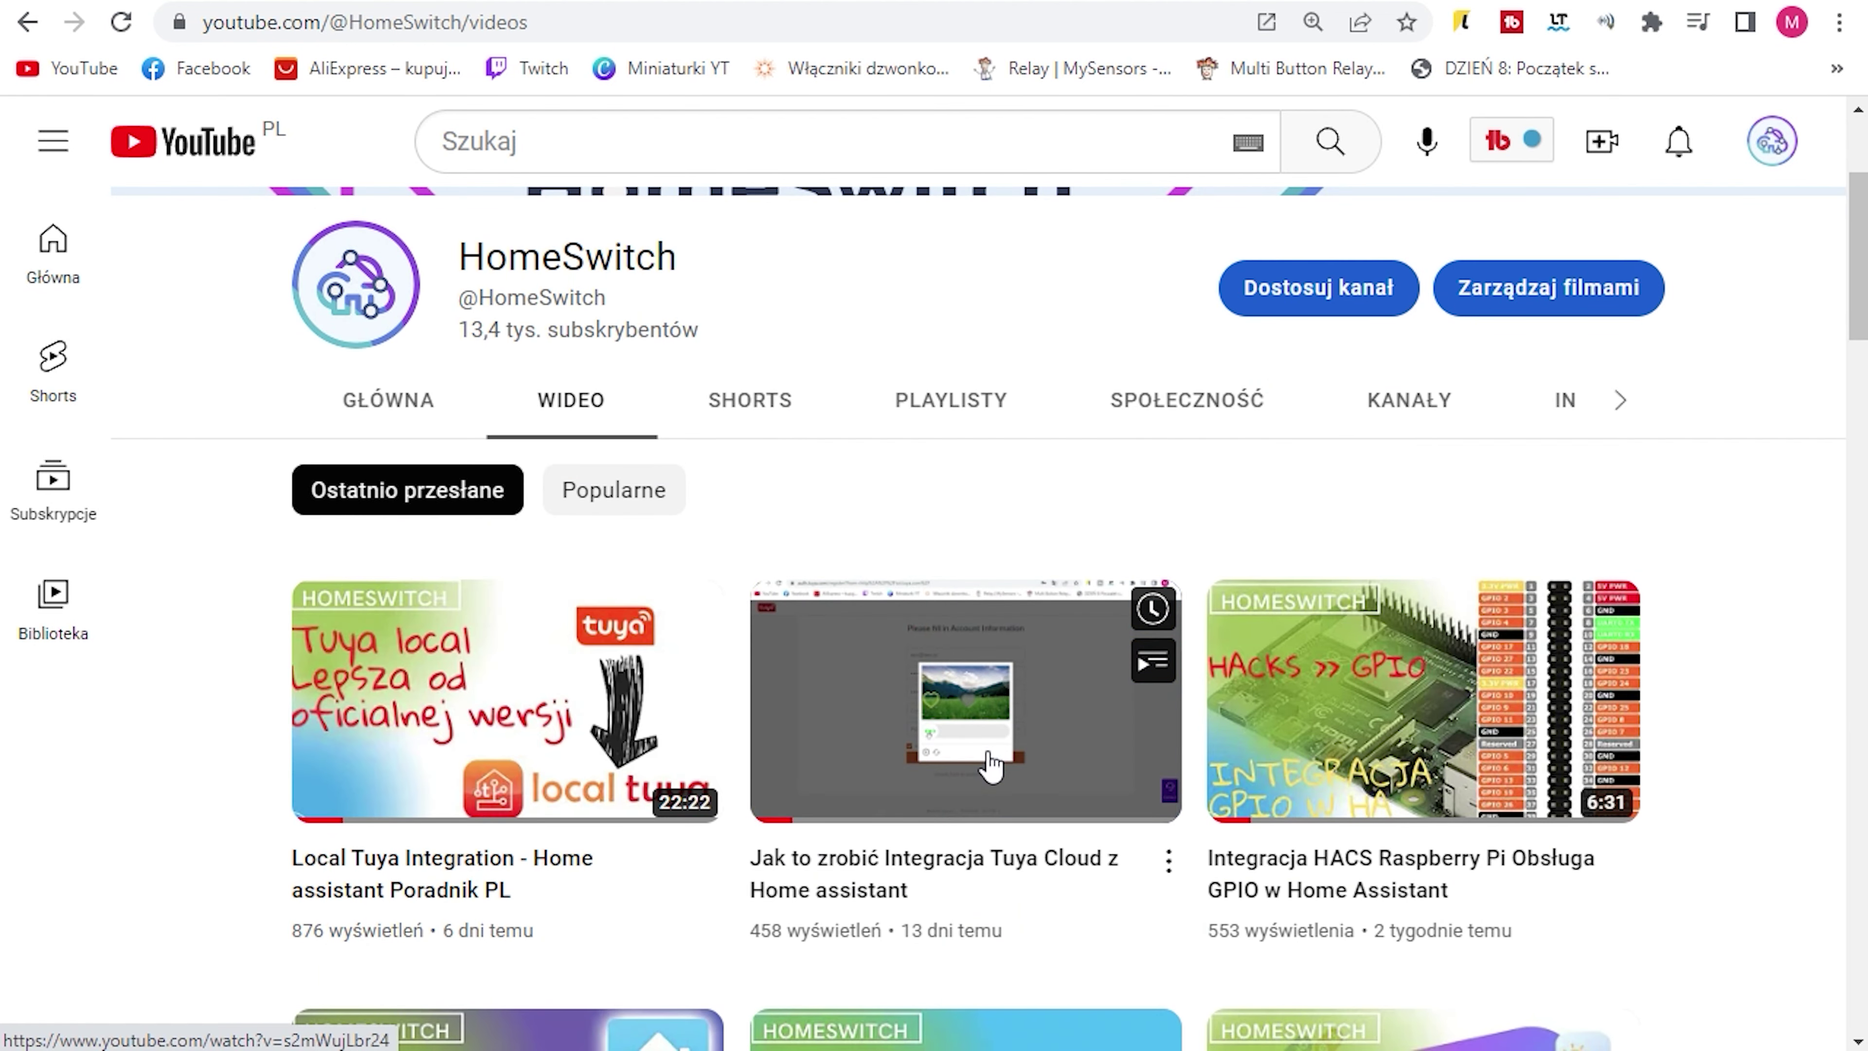
{"action": "left_click", "coordinate": [989, 764]}
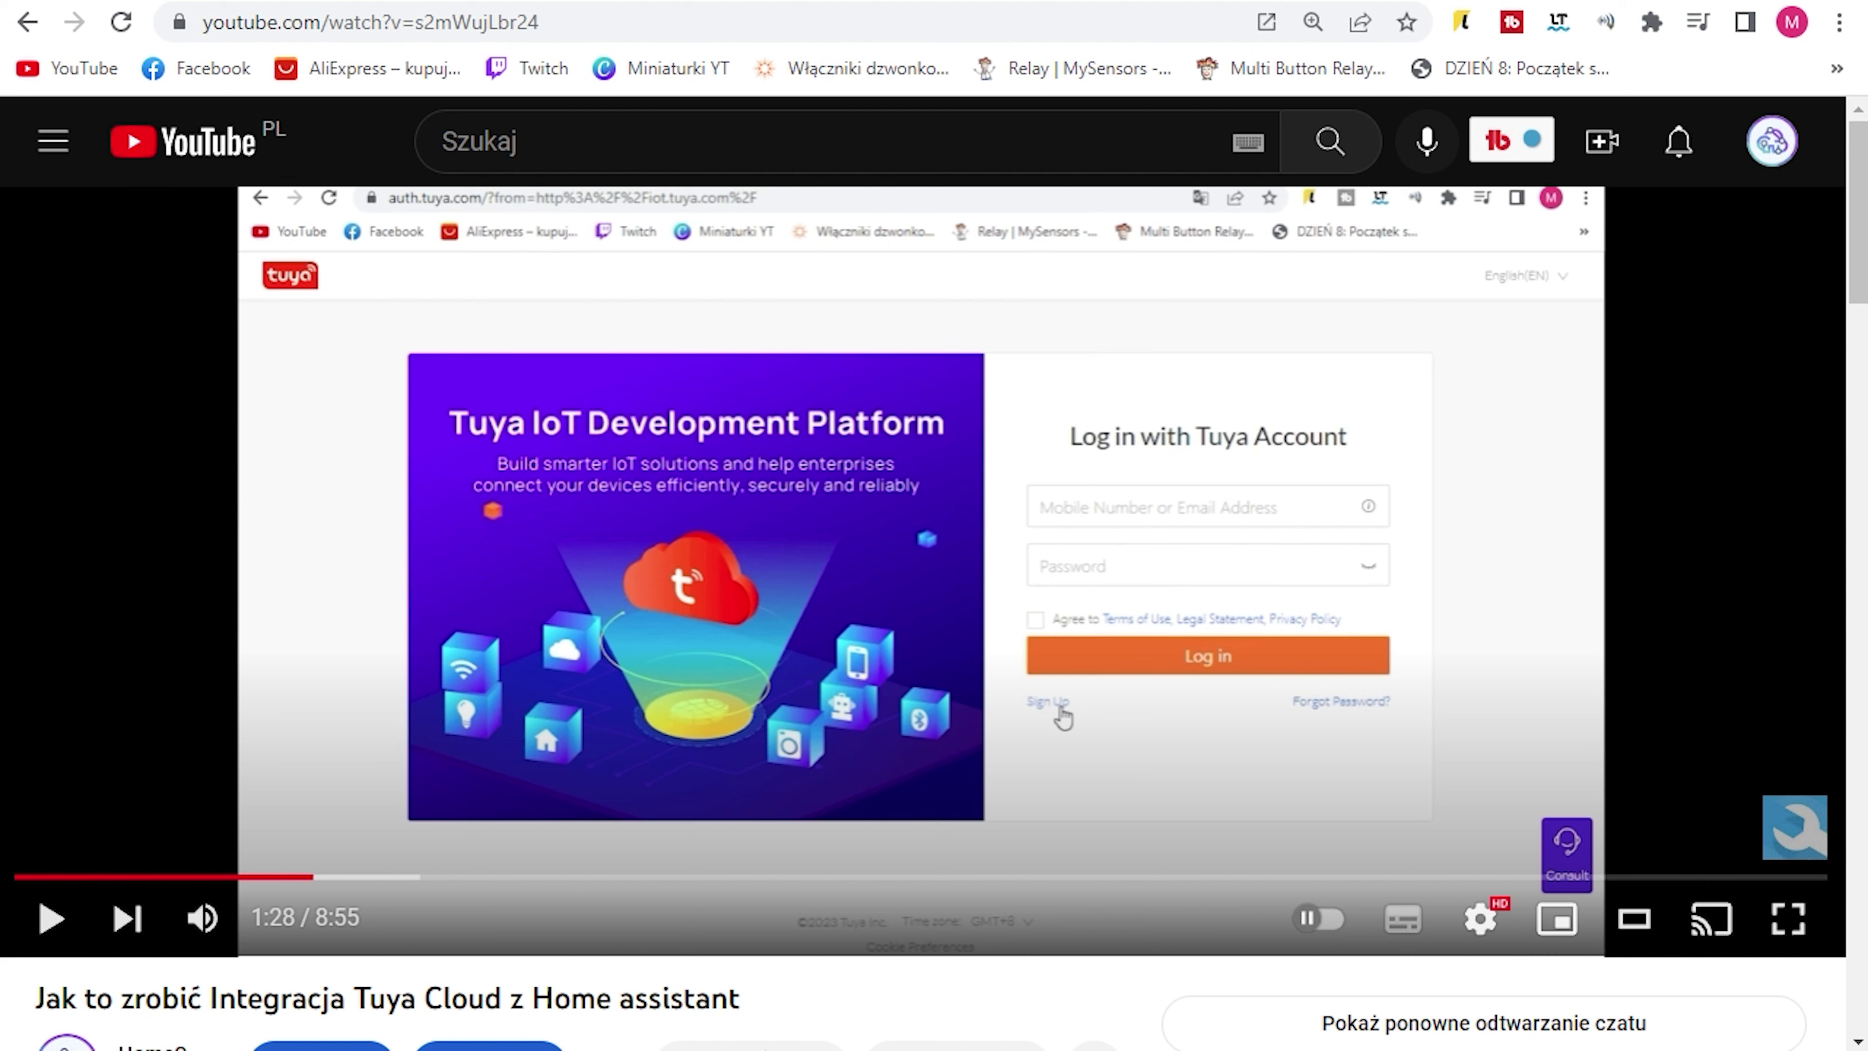
{"action": "left_click", "coordinate": [53, 935]}
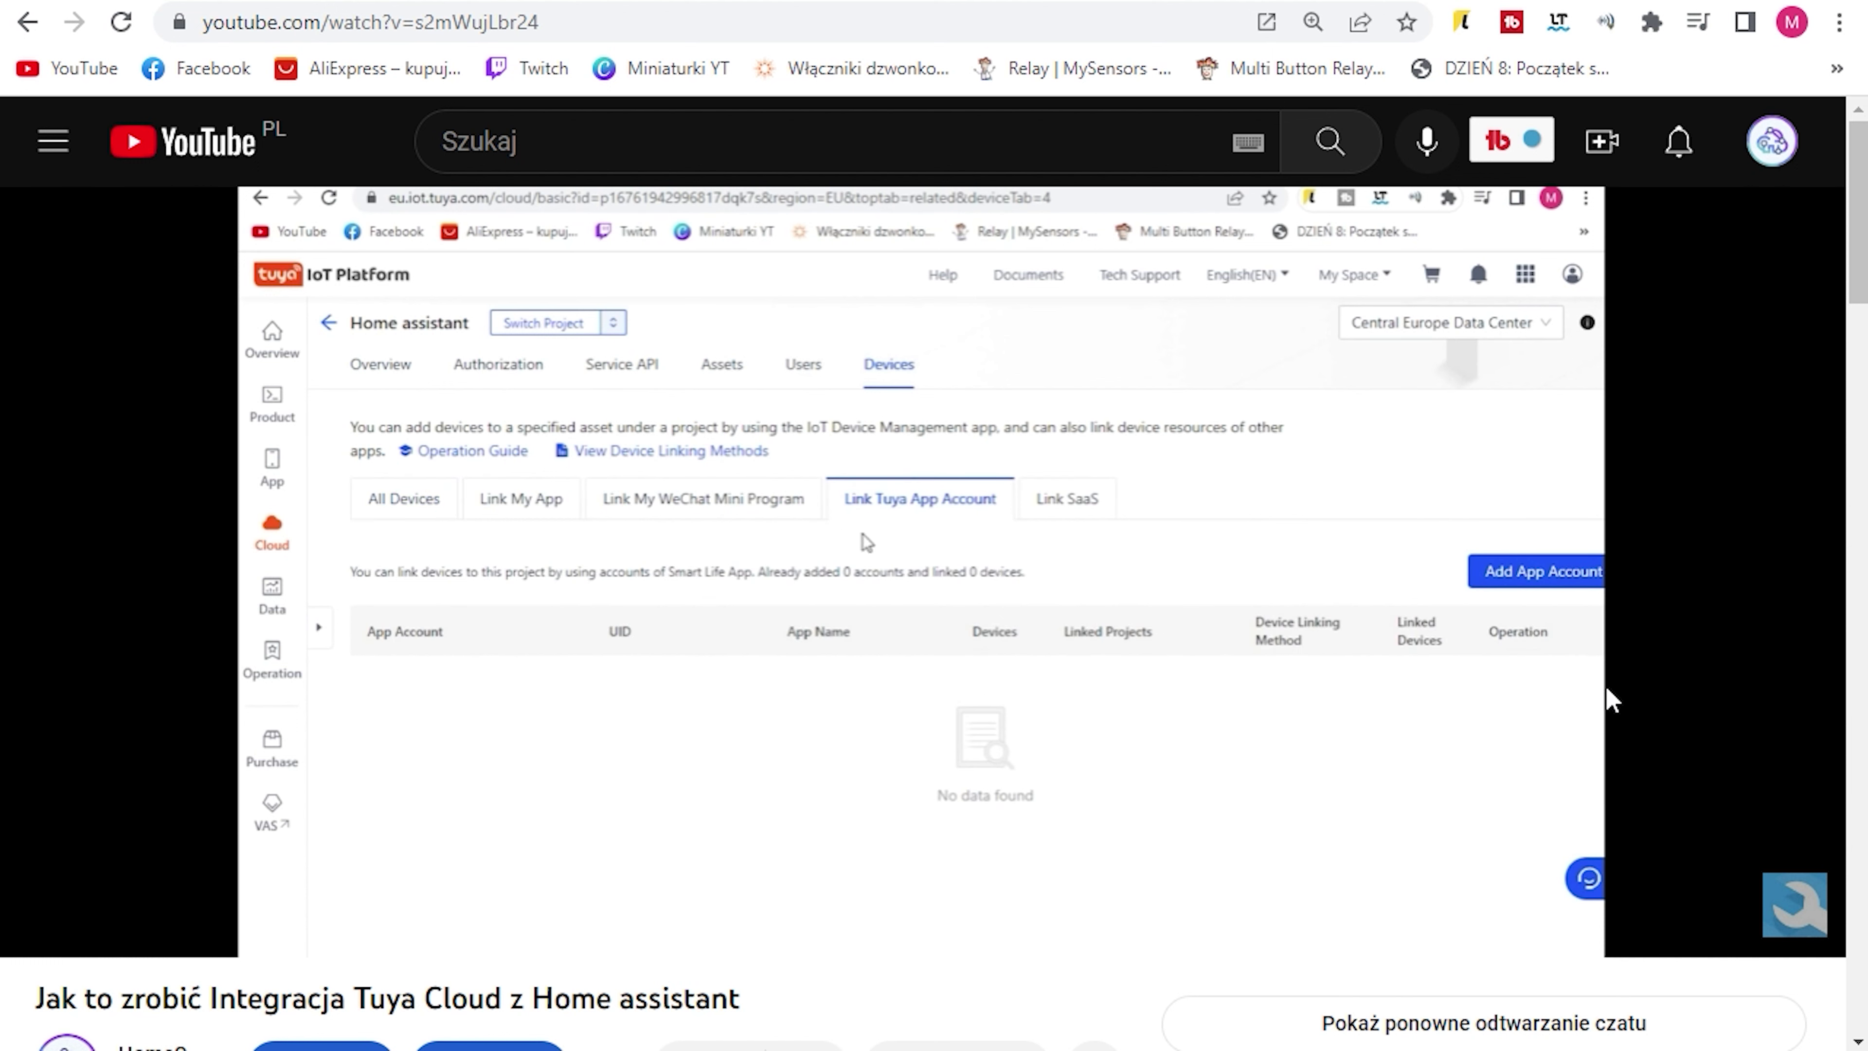
{"action": "mouse_move", "coordinate": [1598, 701]}
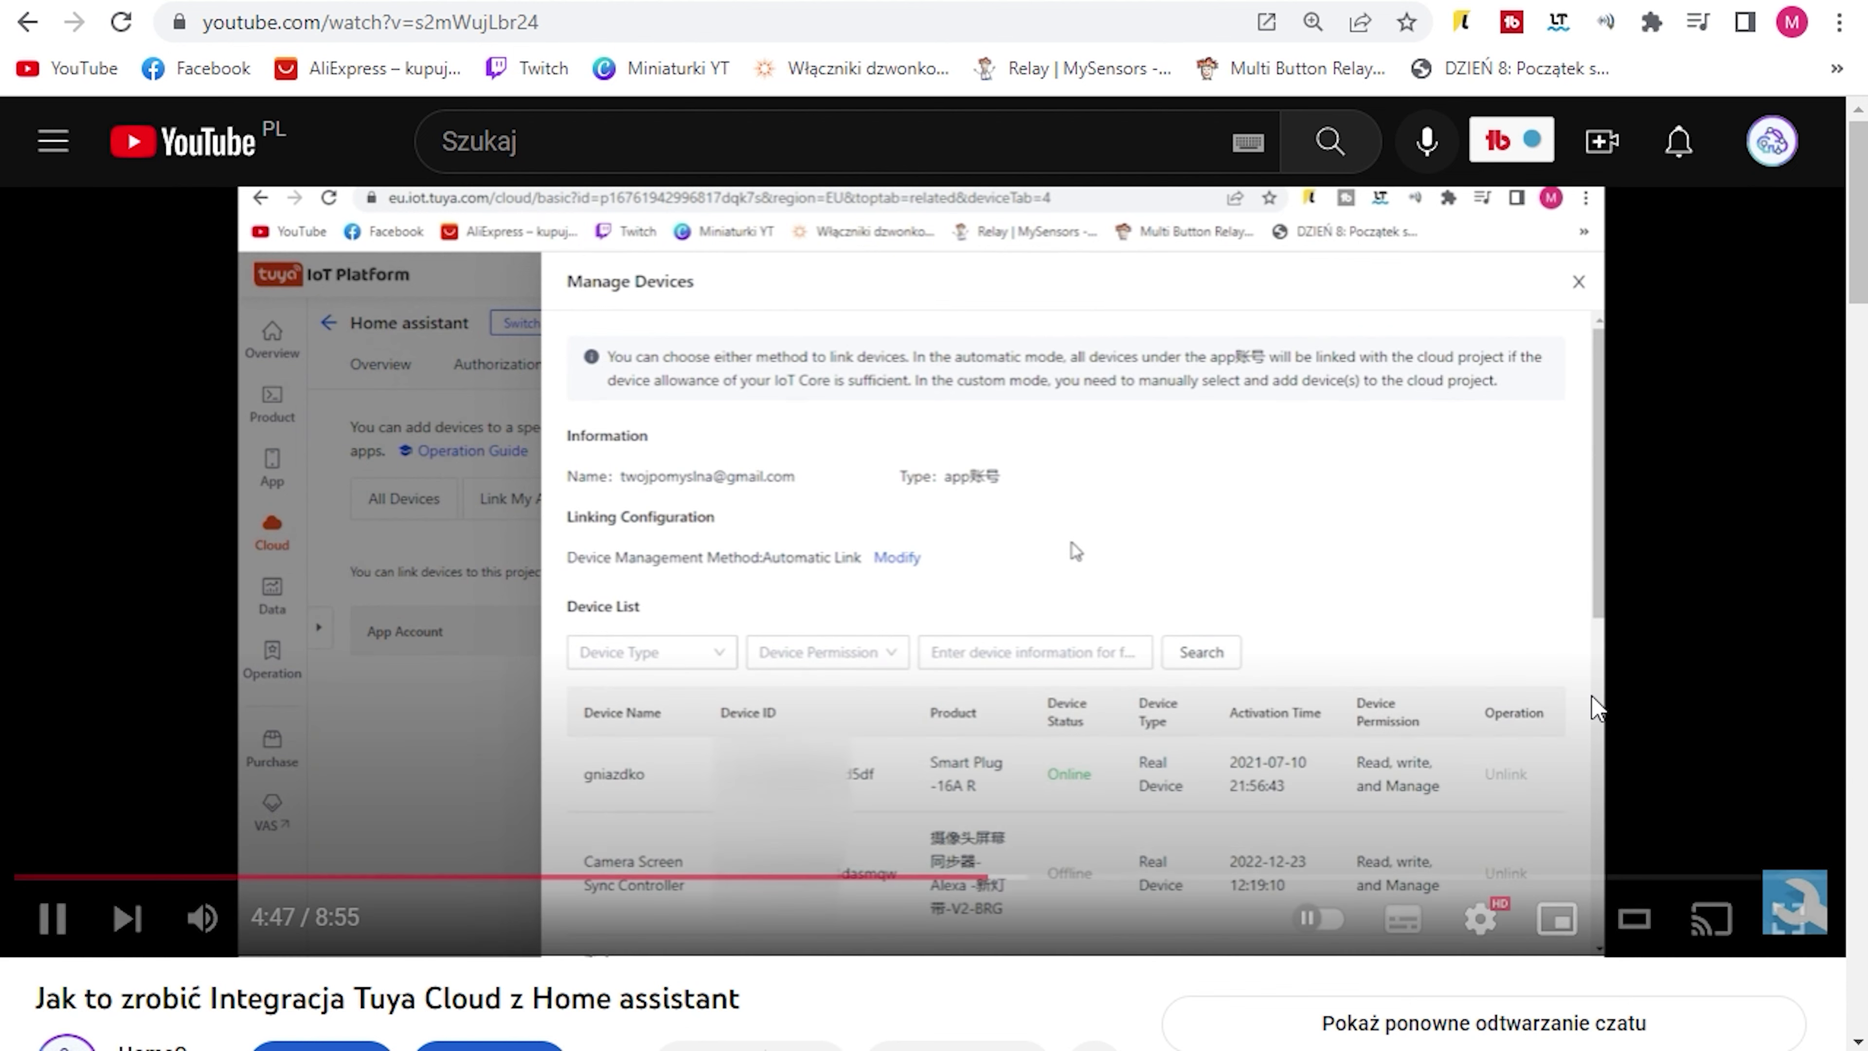
Step: Check the Device ID field in the Tuya Local form, and play the YouTube video "Local Tuya Integration - Home assistant Poradnik PL"
{"action": "key", "text": "ctrl+Tab"}
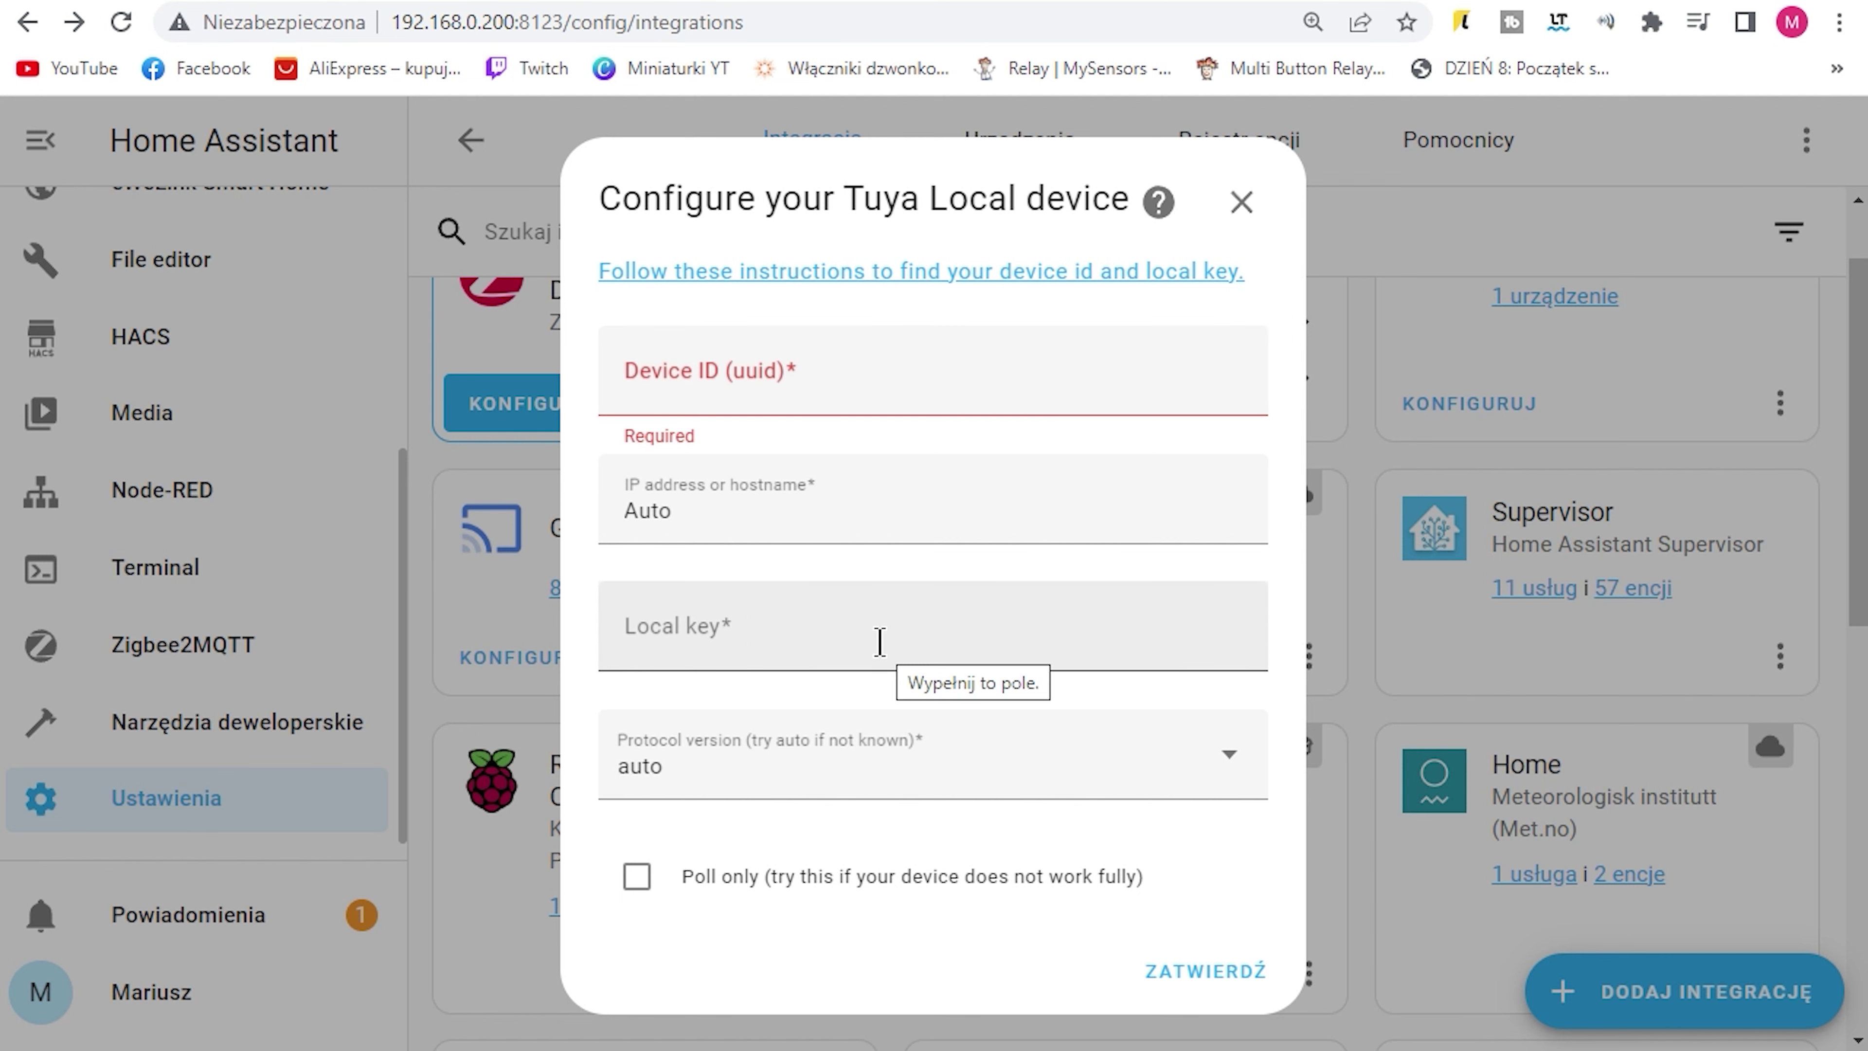
{"action": "left_click", "coordinate": [627, 379]}
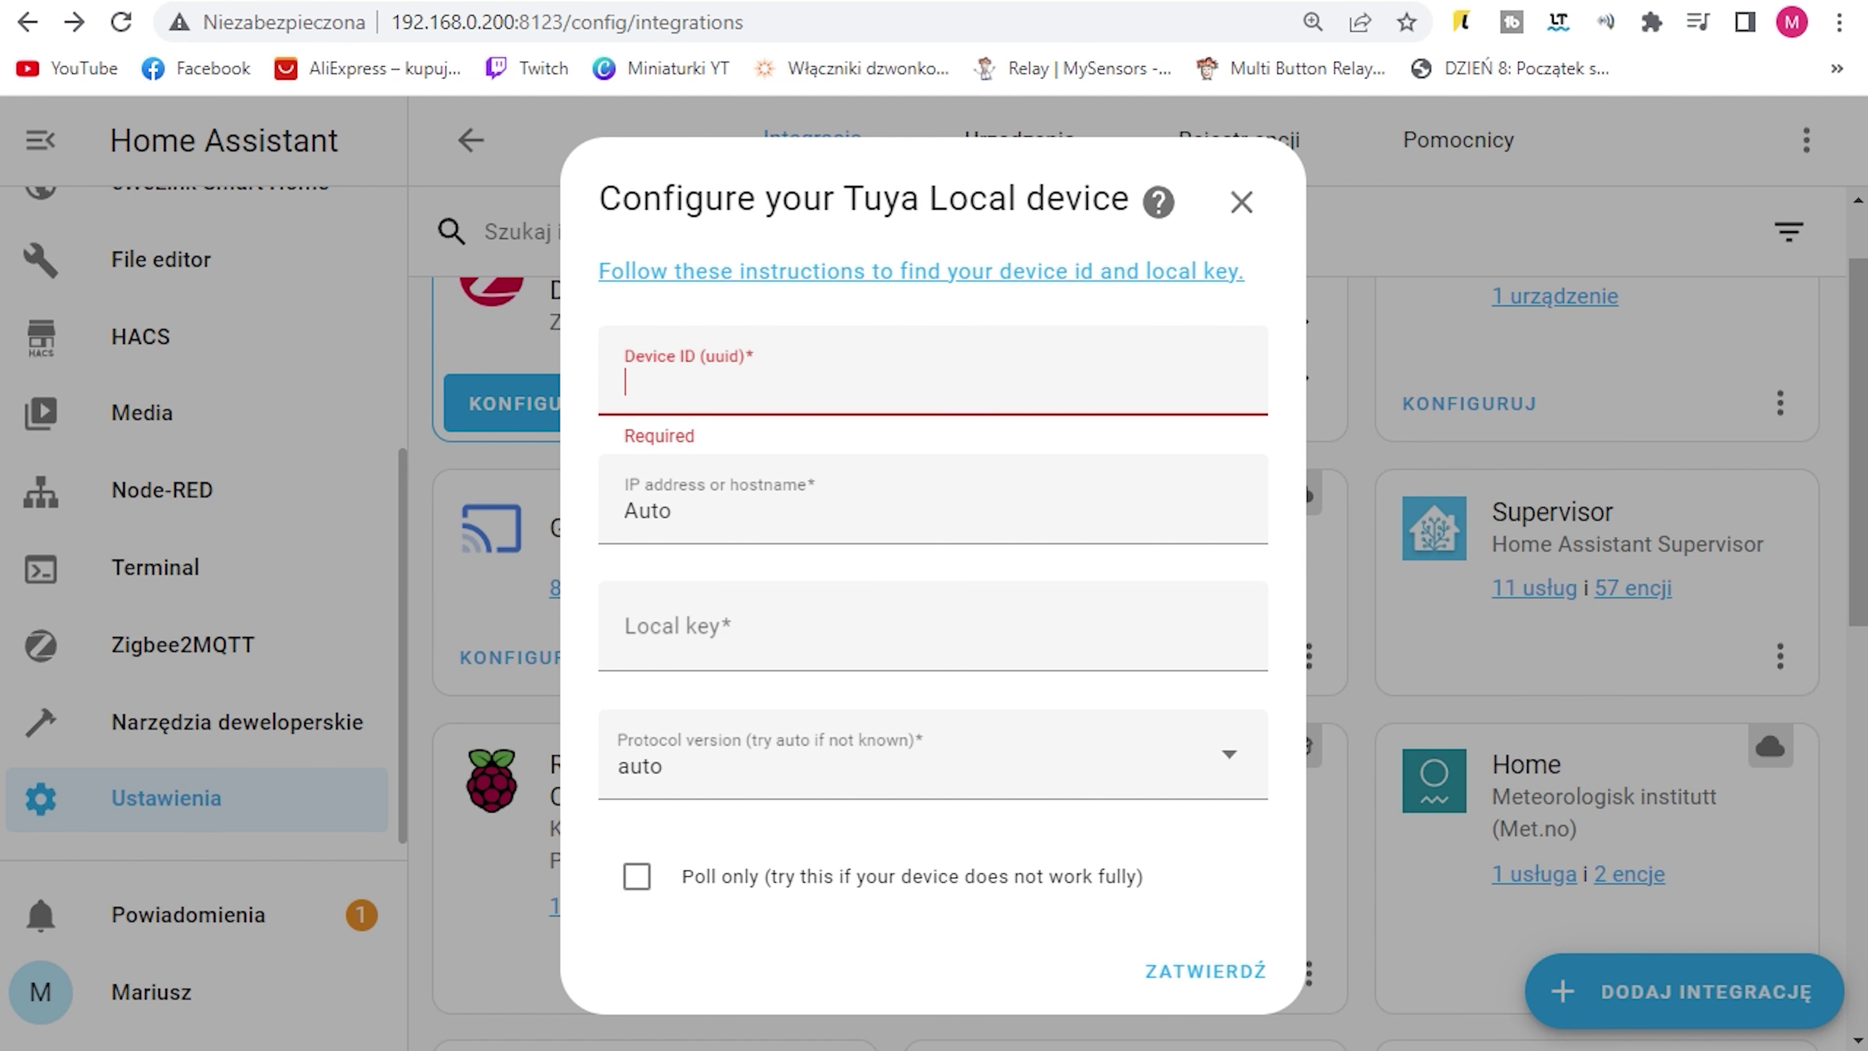
{"action": "key", "text": "ctrl+Tab"}
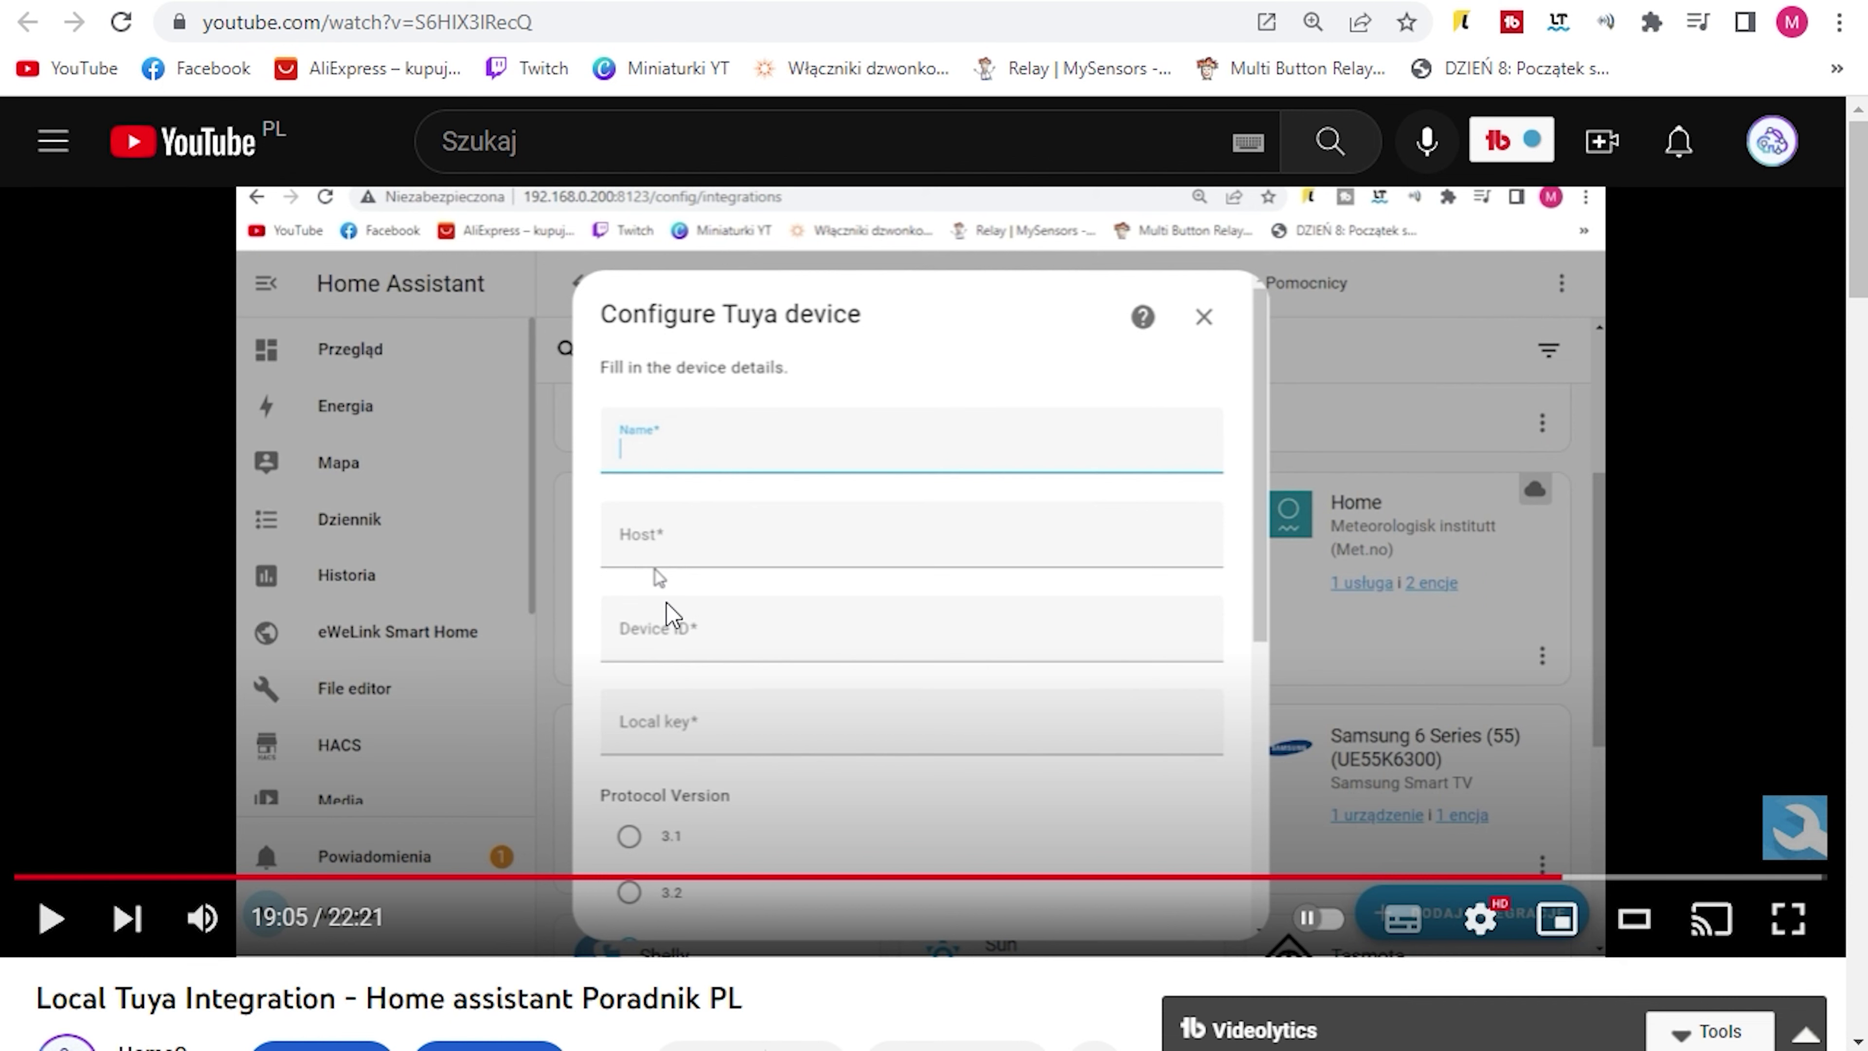
{"action": "left_click", "coordinate": [684, 629]}
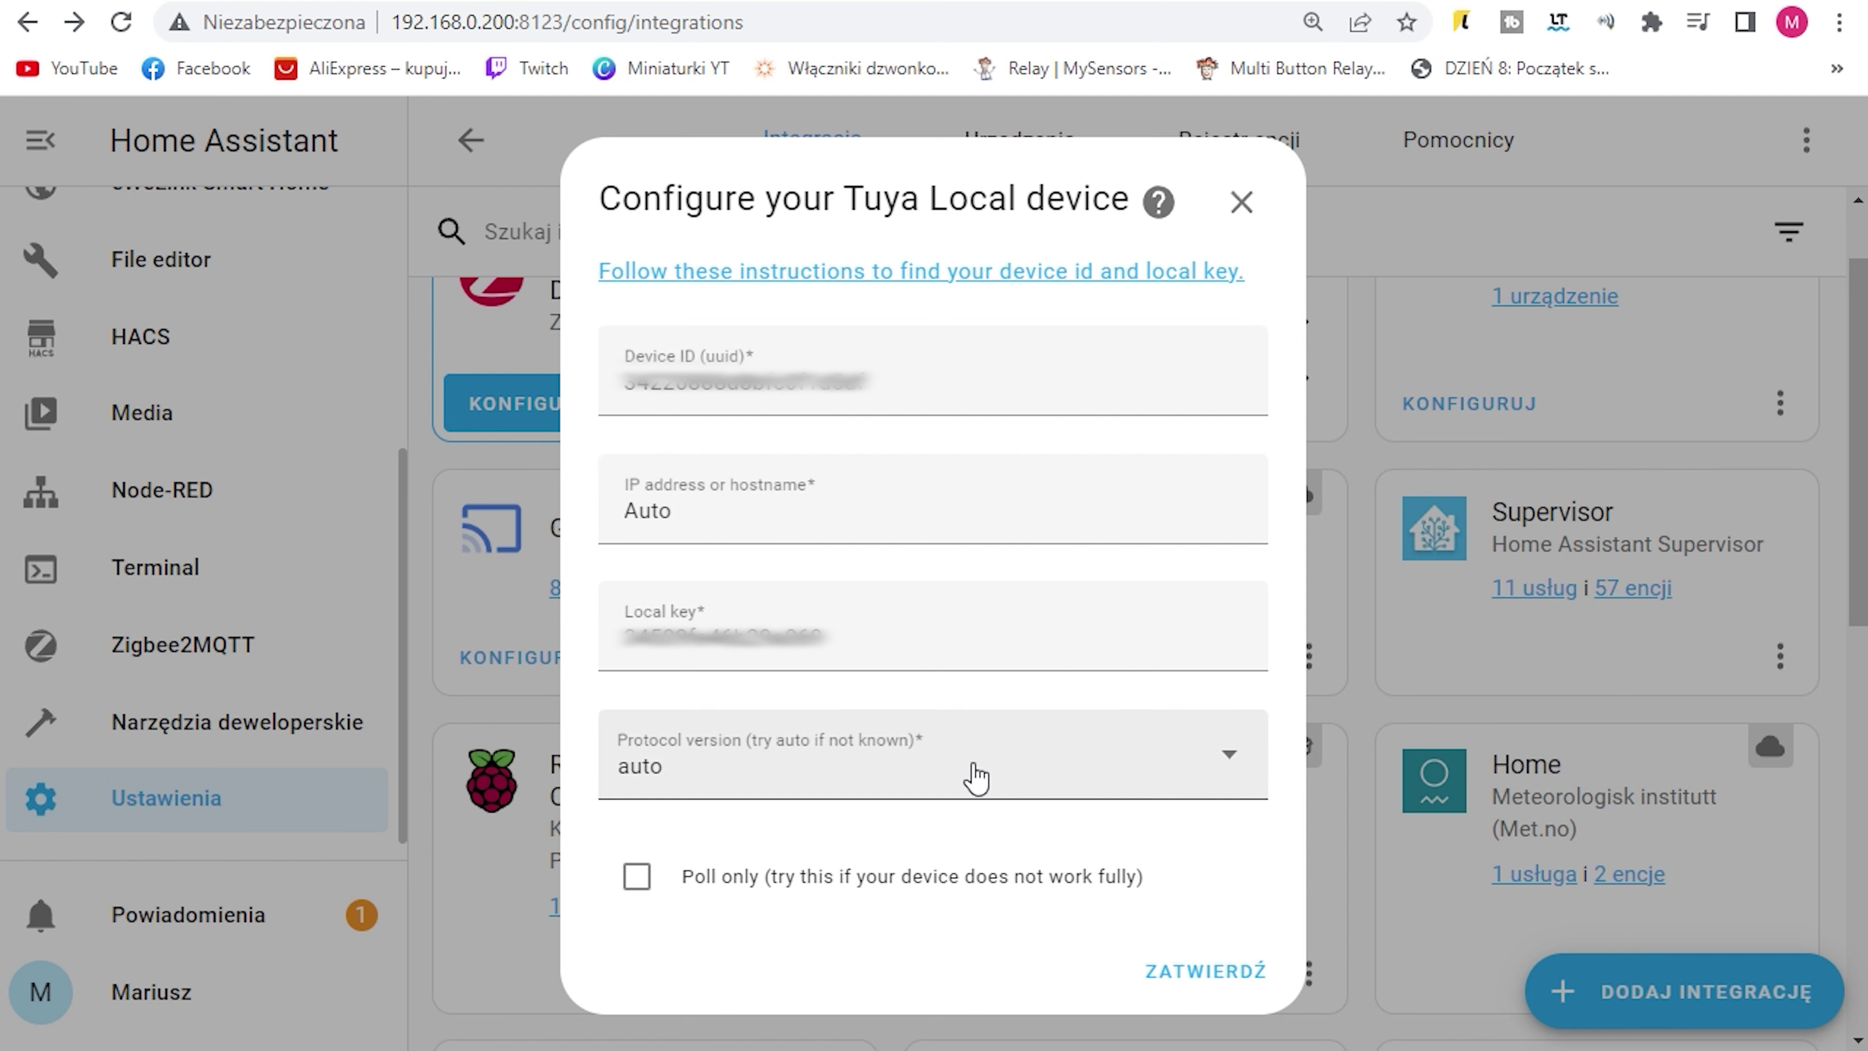
Step: Try to submit the Tuya Local device details with the protocol version set to auto
{"action": "left_click", "coordinate": [976, 778]}
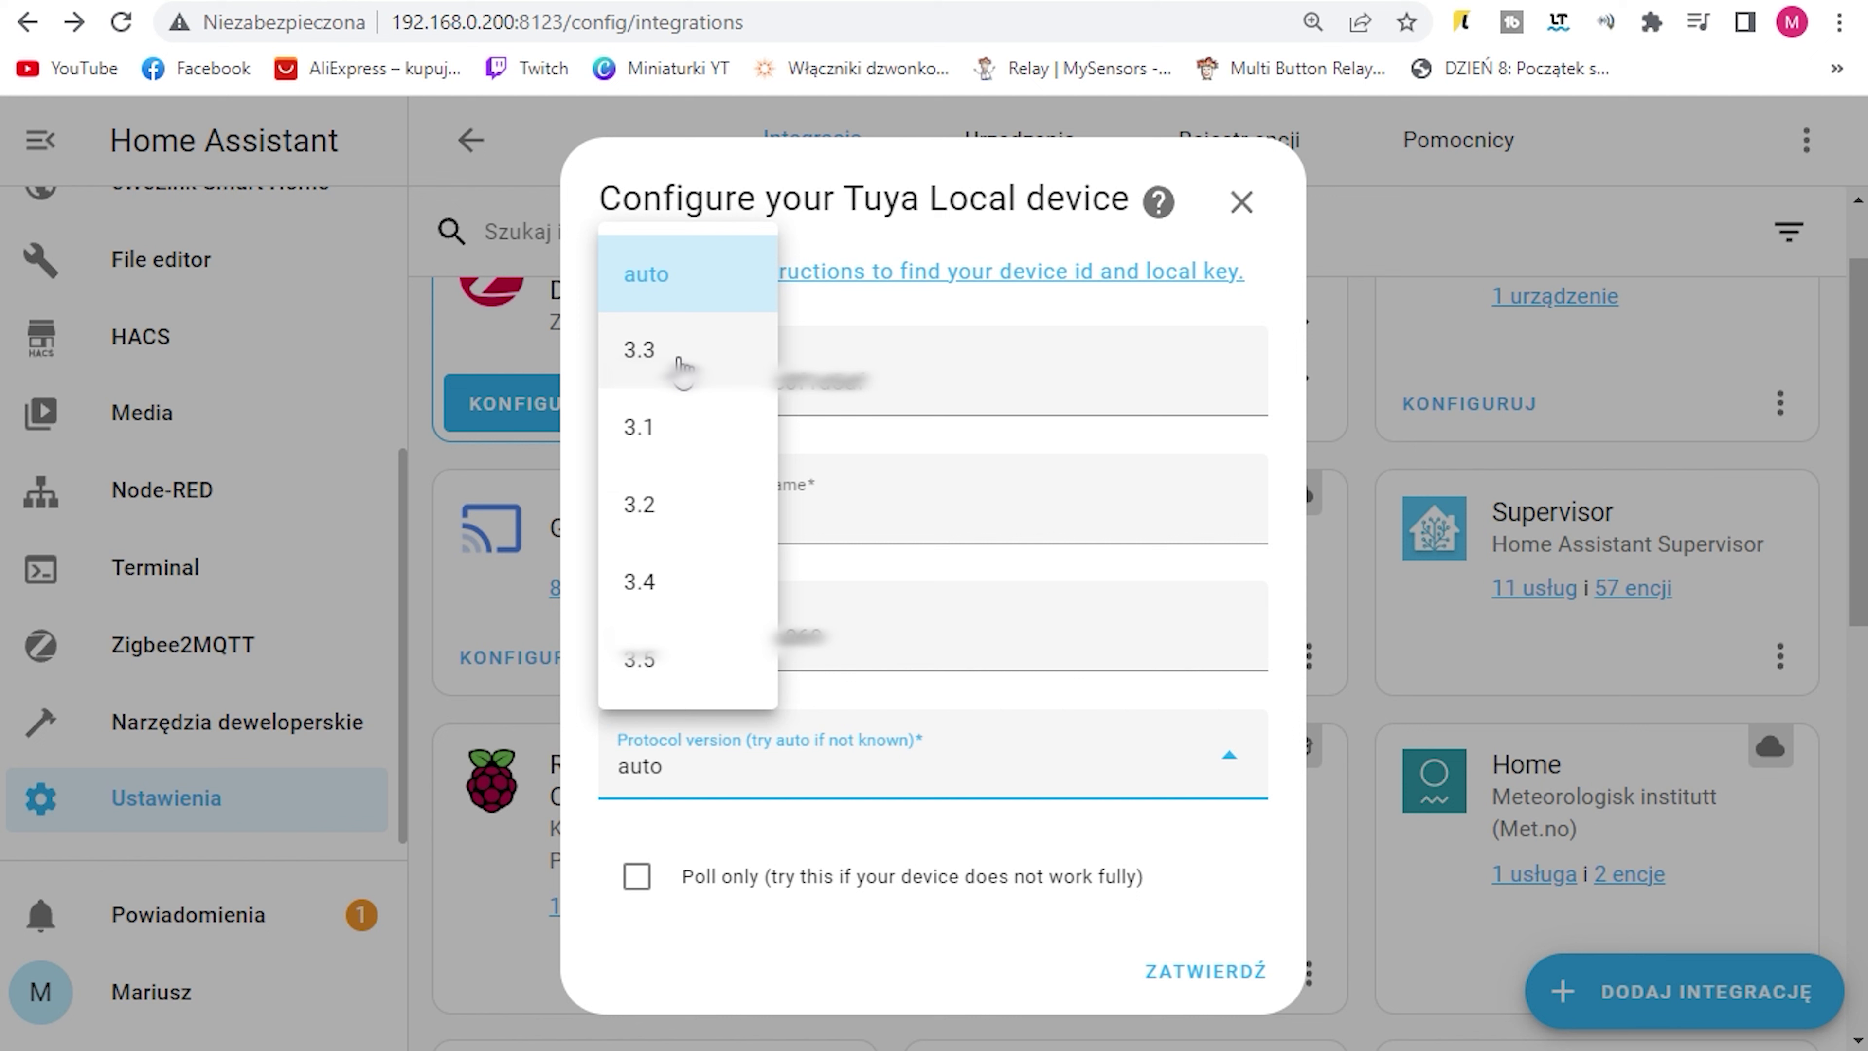
{"action": "left_click", "coordinate": [667, 290]}
{"action": "left_click", "coordinate": [699, 959]}
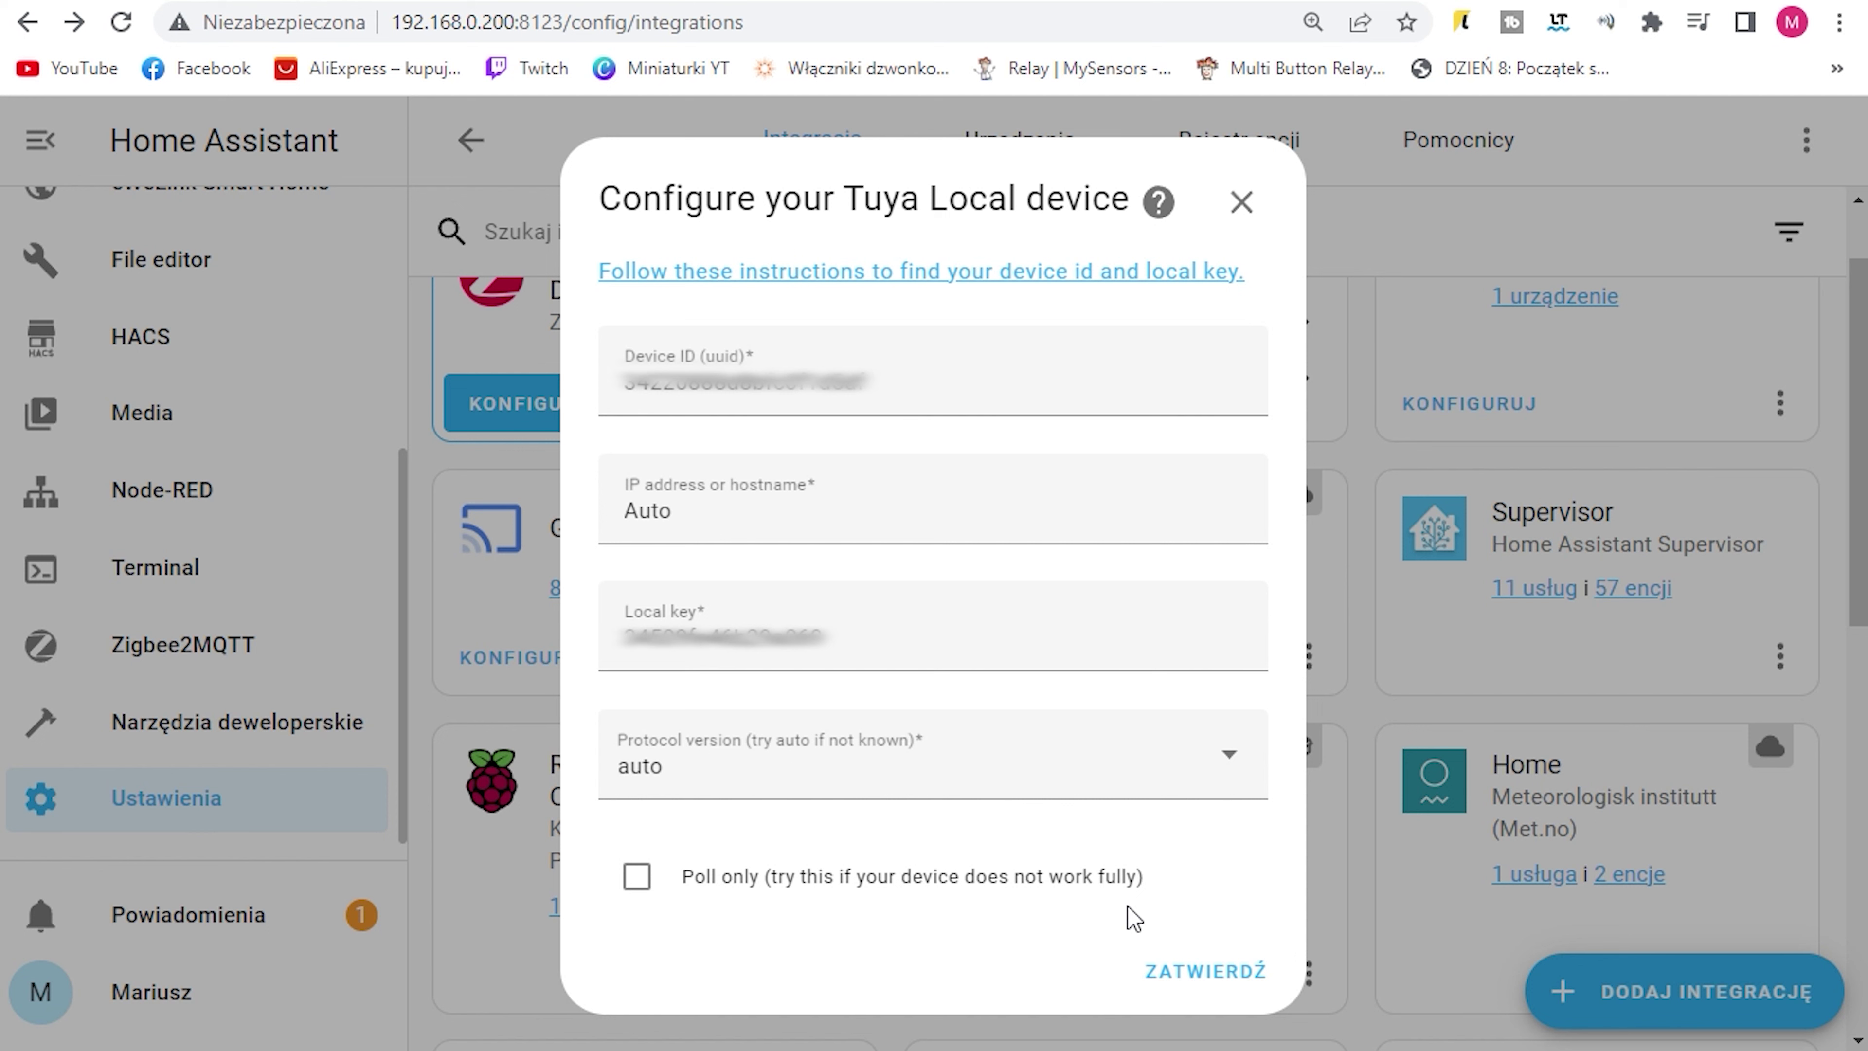
{"action": "left_click", "coordinate": [1201, 1005]}
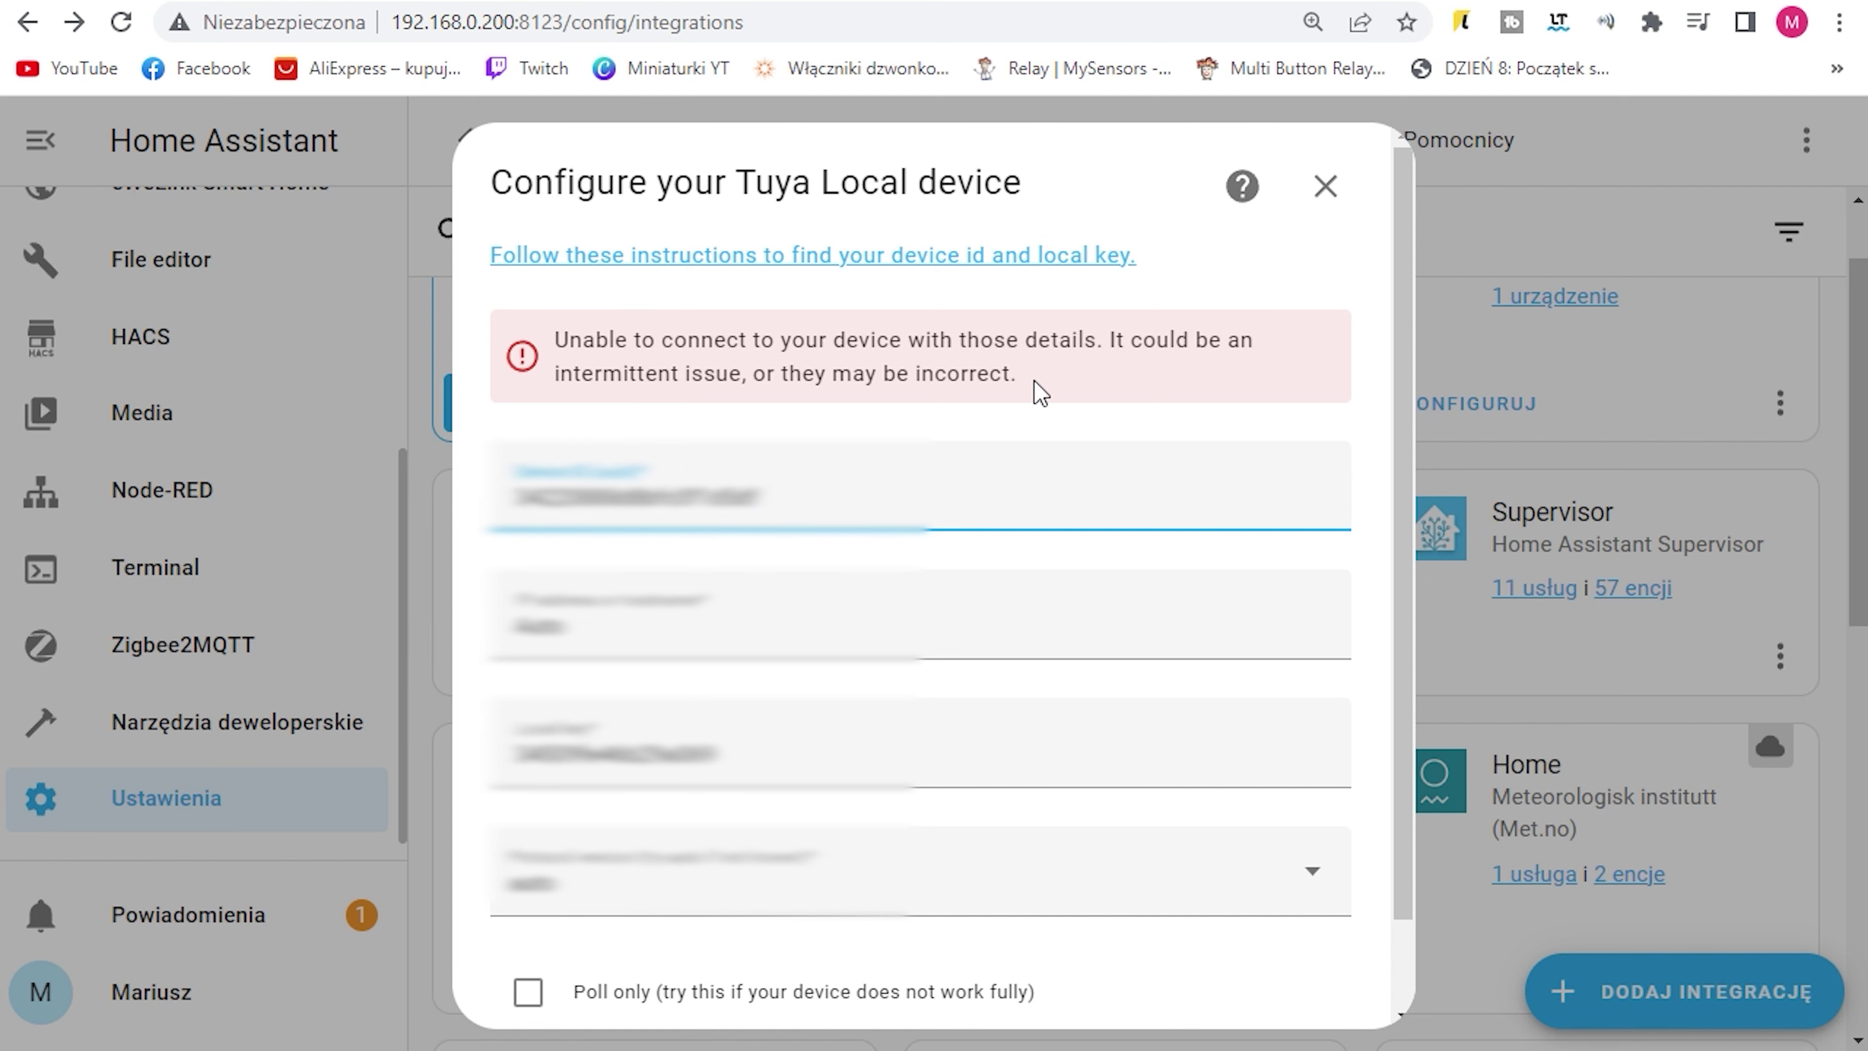
Step: Try to submit the device details with Poll only enabled, and turn that option off again
{"action": "scroll", "coordinate": [1041, 393], "scroll_direction": "down", "scroll_amount": 2}
{"action": "left_click", "coordinate": [527, 892]}
{"action": "left_click", "coordinate": [527, 889]}
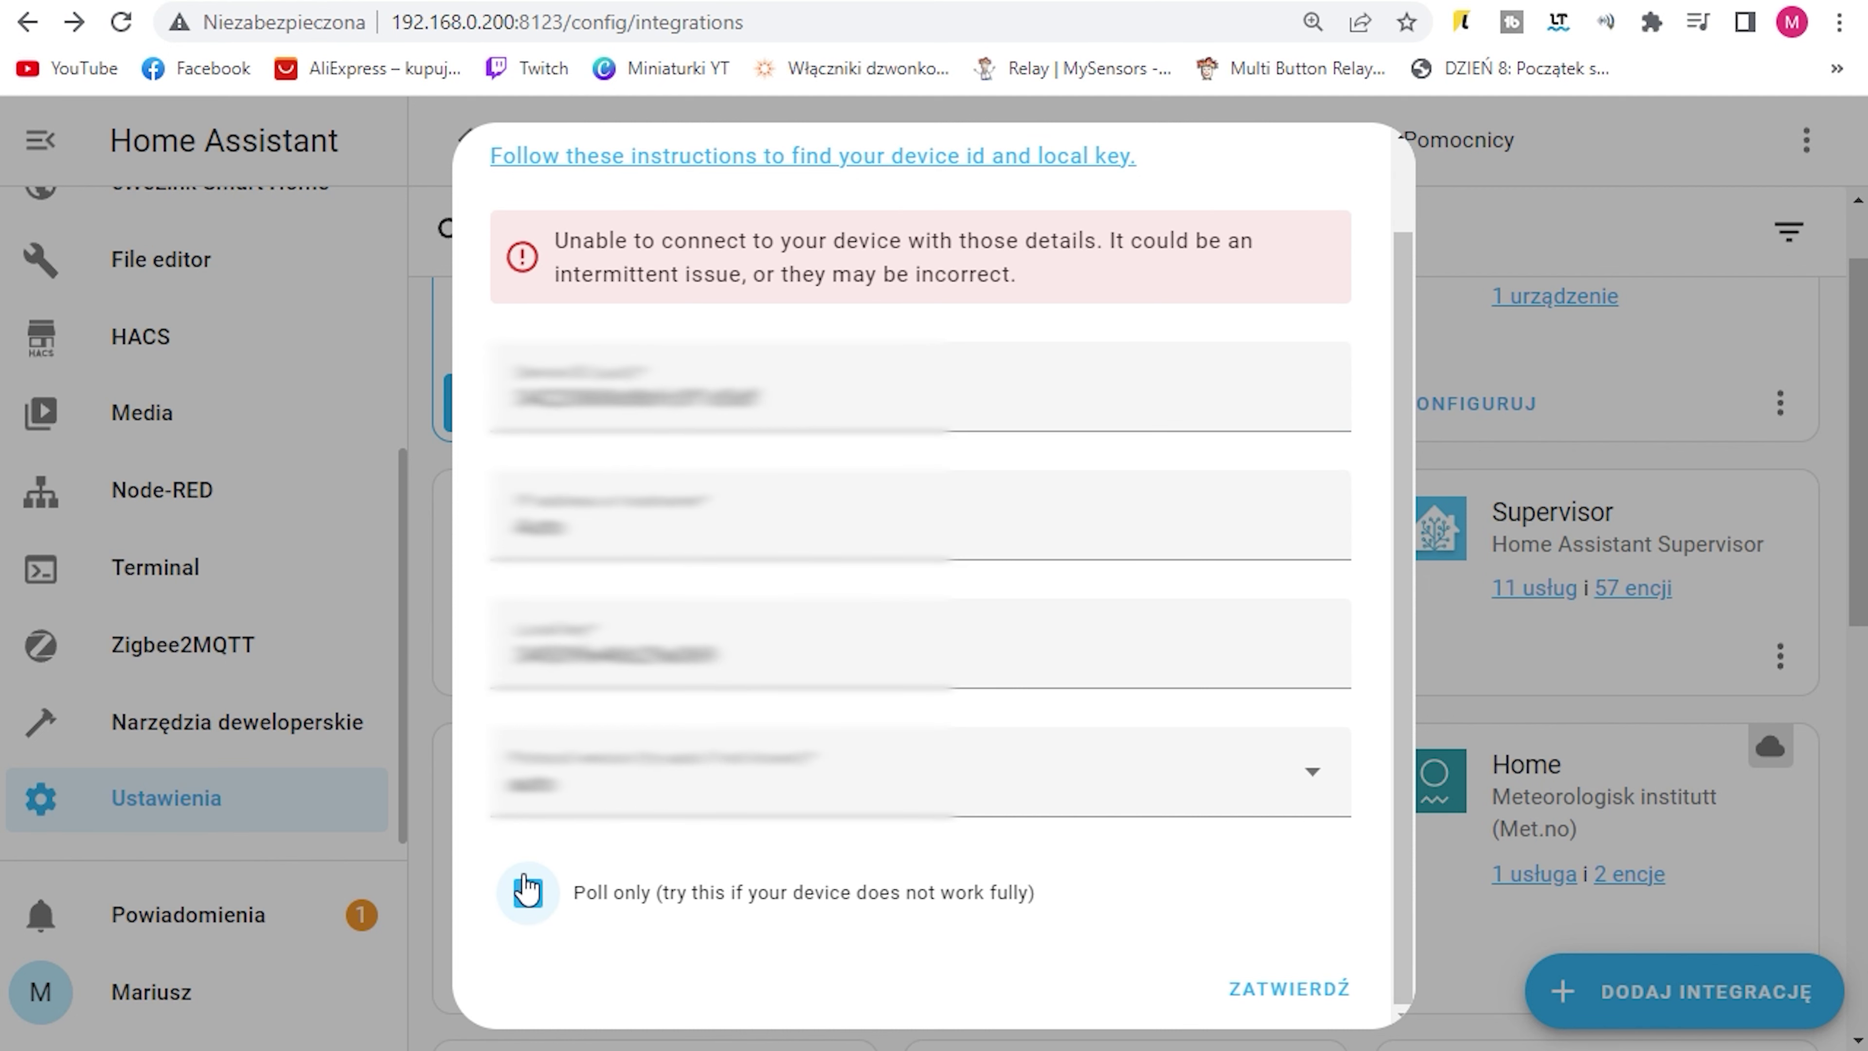
{"action": "left_click", "coordinate": [527, 889]}
{"action": "left_click", "coordinate": [1302, 994]}
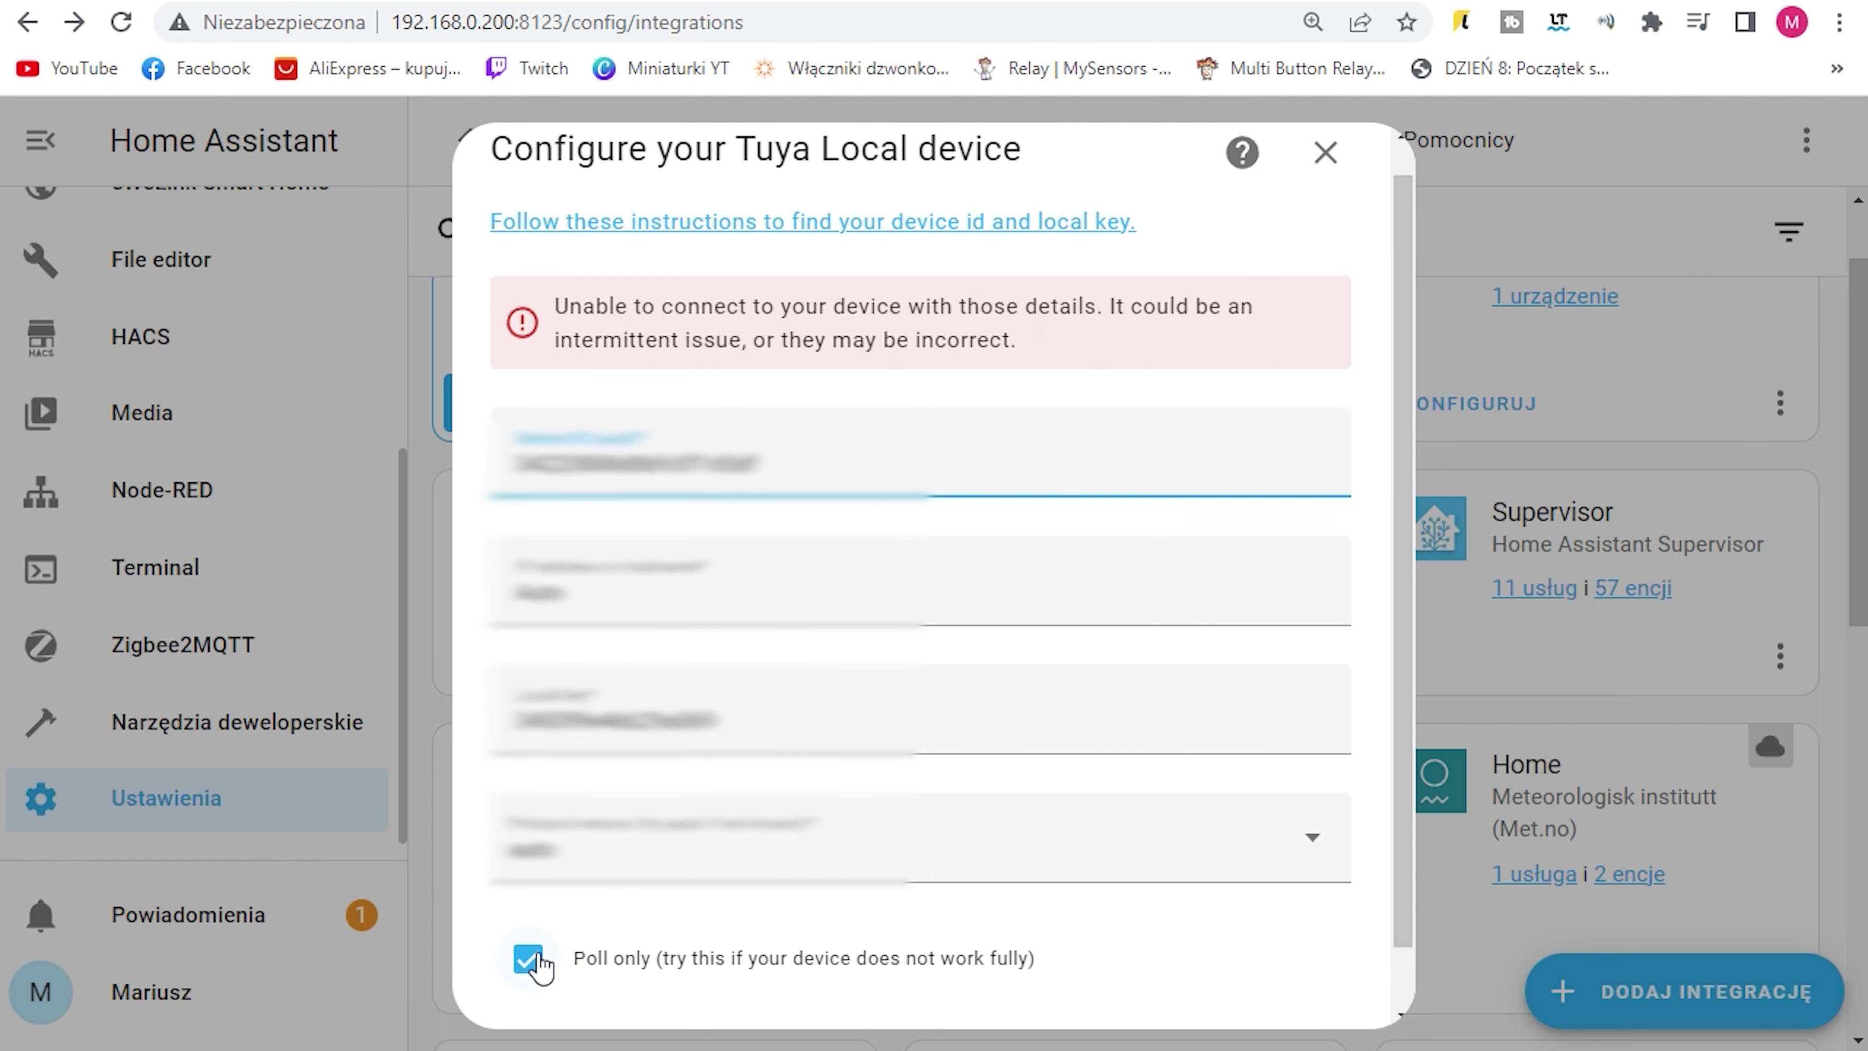
{"action": "left_click", "coordinate": [530, 960]}
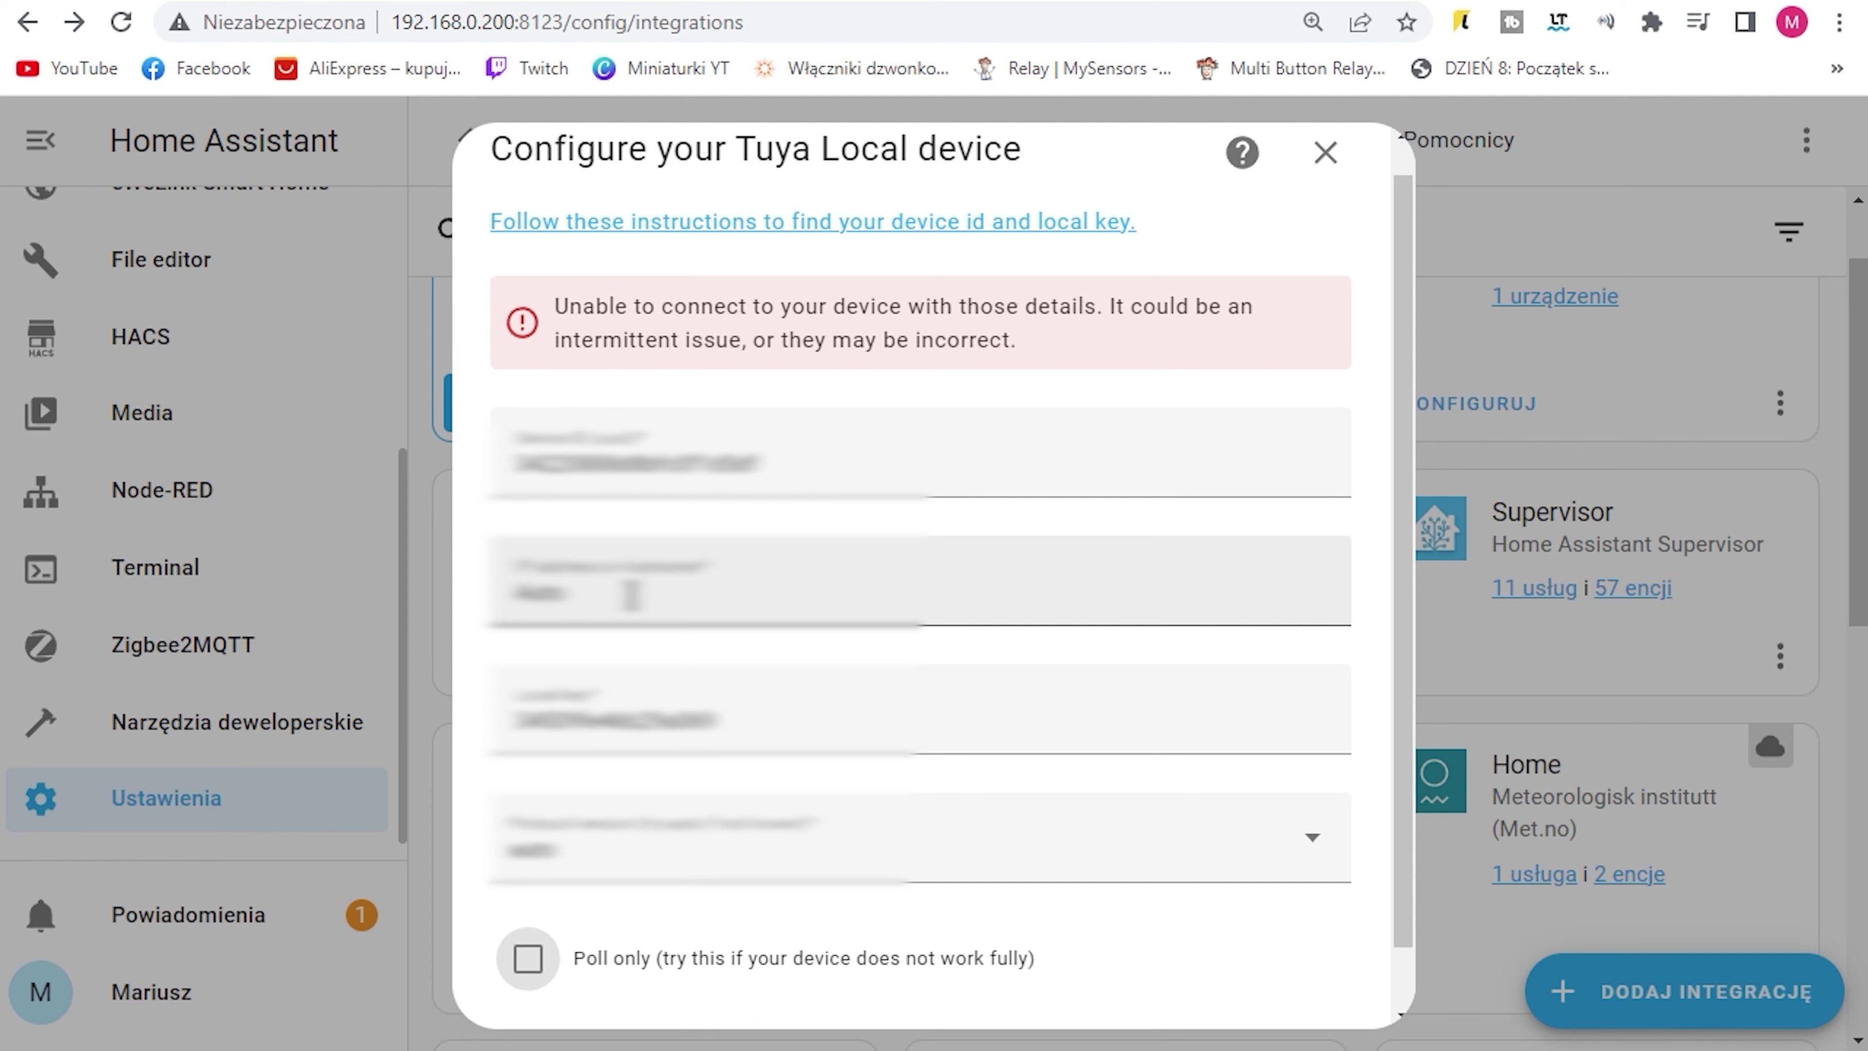
Step: Switch to the "Local Tuya Integration - Home assistant Poradnik PL" video on YouTube and resume playing it
{"action": "key", "text": "ctrl+Tab"}
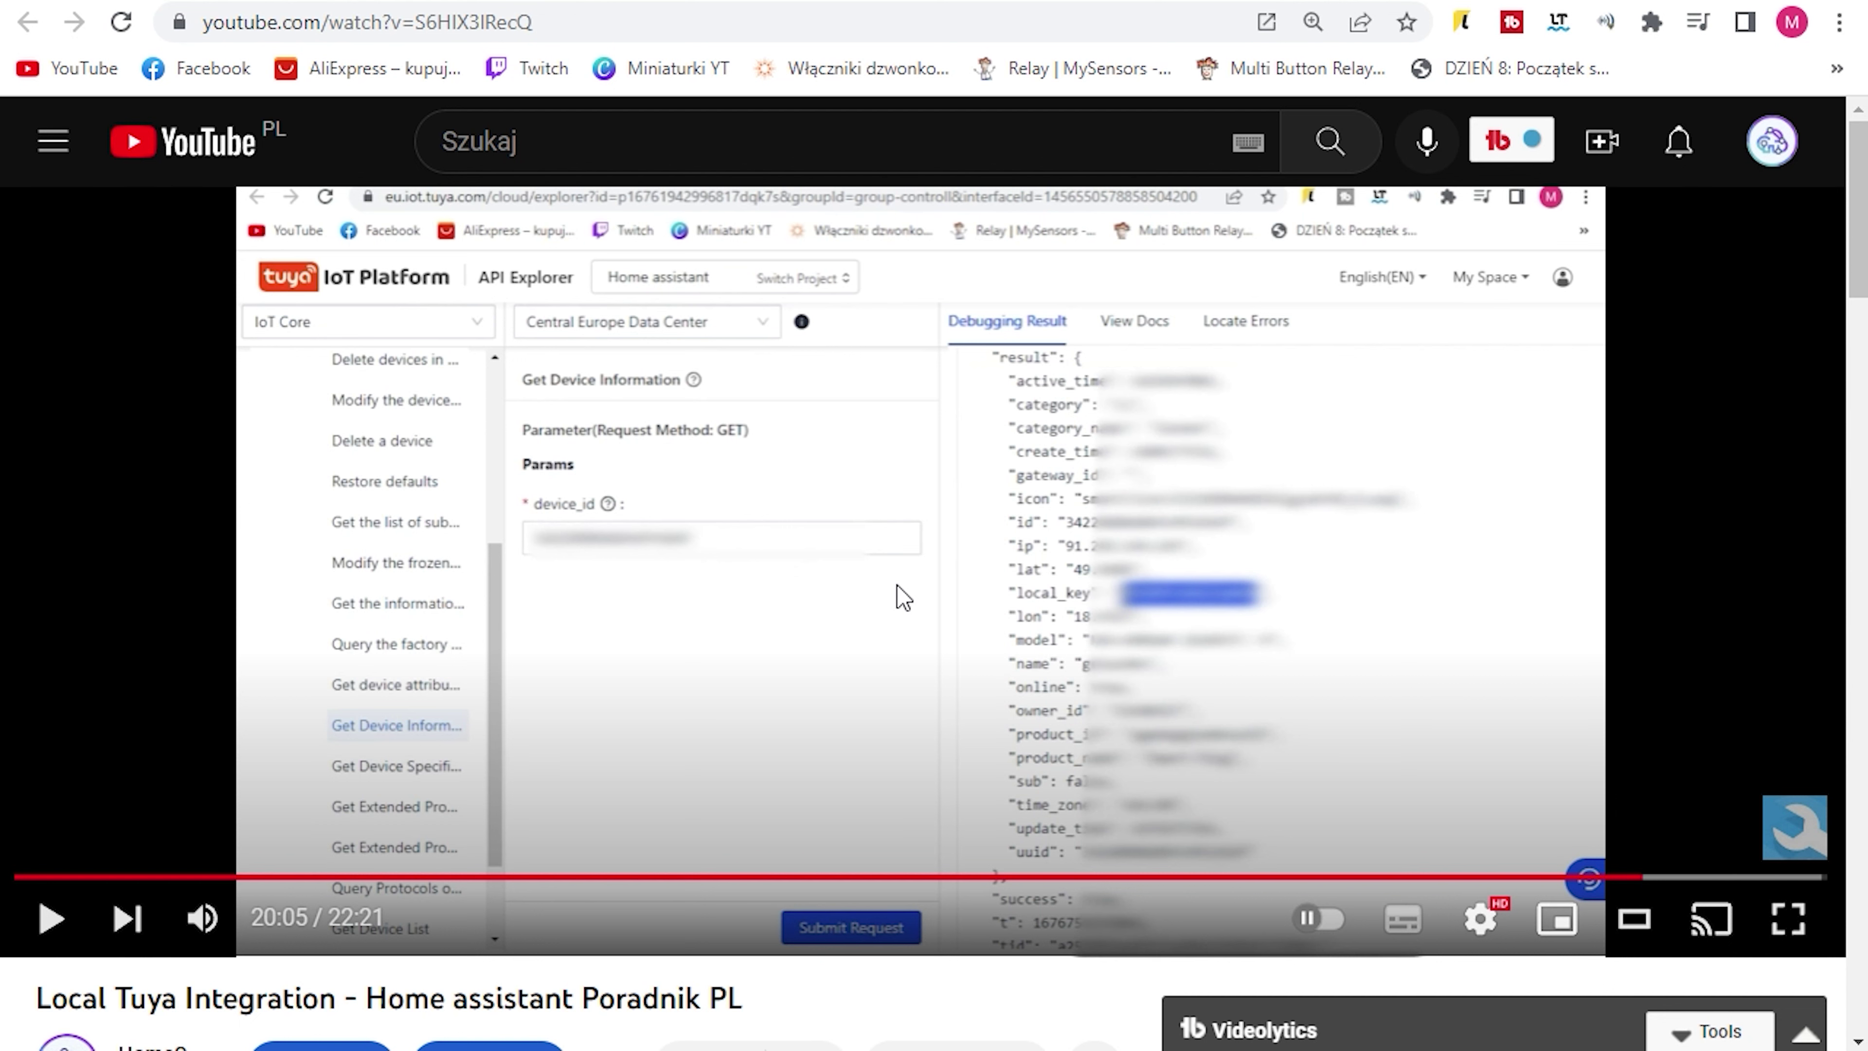
{"action": "left_click", "coordinate": [51, 918]}
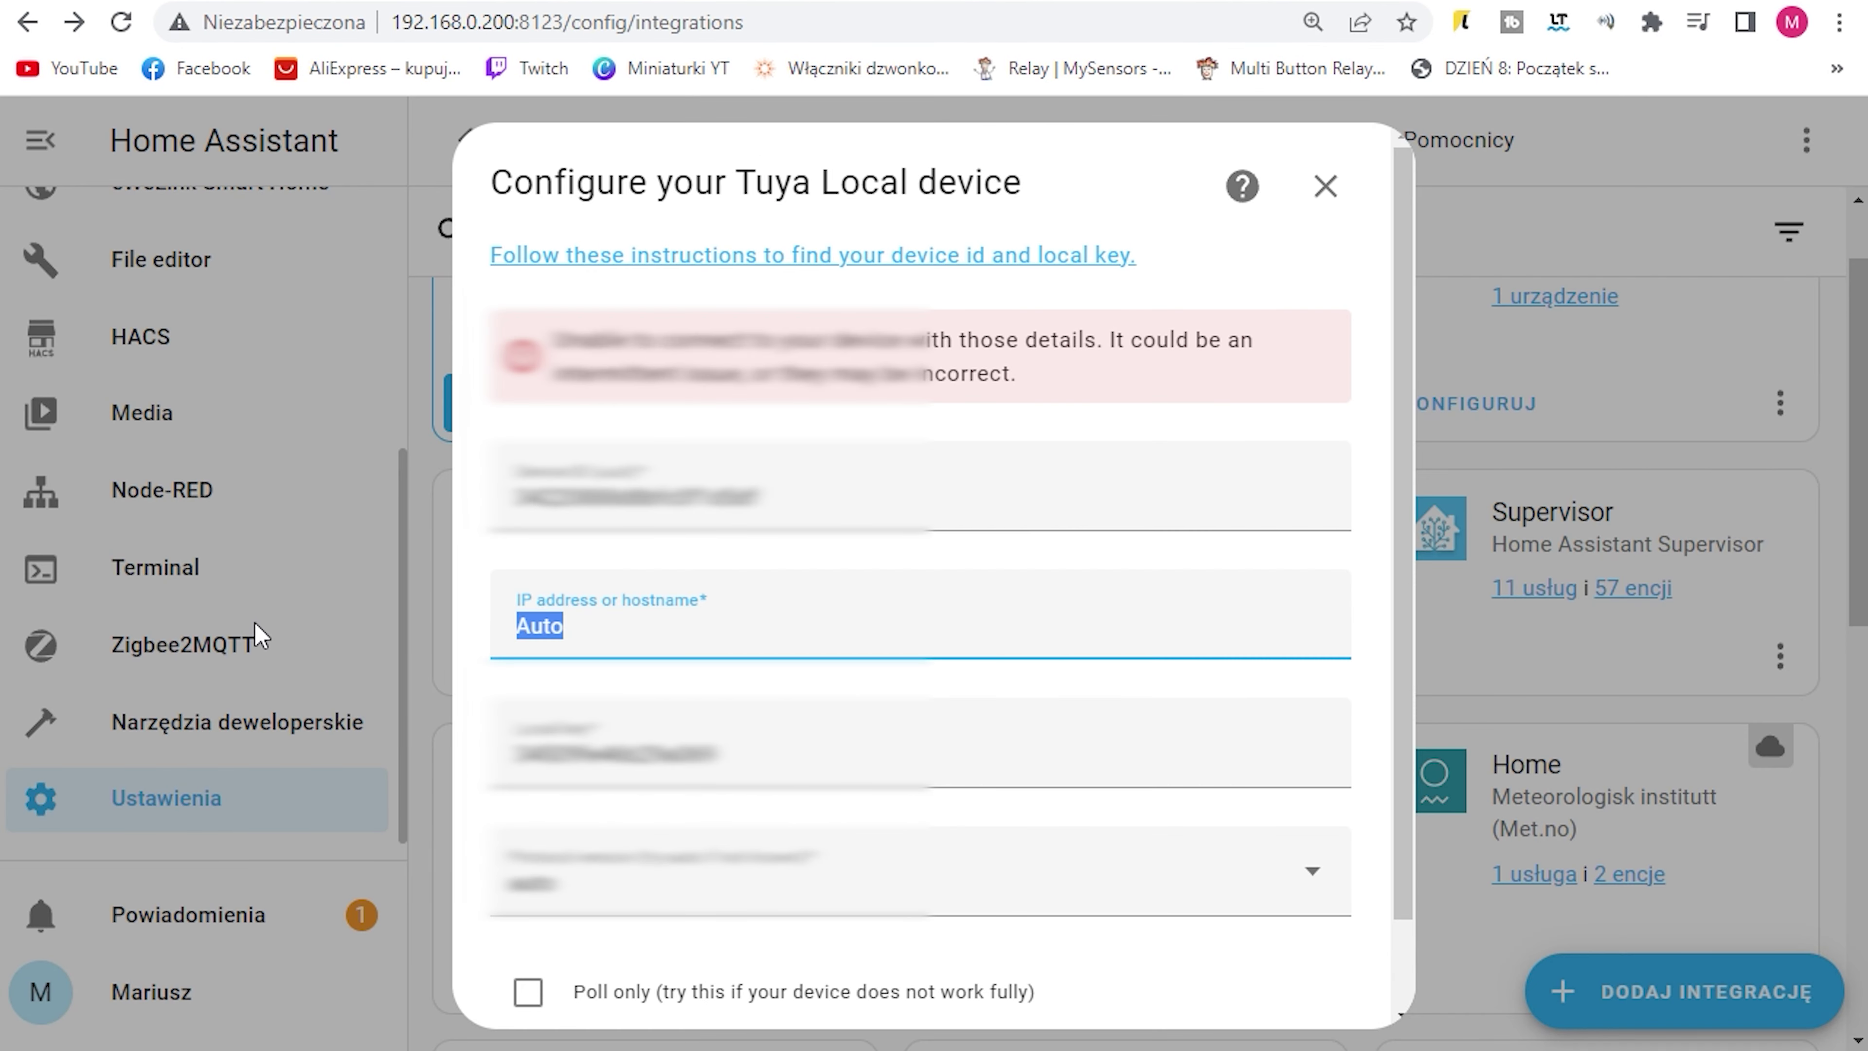
Step: Set the device's IP address to 192.168.0.120, submit the details and accept smartplugv2 as the device type
{"action": "type", "text": "192.168.0"}
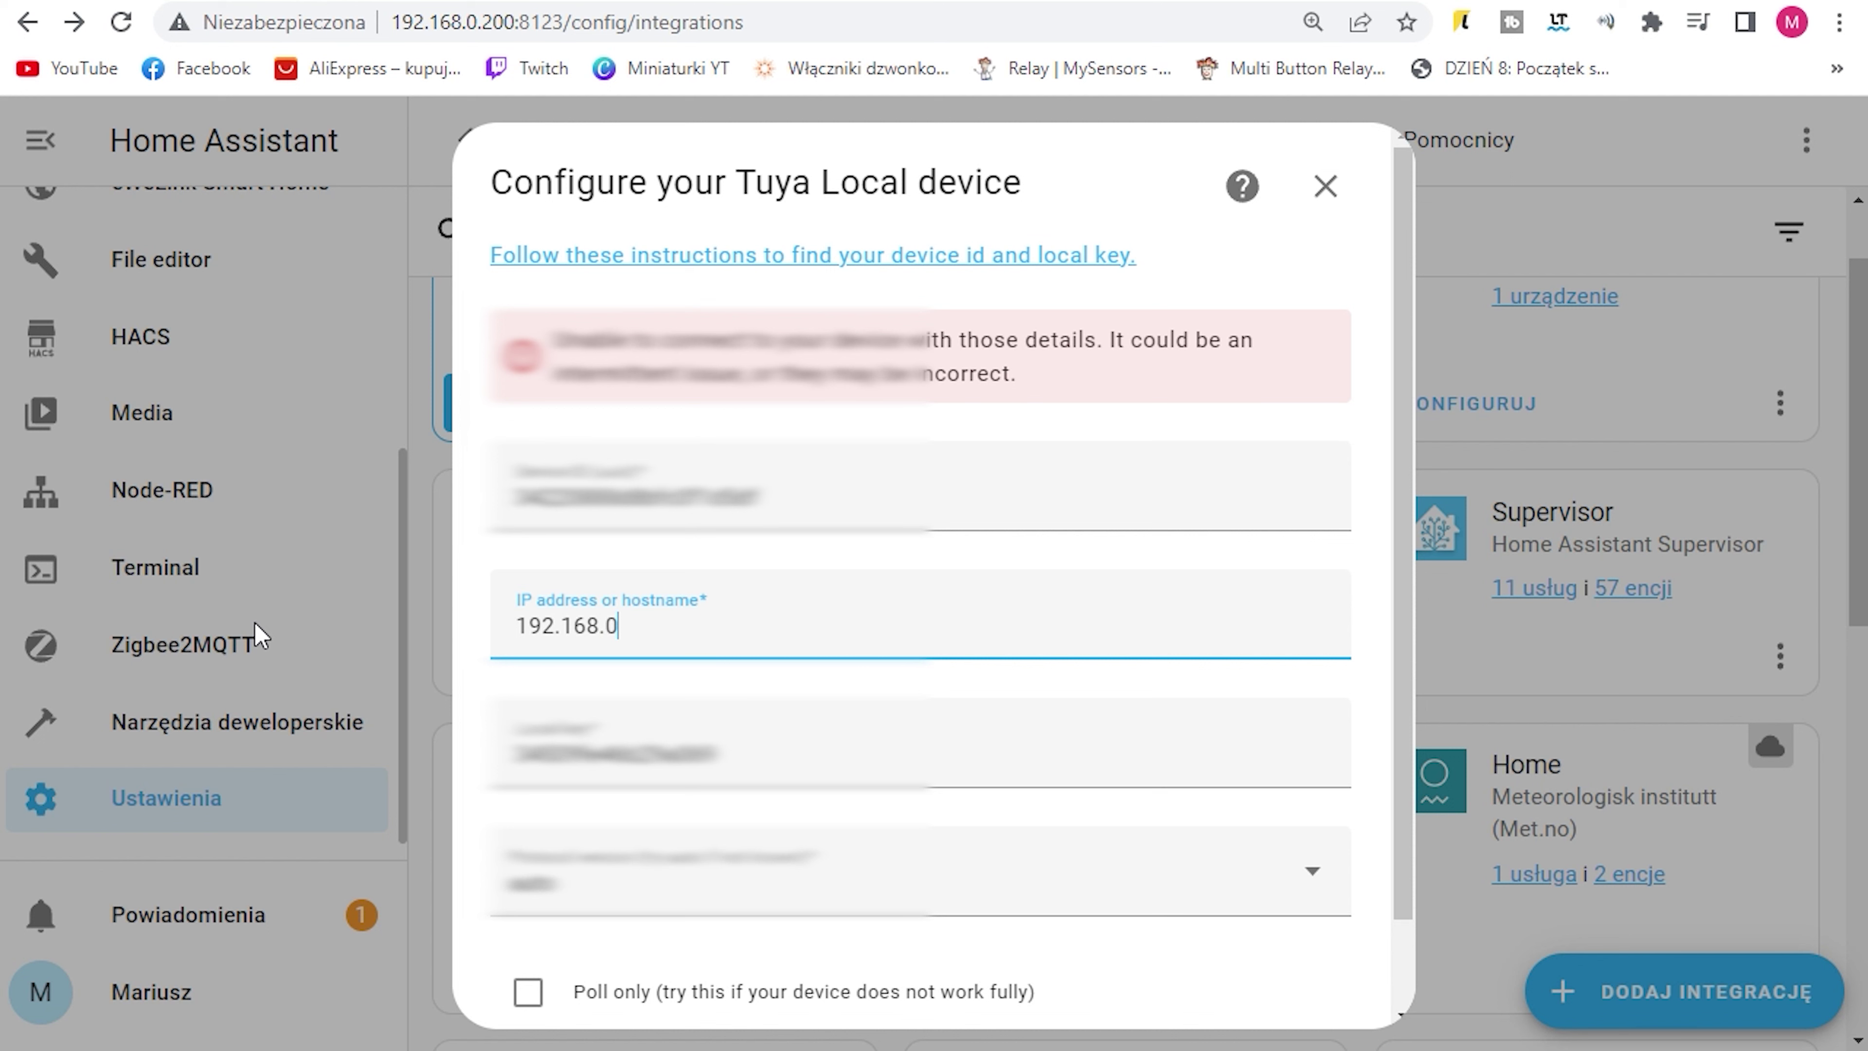
{"action": "type", "text": ".120"}
{"action": "scroll", "coordinate": [1293, 984], "scroll_direction": "down", "scroll_amount": 2}
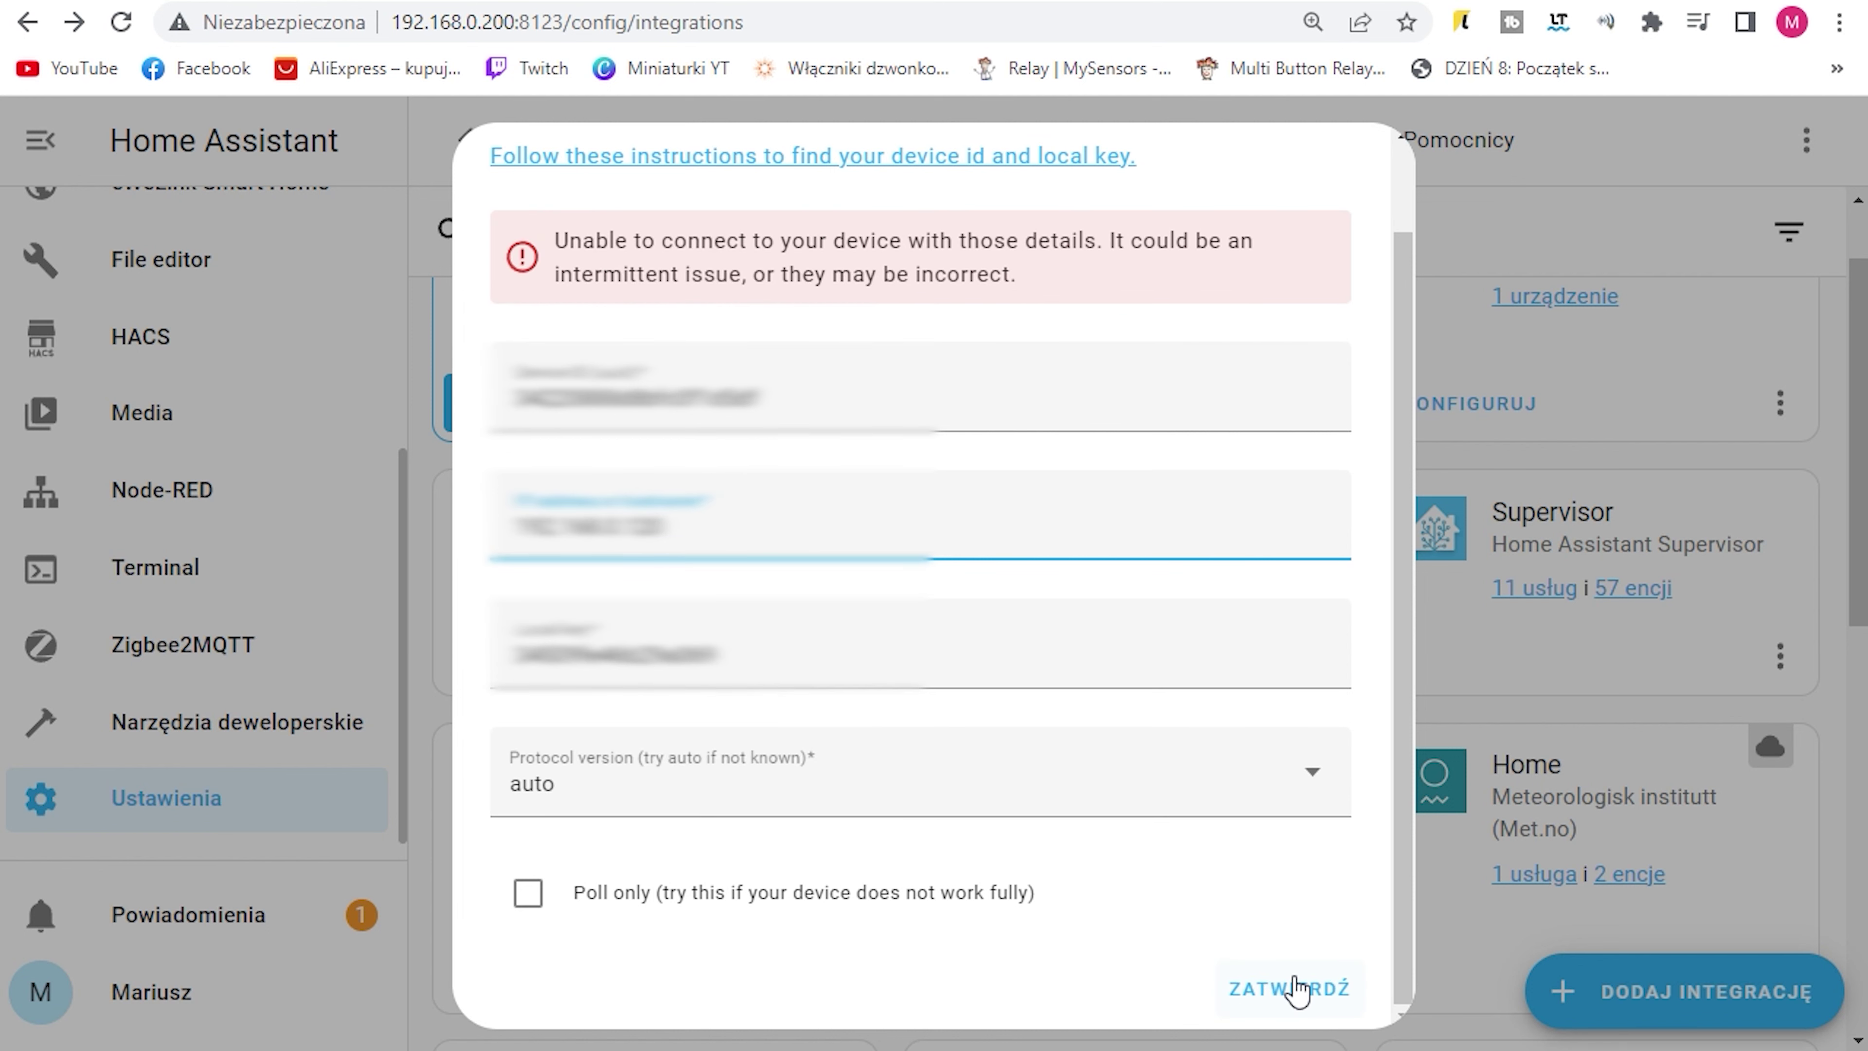
{"action": "left_click", "coordinate": [1296, 988]}
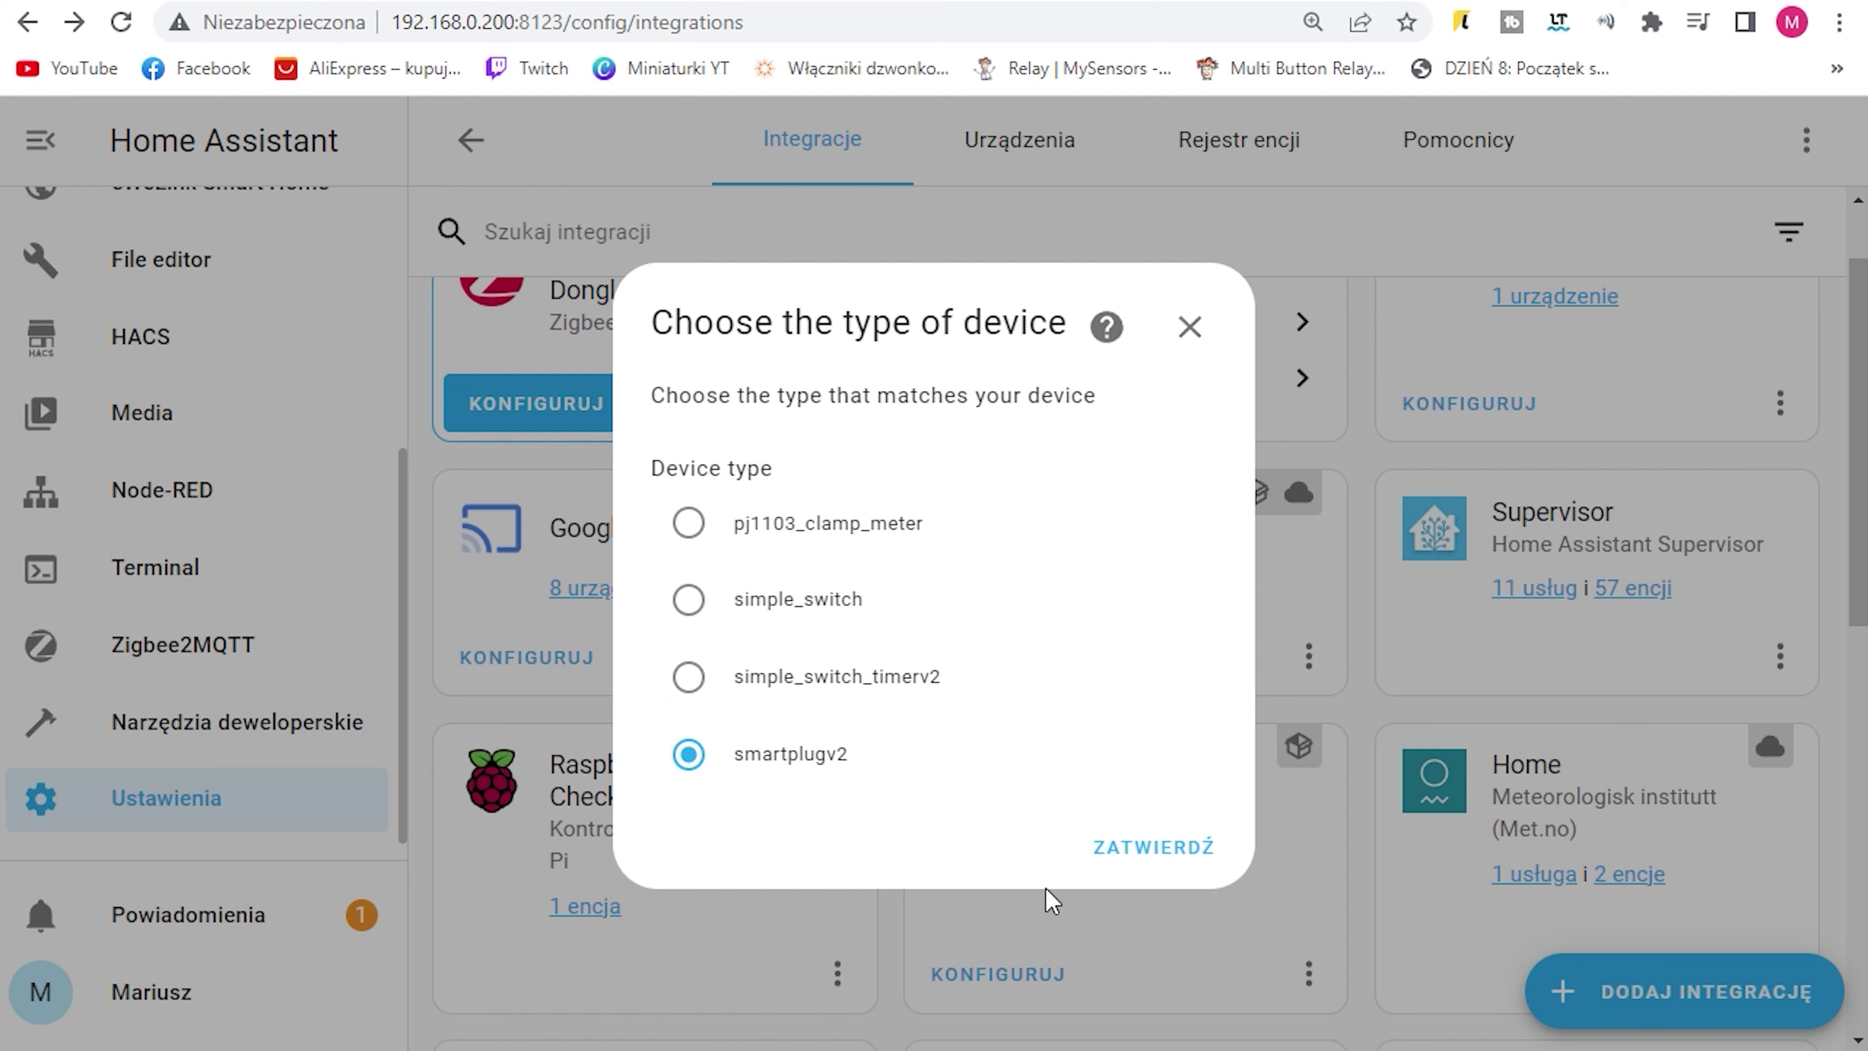
{"action": "left_click", "coordinate": [1153, 869]}
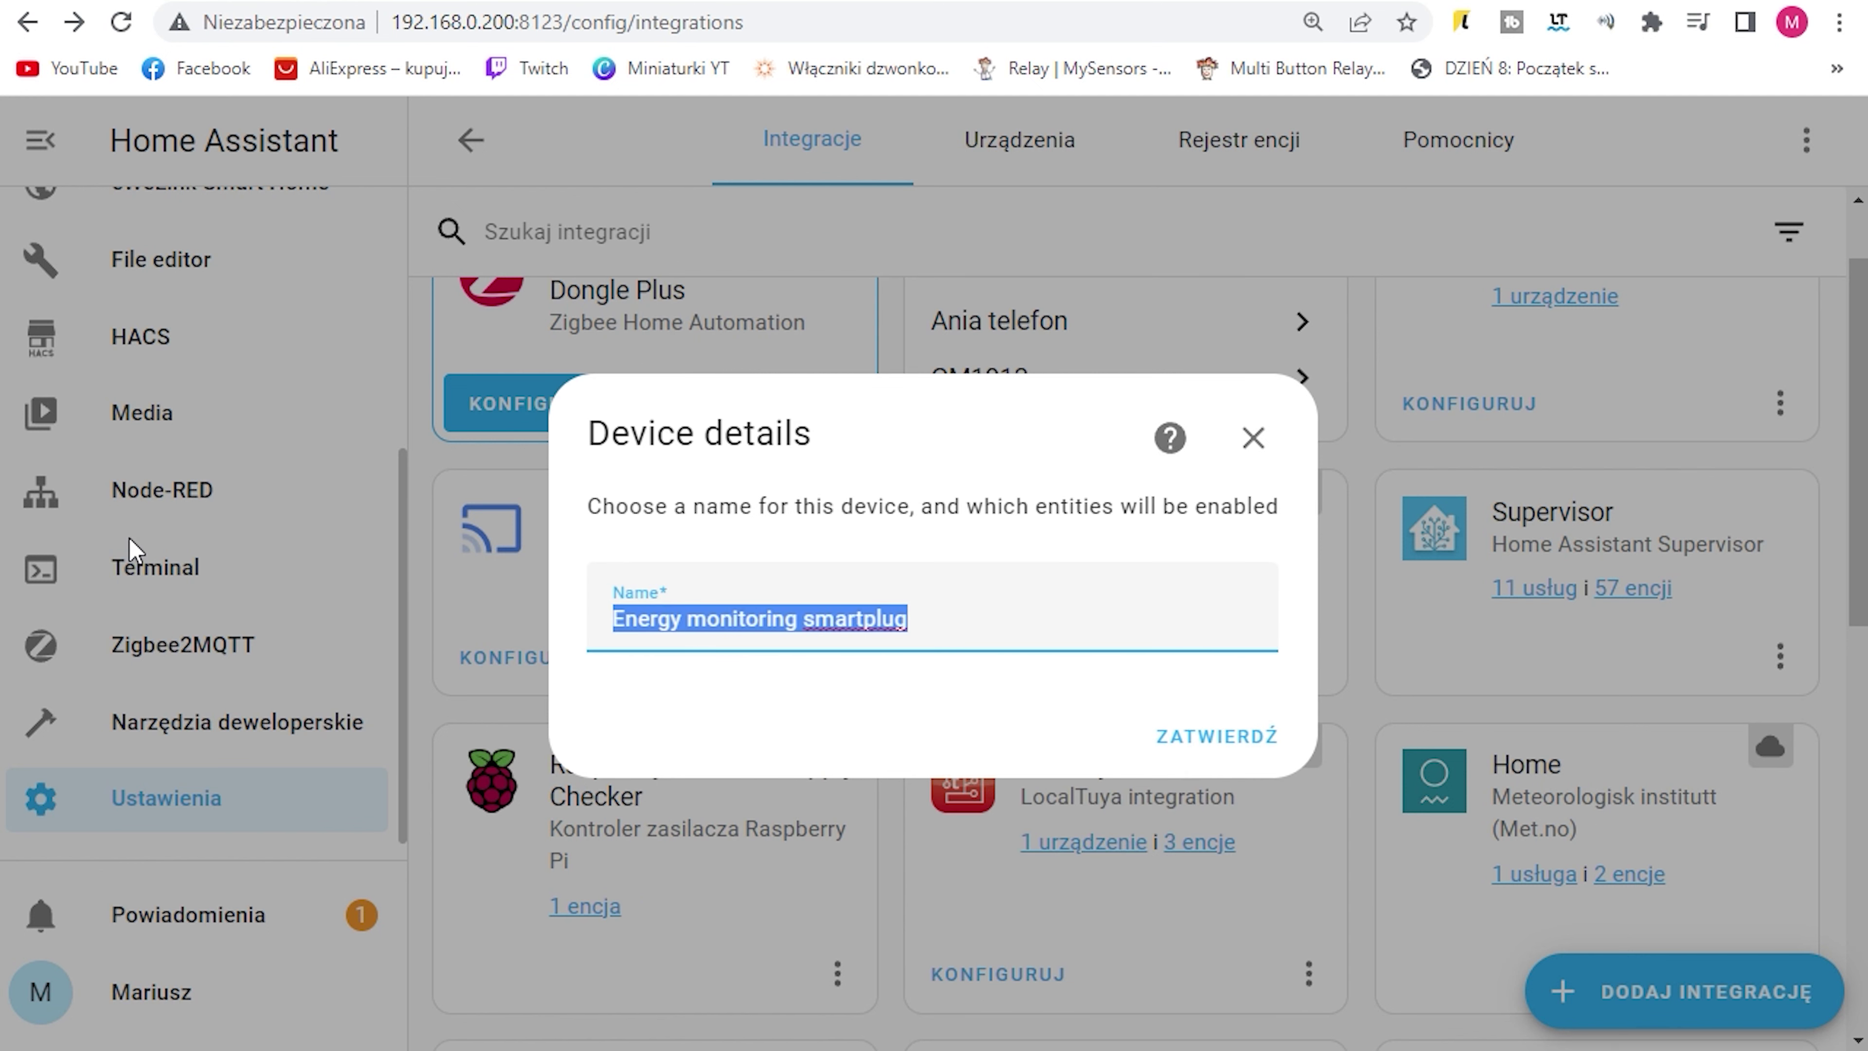
Step: Name the new Tuya Local device Gniazdko STV and finish its setup without assigning an area
{"action": "type", "text": "Gniazdko STV"}
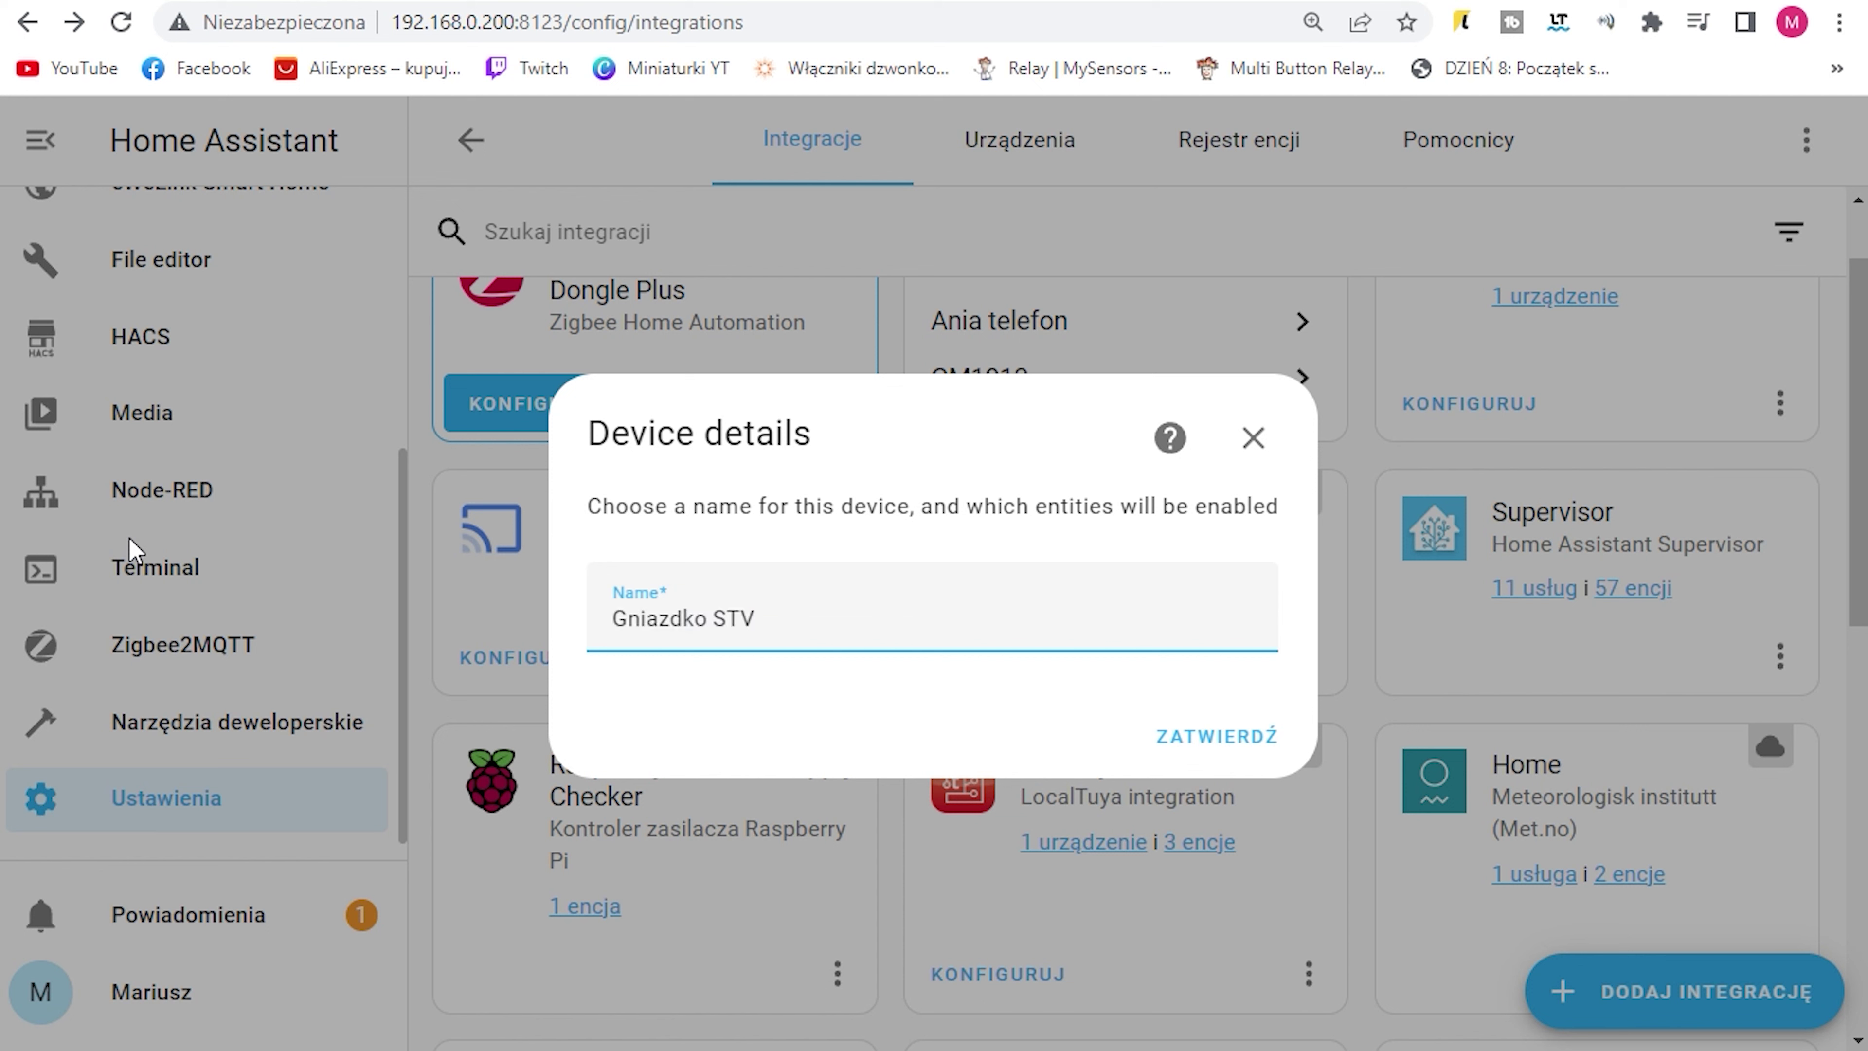
{"action": "left_click", "coordinate": [1225, 765]}
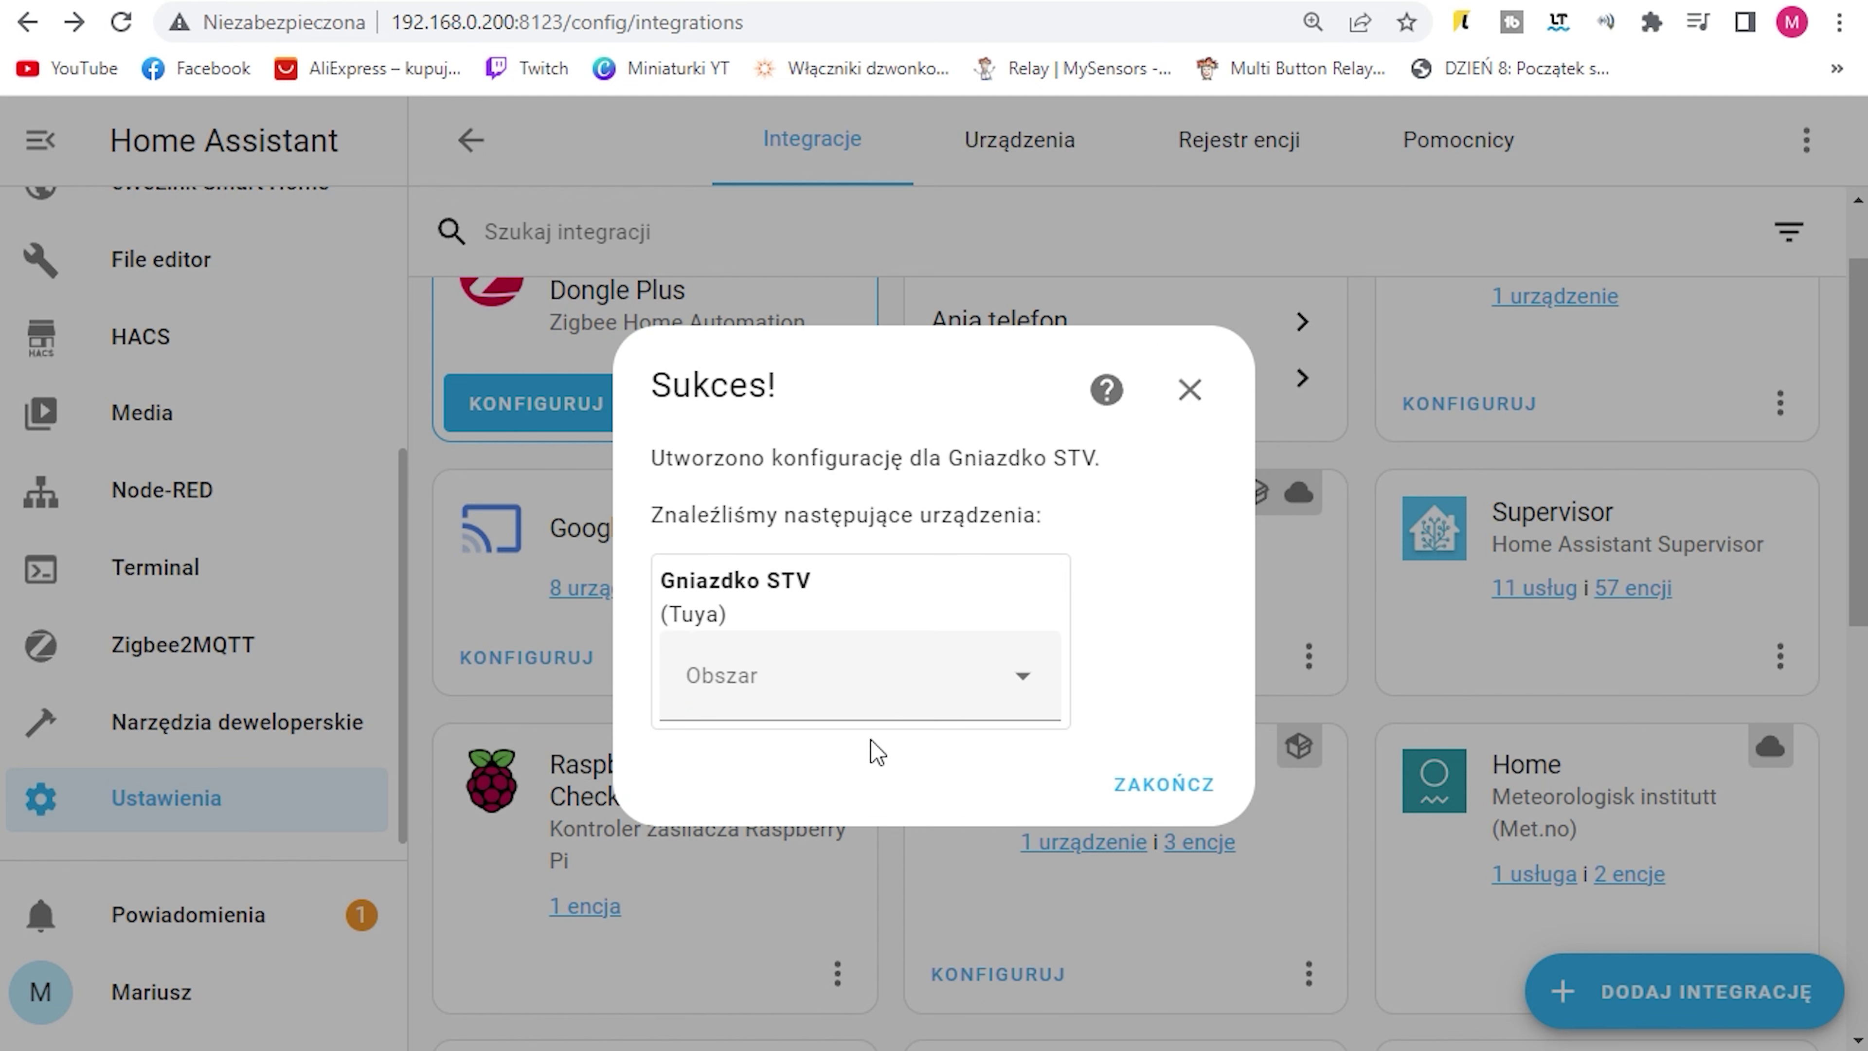
{"action": "left_click", "coordinate": [1166, 787]}
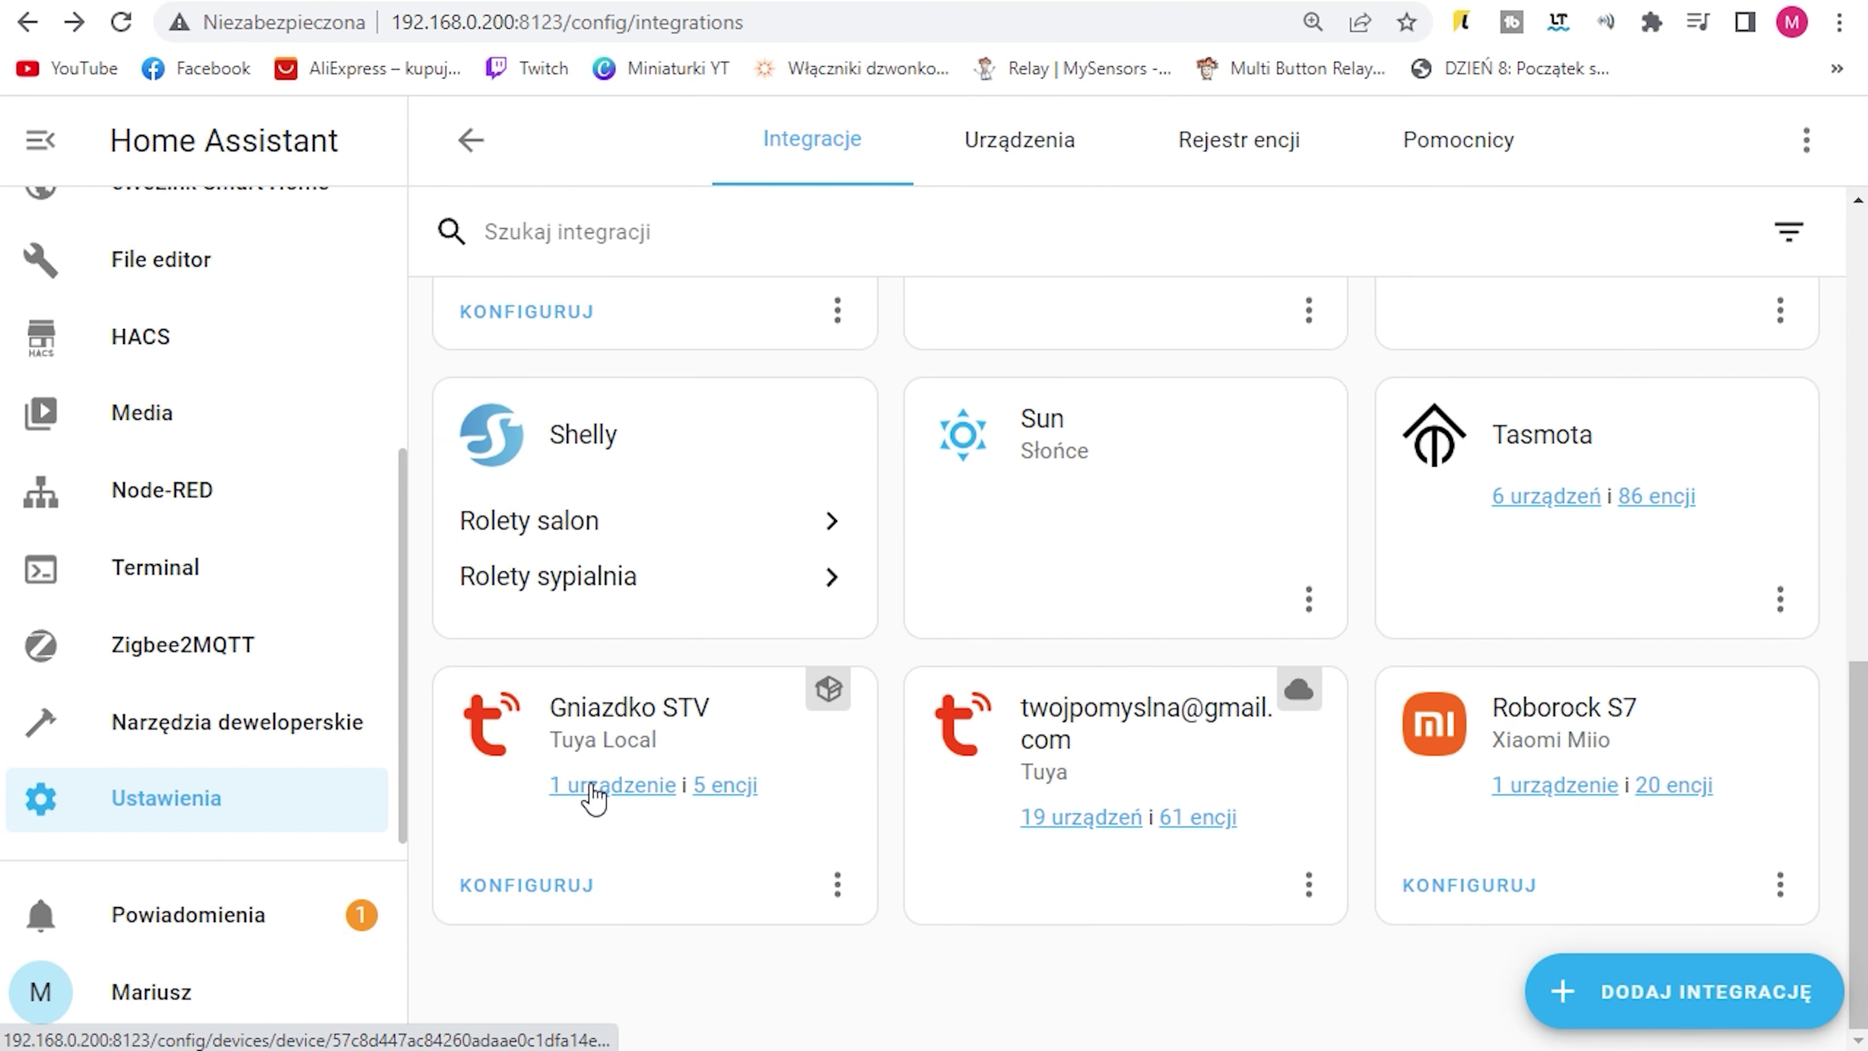
Step: Open the Gniazdko STV device page and examine its switch, timer and diagnostic current, power and voltage entities
{"action": "left_click", "coordinate": [594, 787]}
{"action": "scroll", "coordinate": [1393, 572], "scroll_direction": "down", "scroll_amount": 4}
{"action": "scroll", "coordinate": [1346, 488], "scroll_direction": "up", "scroll_amount": 2}
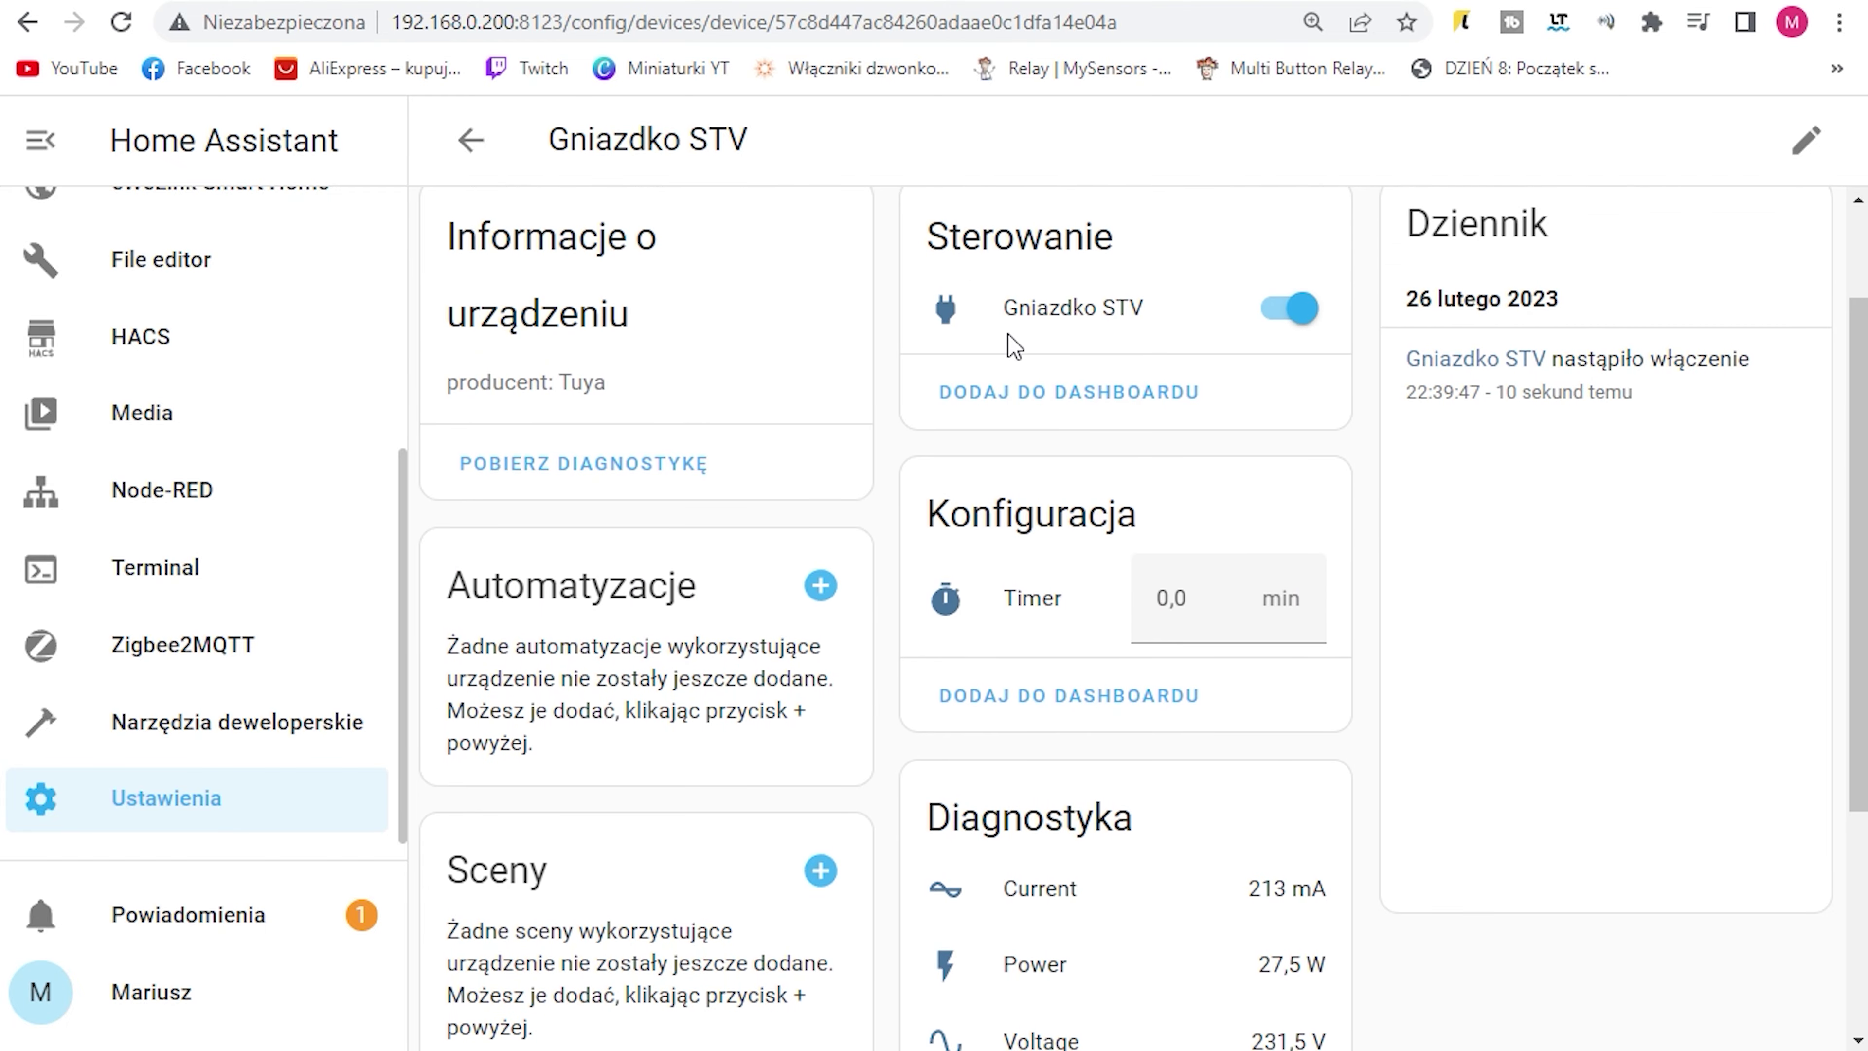
{"action": "scroll", "coordinate": [1015, 346], "scroll_direction": "down", "scroll_amount": 2}
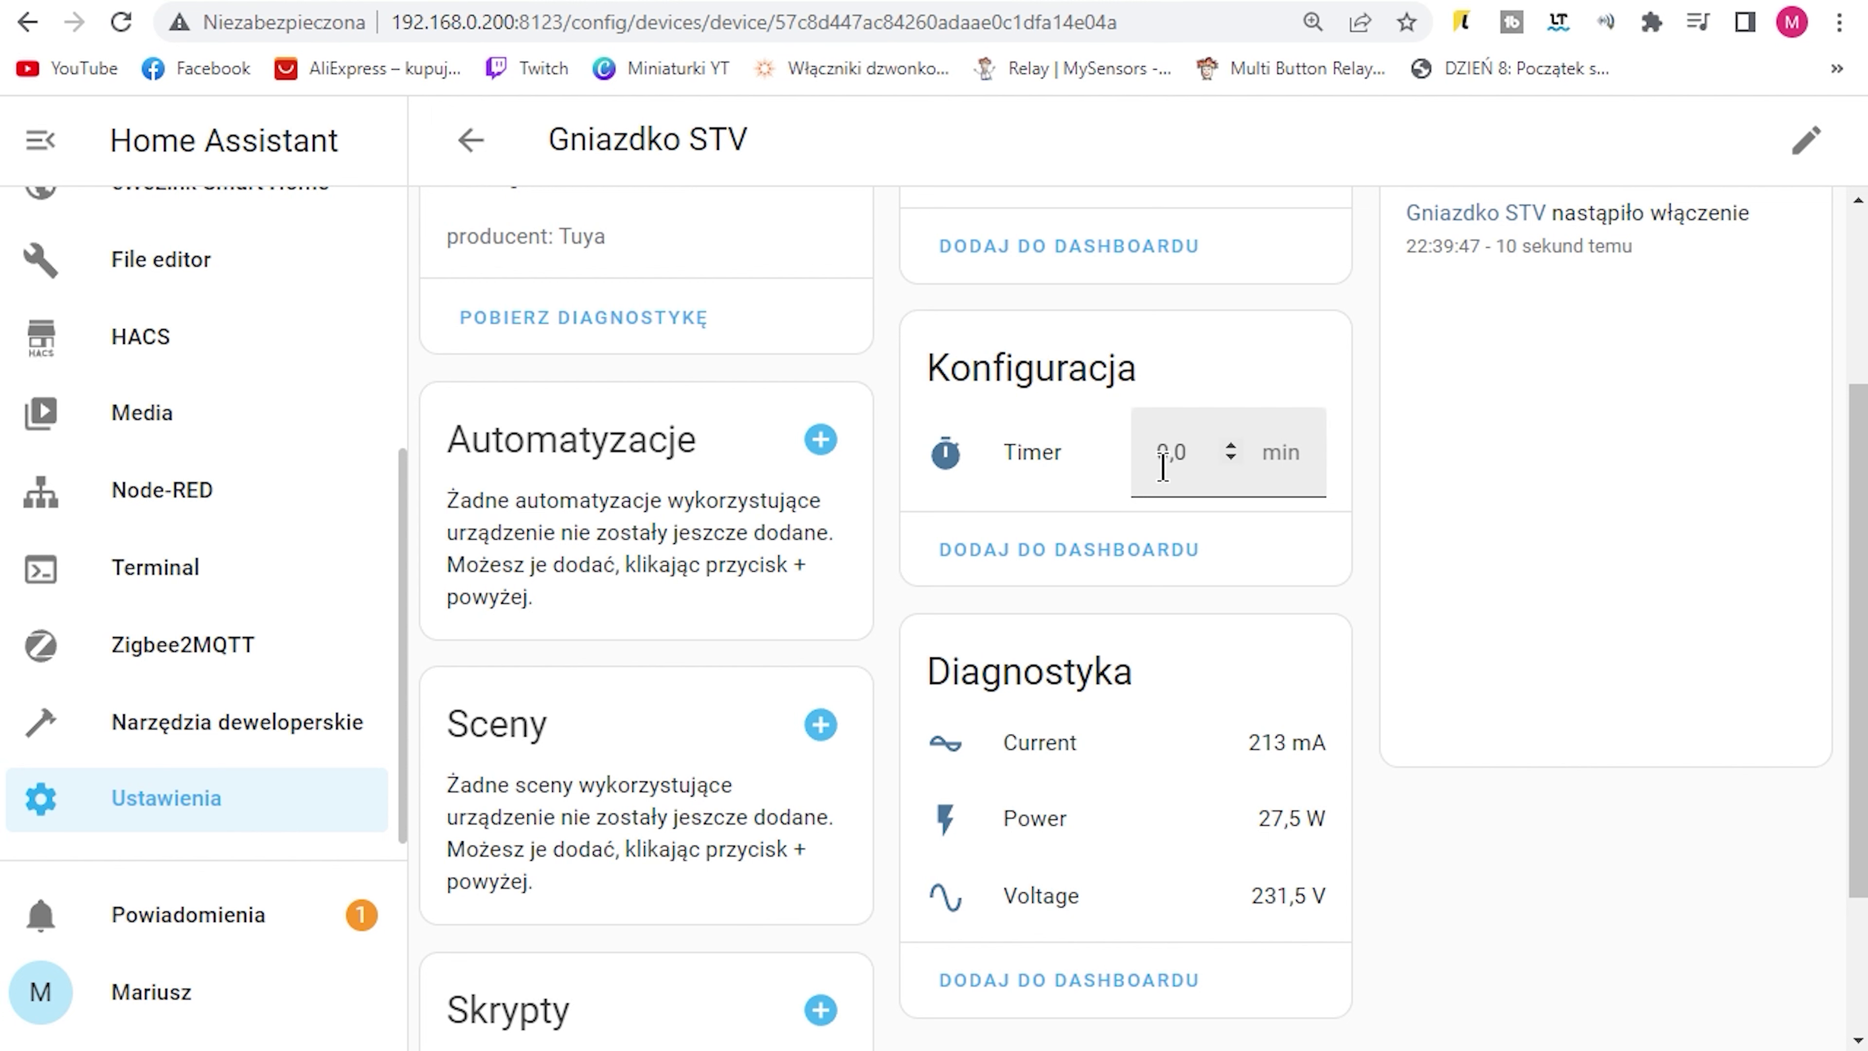
{"action": "scroll", "coordinate": [1066, 486], "scroll_direction": "down", "scroll_amount": 2}
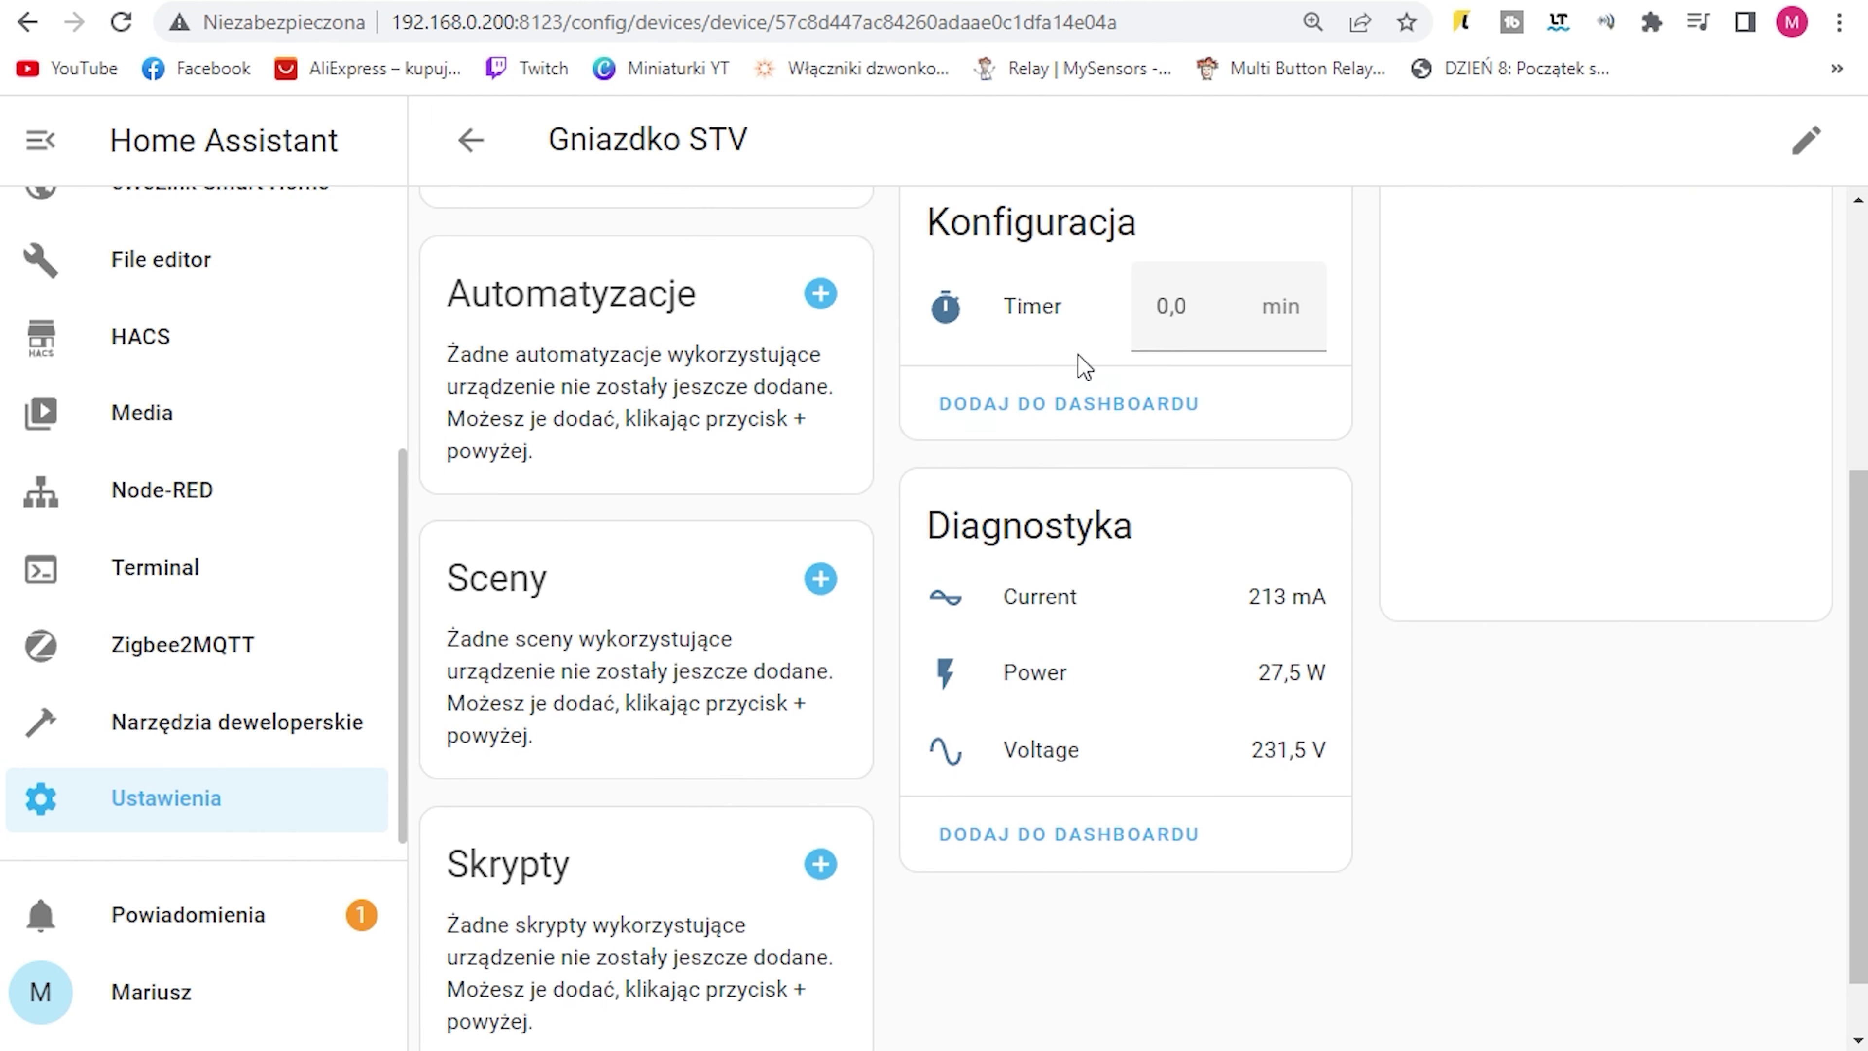
{"action": "scroll", "coordinate": [1133, 508], "scroll_direction": "up", "scroll_amount": 2}
{"action": "scroll", "coordinate": [1143, 589], "scroll_direction": "down", "scroll_amount": 3}
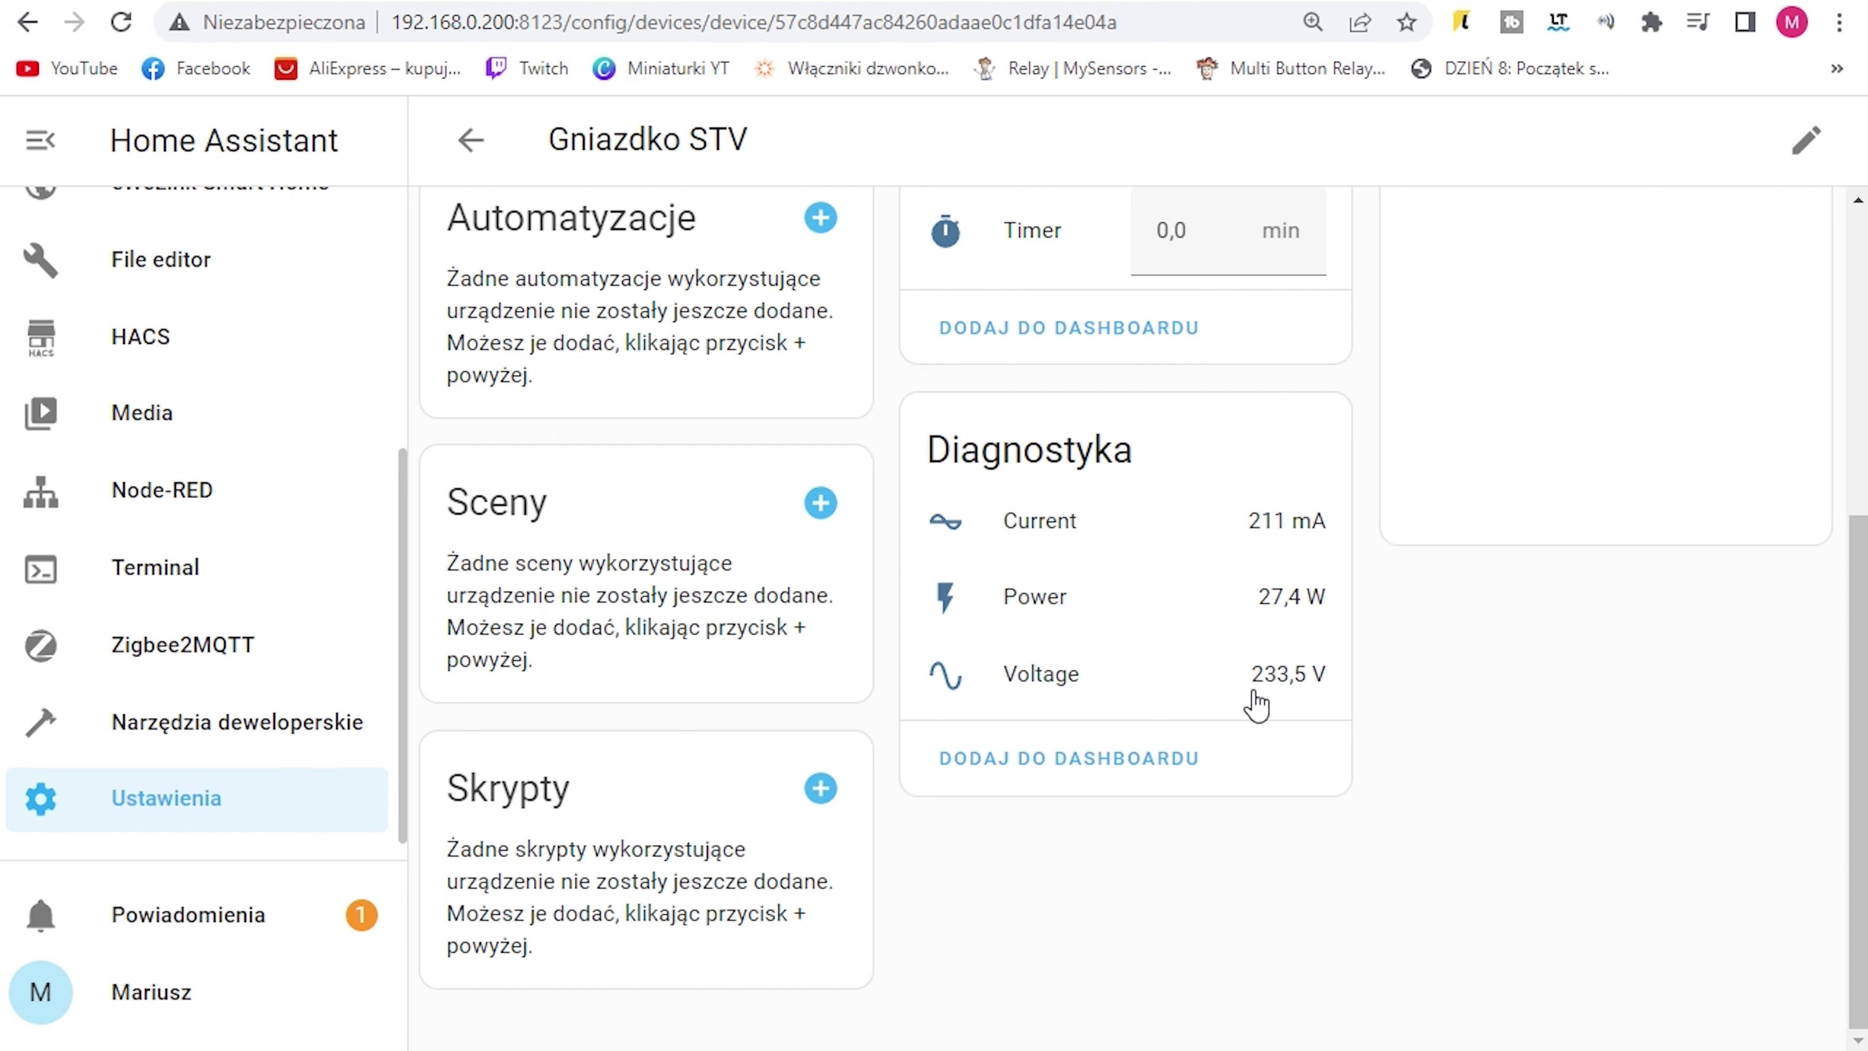
{"action": "scroll", "coordinate": [1168, 764], "scroll_direction": "up", "scroll_amount": 5}
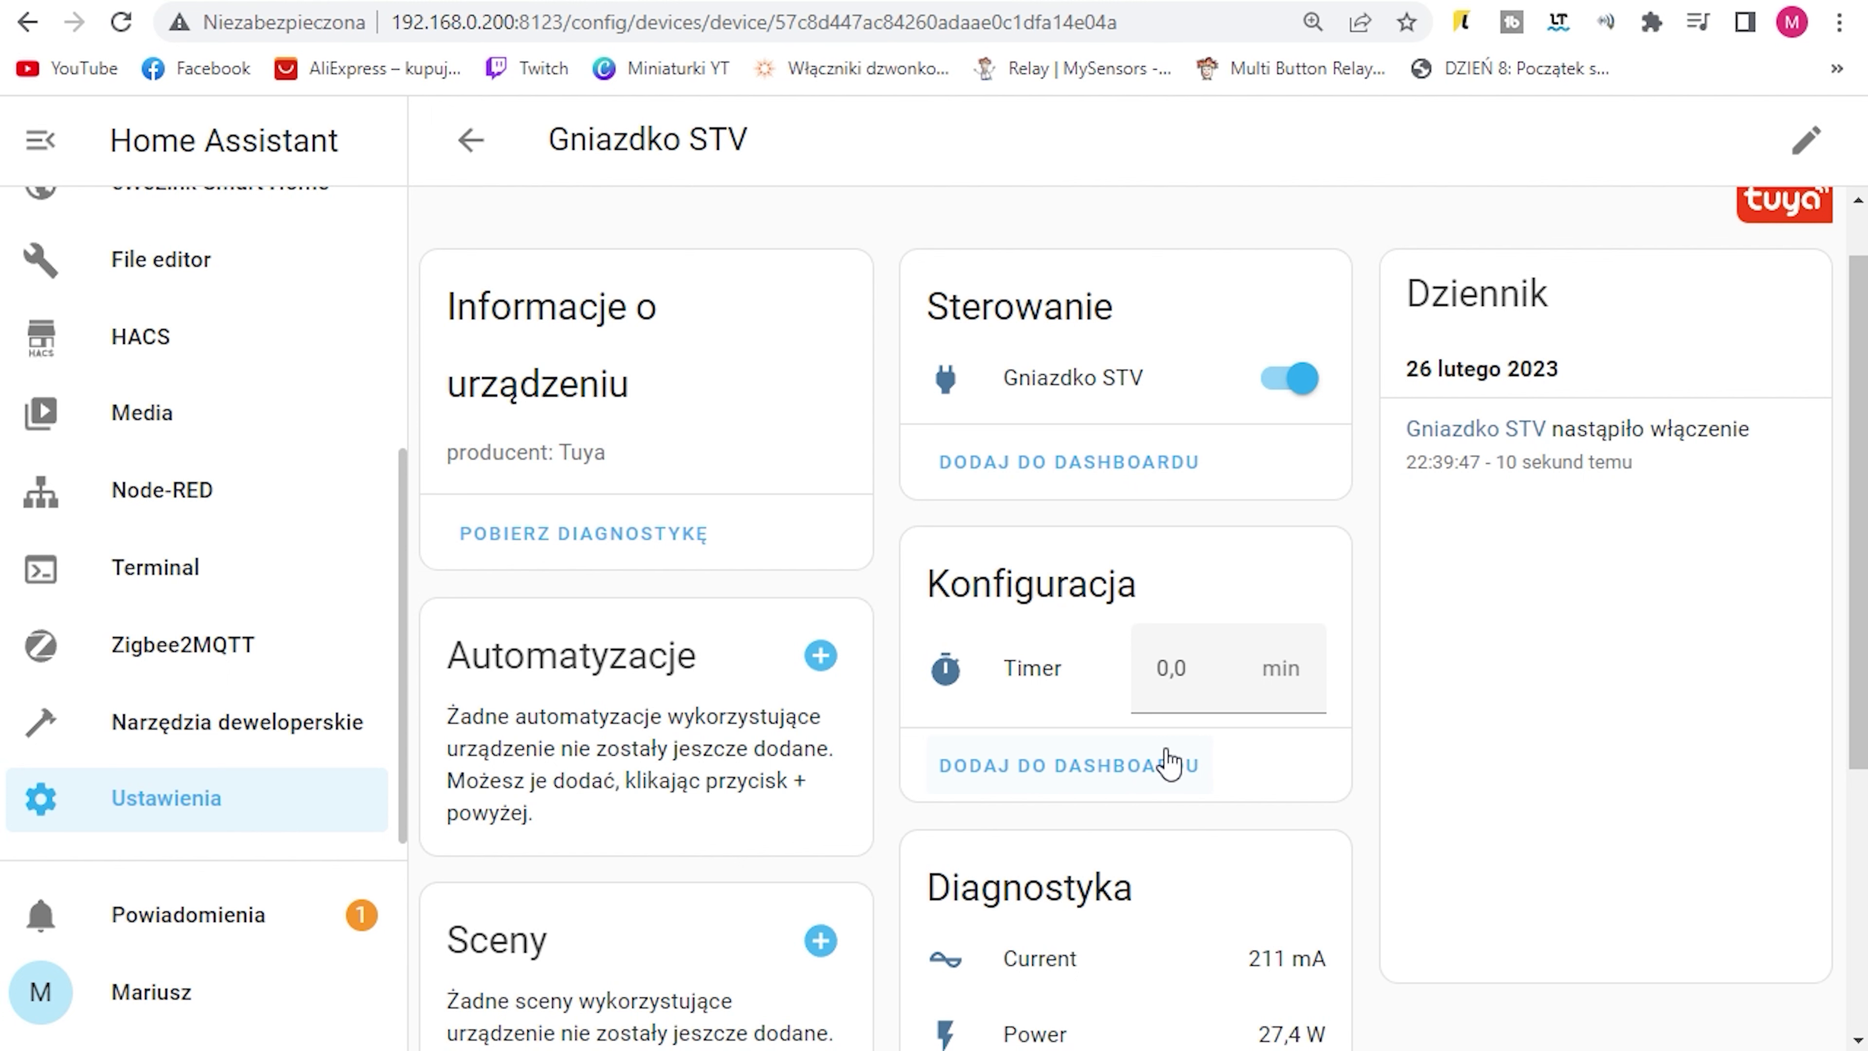
Step: Switch to the "Inteligentny wifi licznik energii Jednofazowy Tuya smart" video on YouTube
{"action": "key", "text": "ctrl+Tab"}
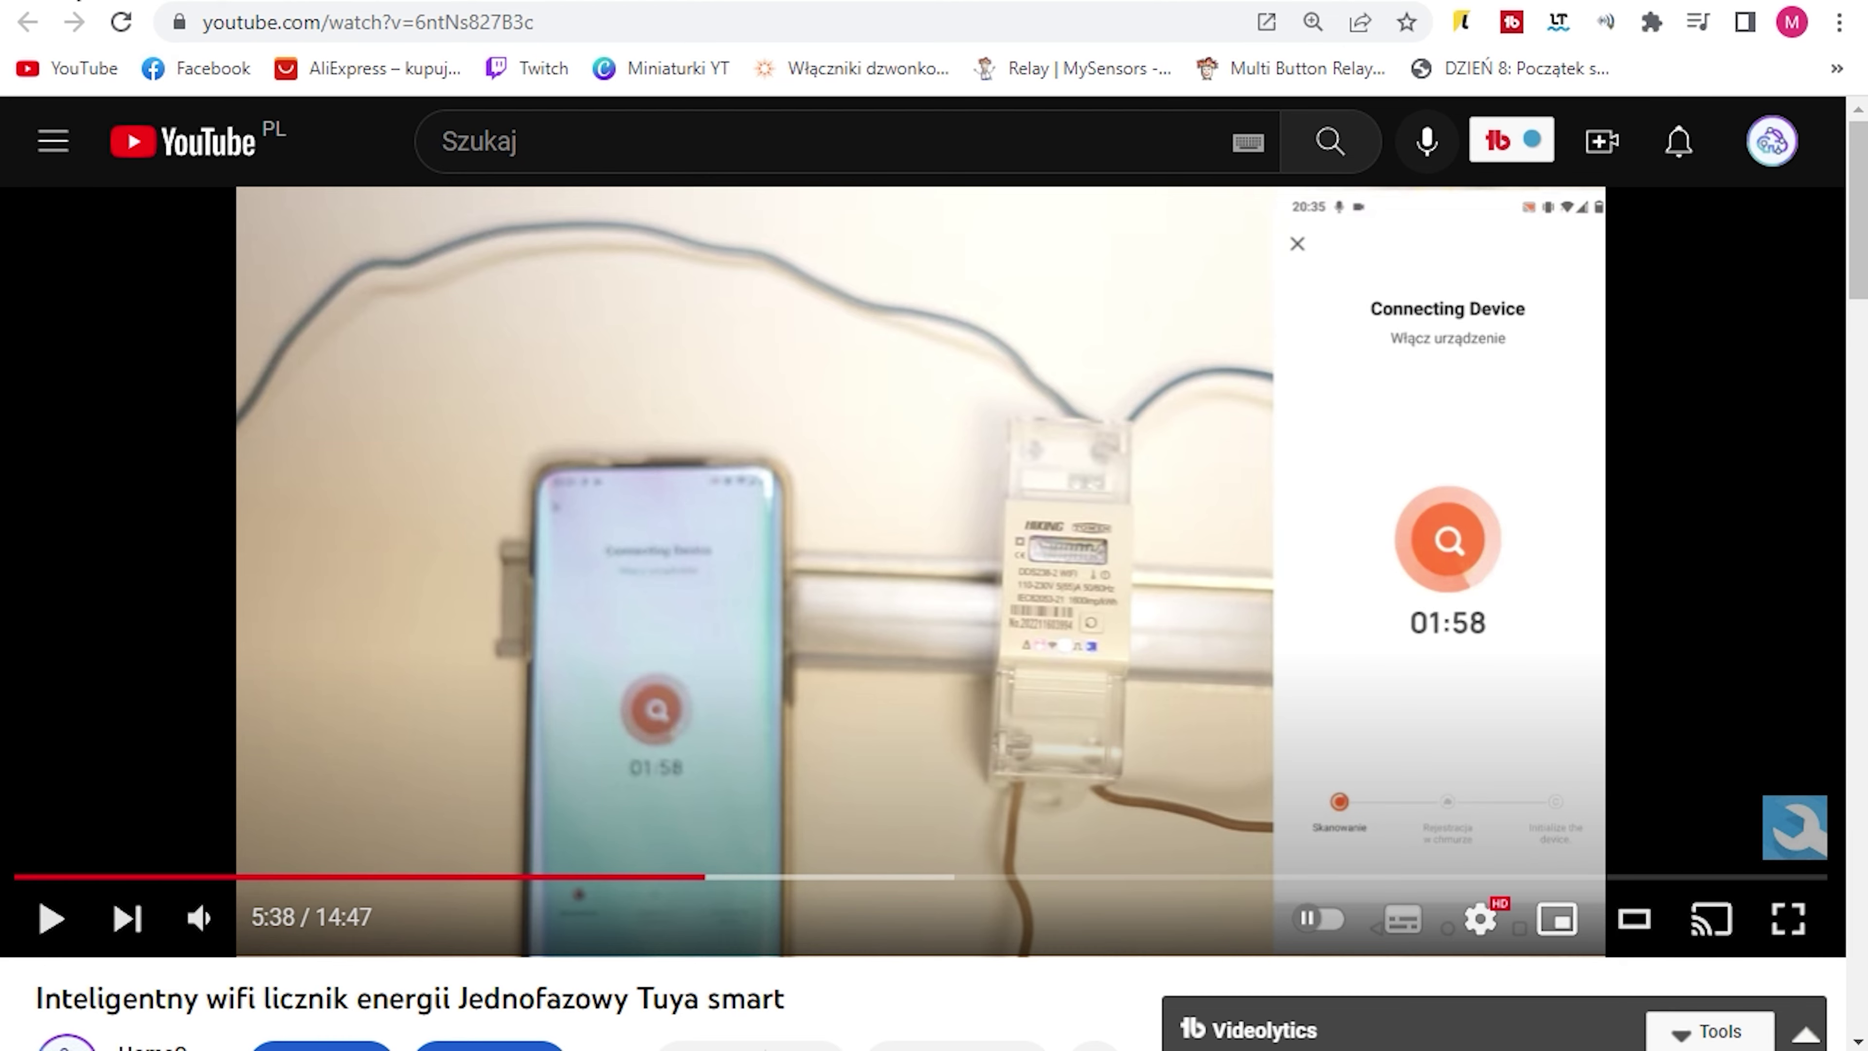
Step: In Home Assistant, submit the Tuya Local details with protocol auto, accept smartplugv2 and keep the name Energy monitoring smartplug
{"action": "left_click", "coordinate": [78, 3]}
{"action": "scroll", "coordinate": [823, 799], "scroll_direction": "down", "scroll_amount": 2}
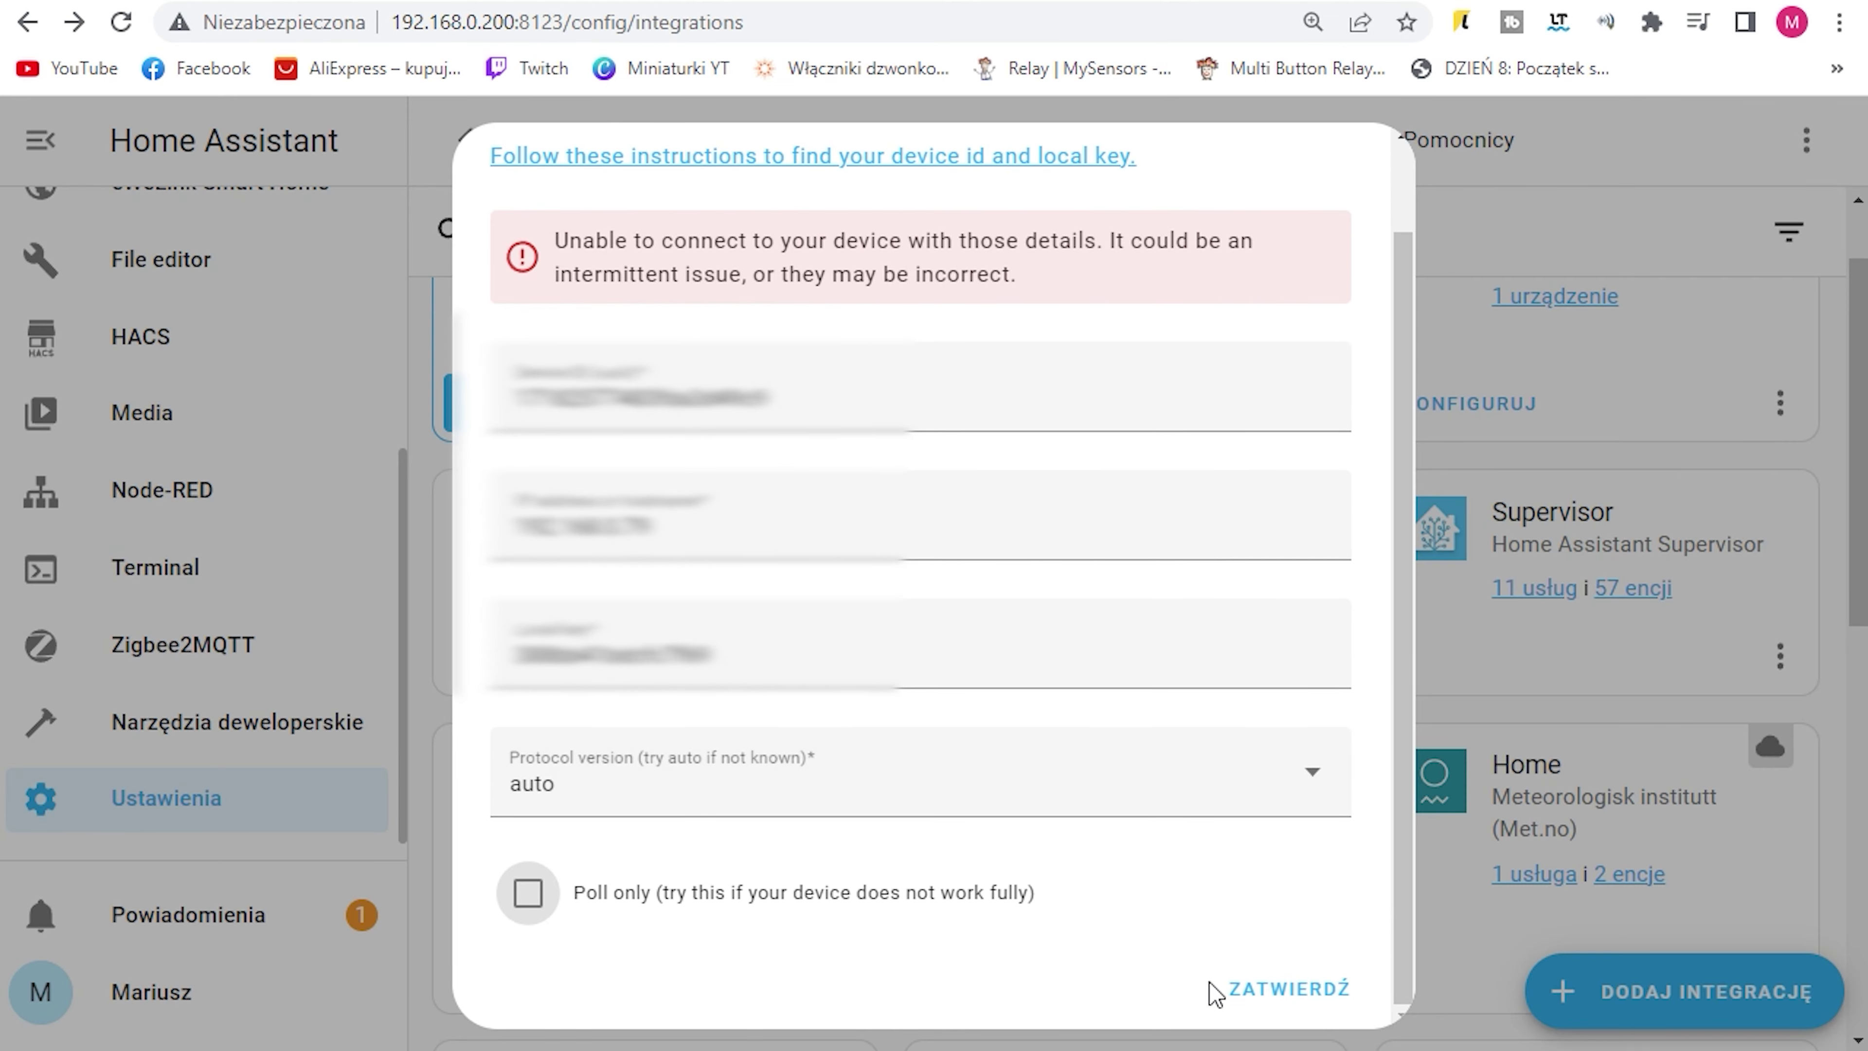
{"action": "left_click", "coordinate": [1313, 994]}
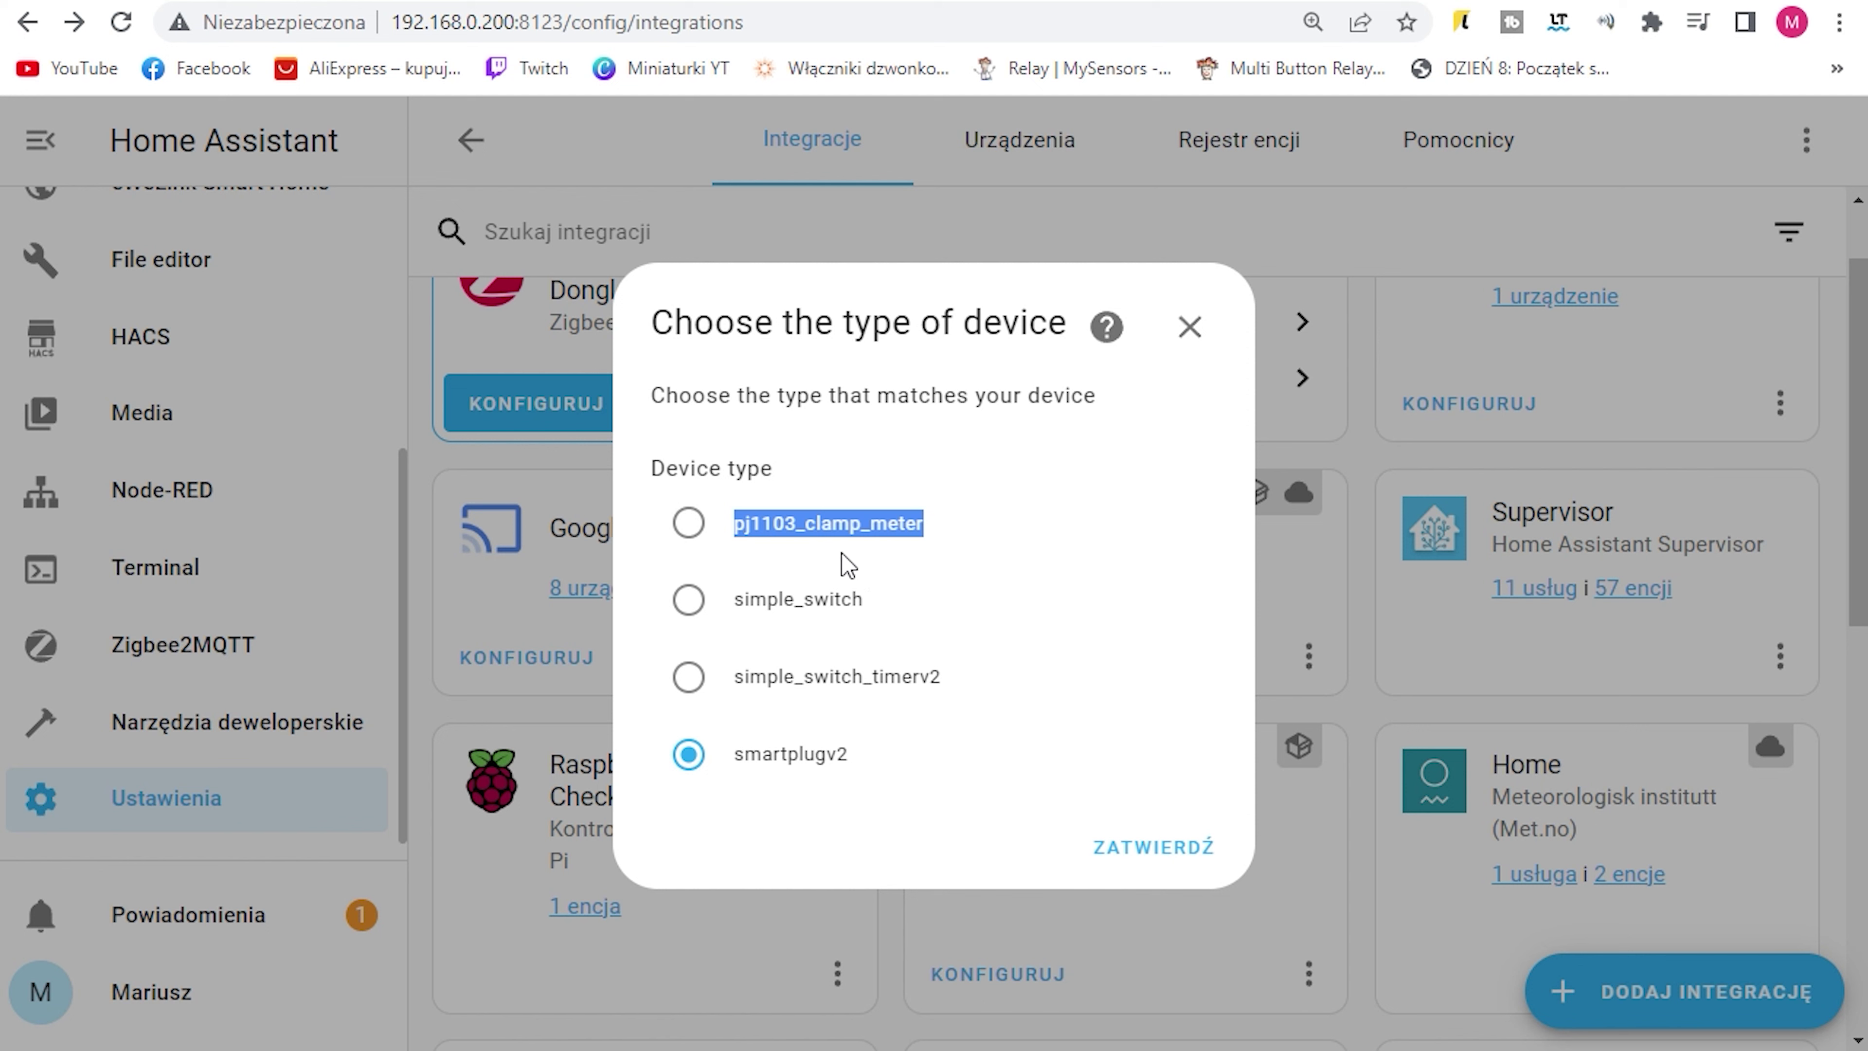
{"action": "left_click", "coordinate": [930, 548]}
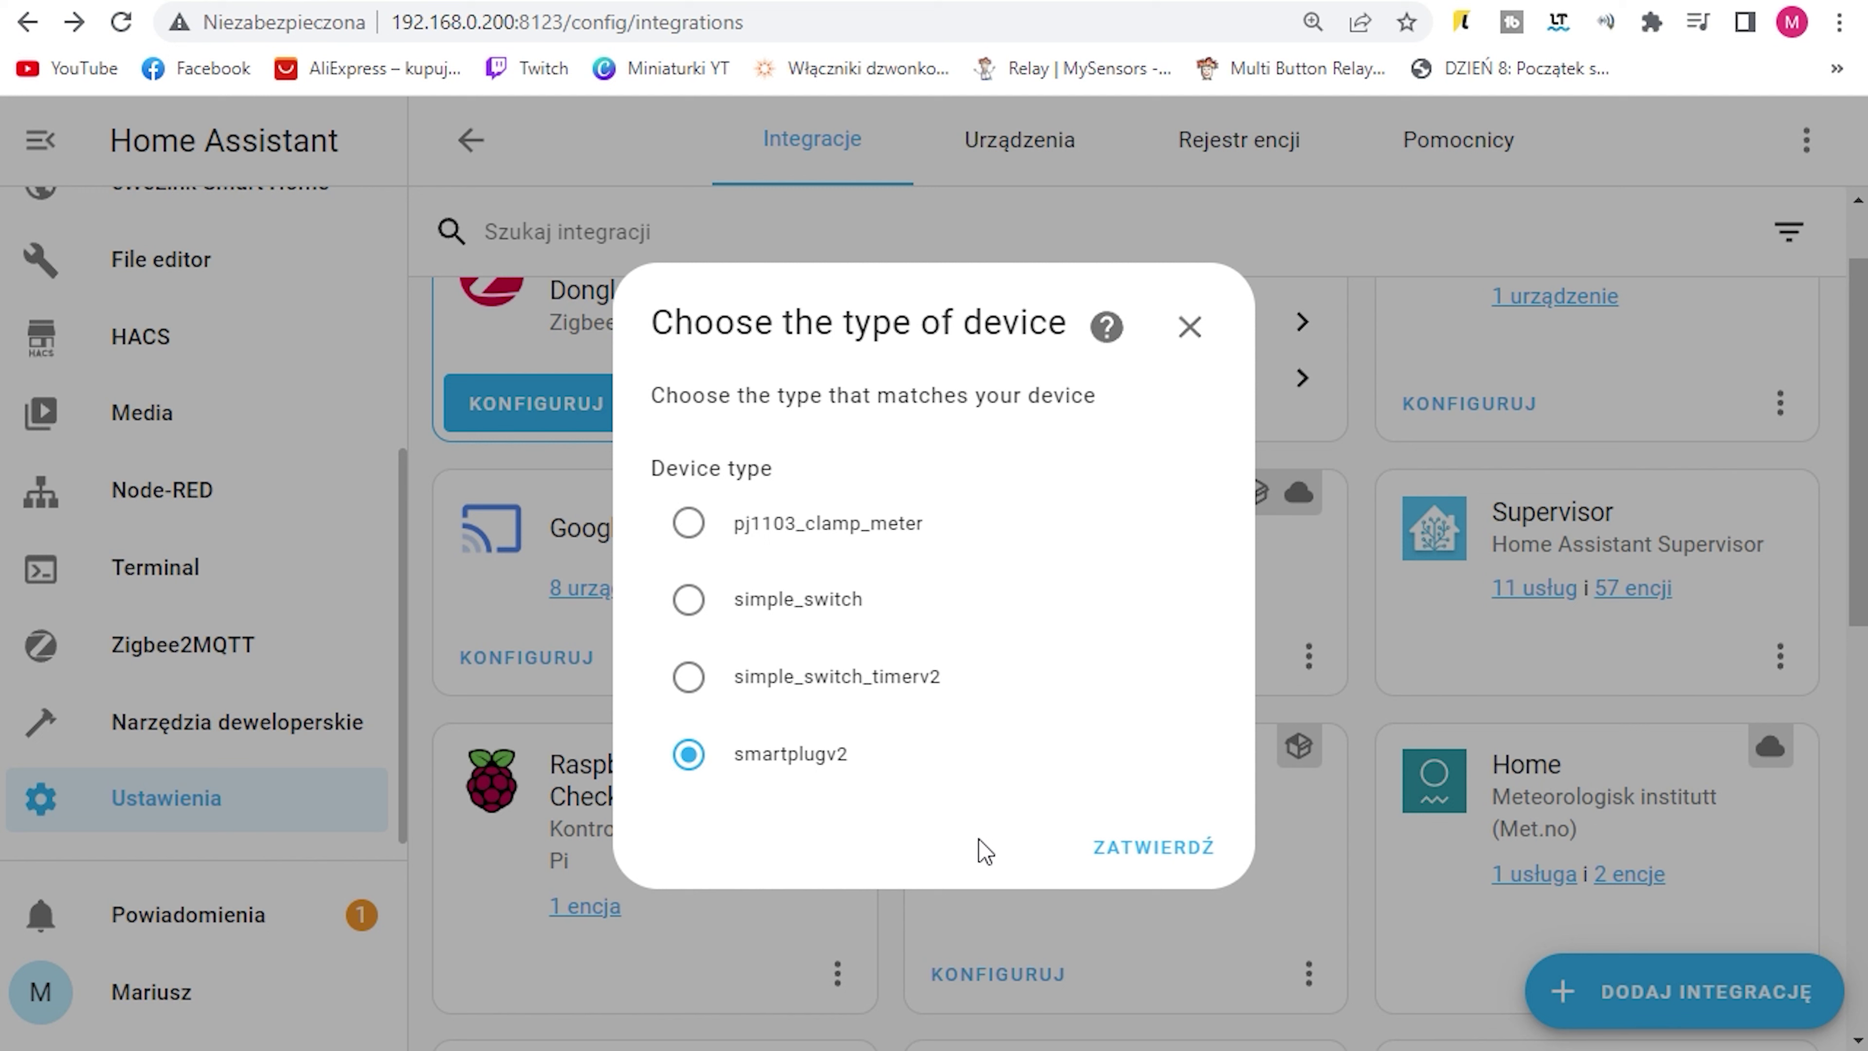
{"action": "left_click", "coordinate": [1161, 852]}
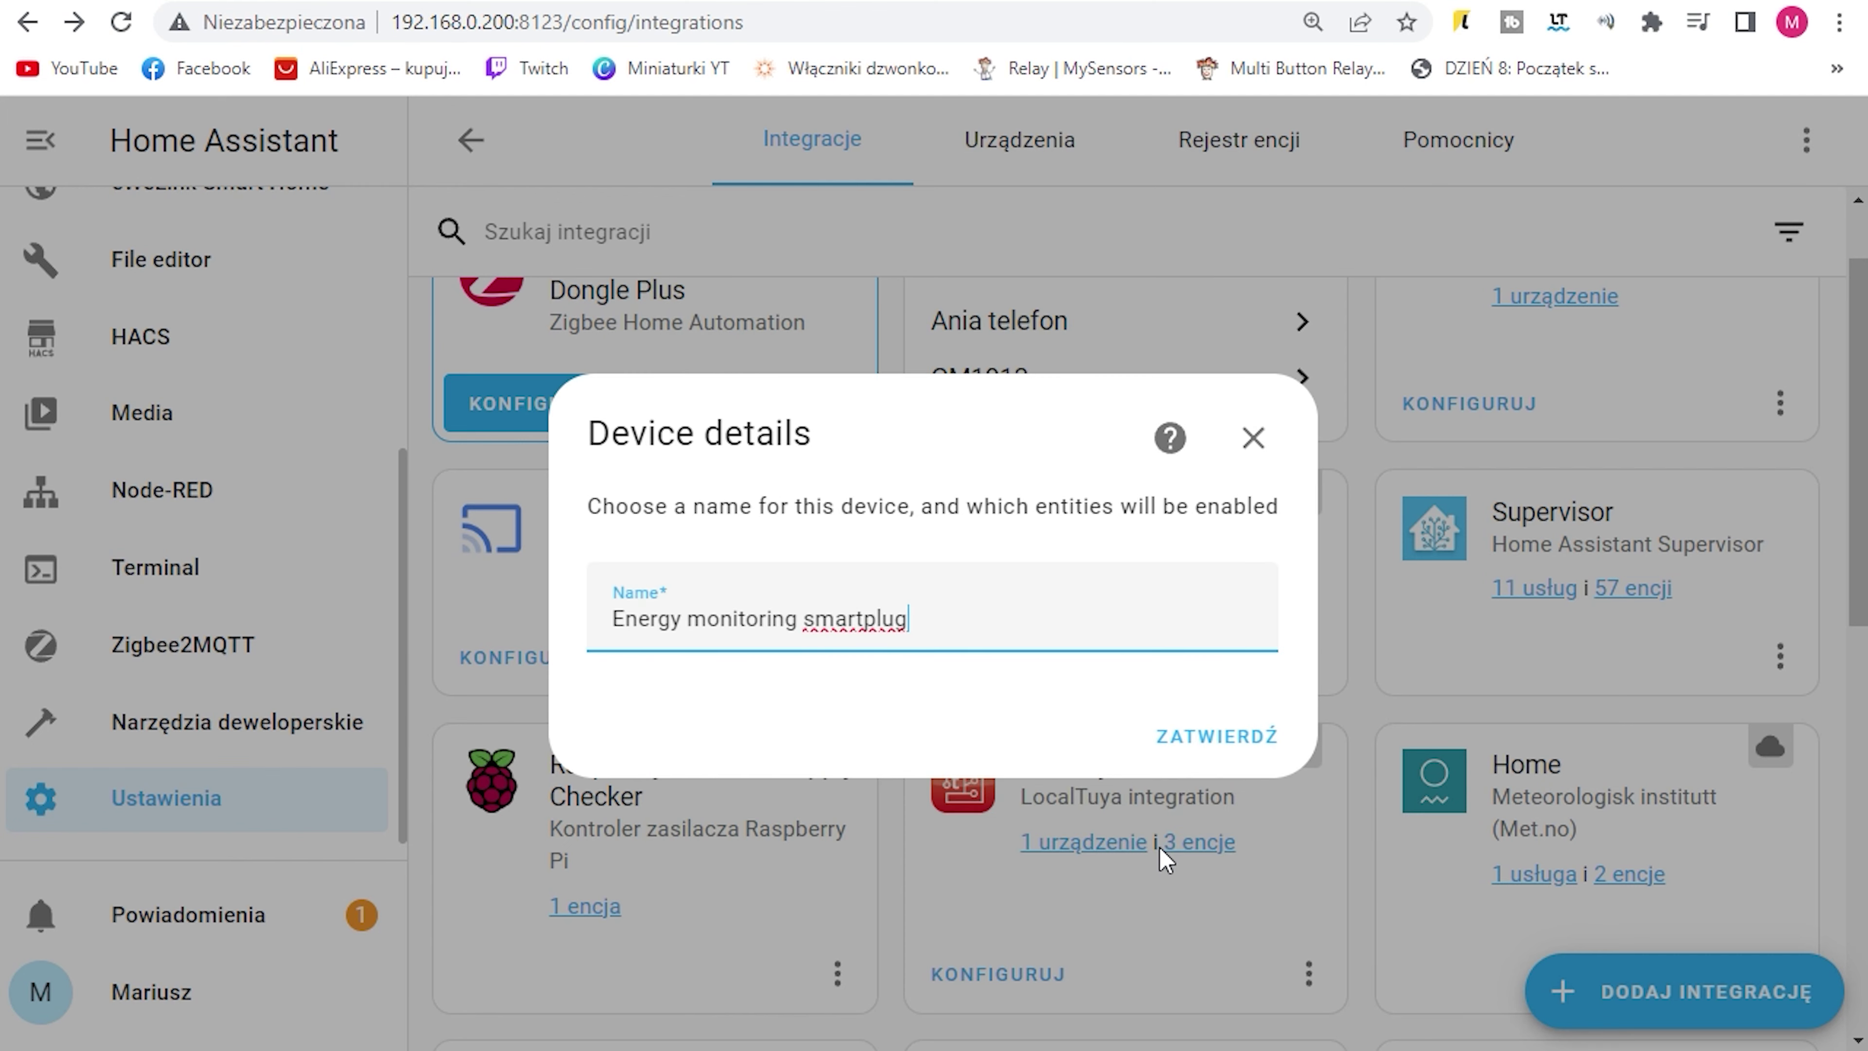
{"action": "left_click", "coordinate": [1228, 758]}
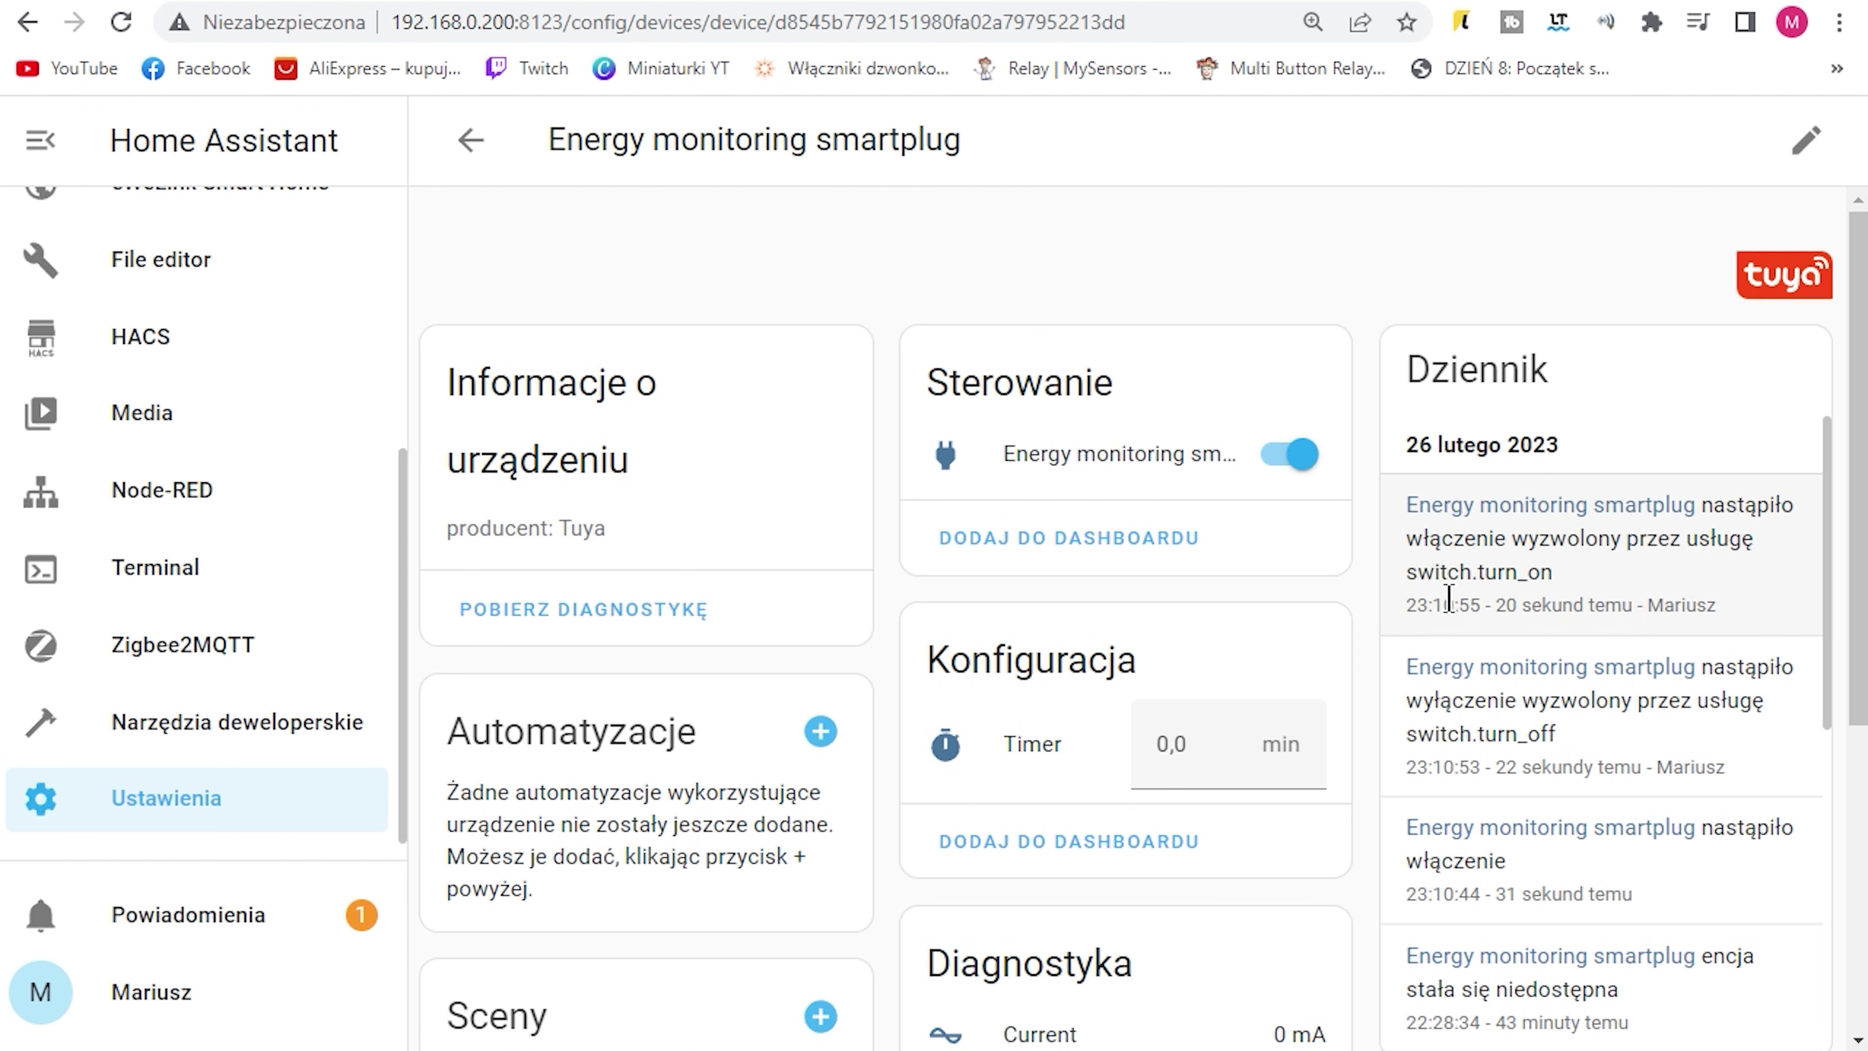
Step: Examine the control, configuration, diagnostics and logbook entries on the Energy monitoring smartplug device page
{"action": "scroll", "coordinate": [1330, 714], "scroll_direction": "down", "scroll_amount": 5}
{"action": "scroll", "coordinate": [855, 681], "scroll_direction": "up", "scroll_amount": 5}
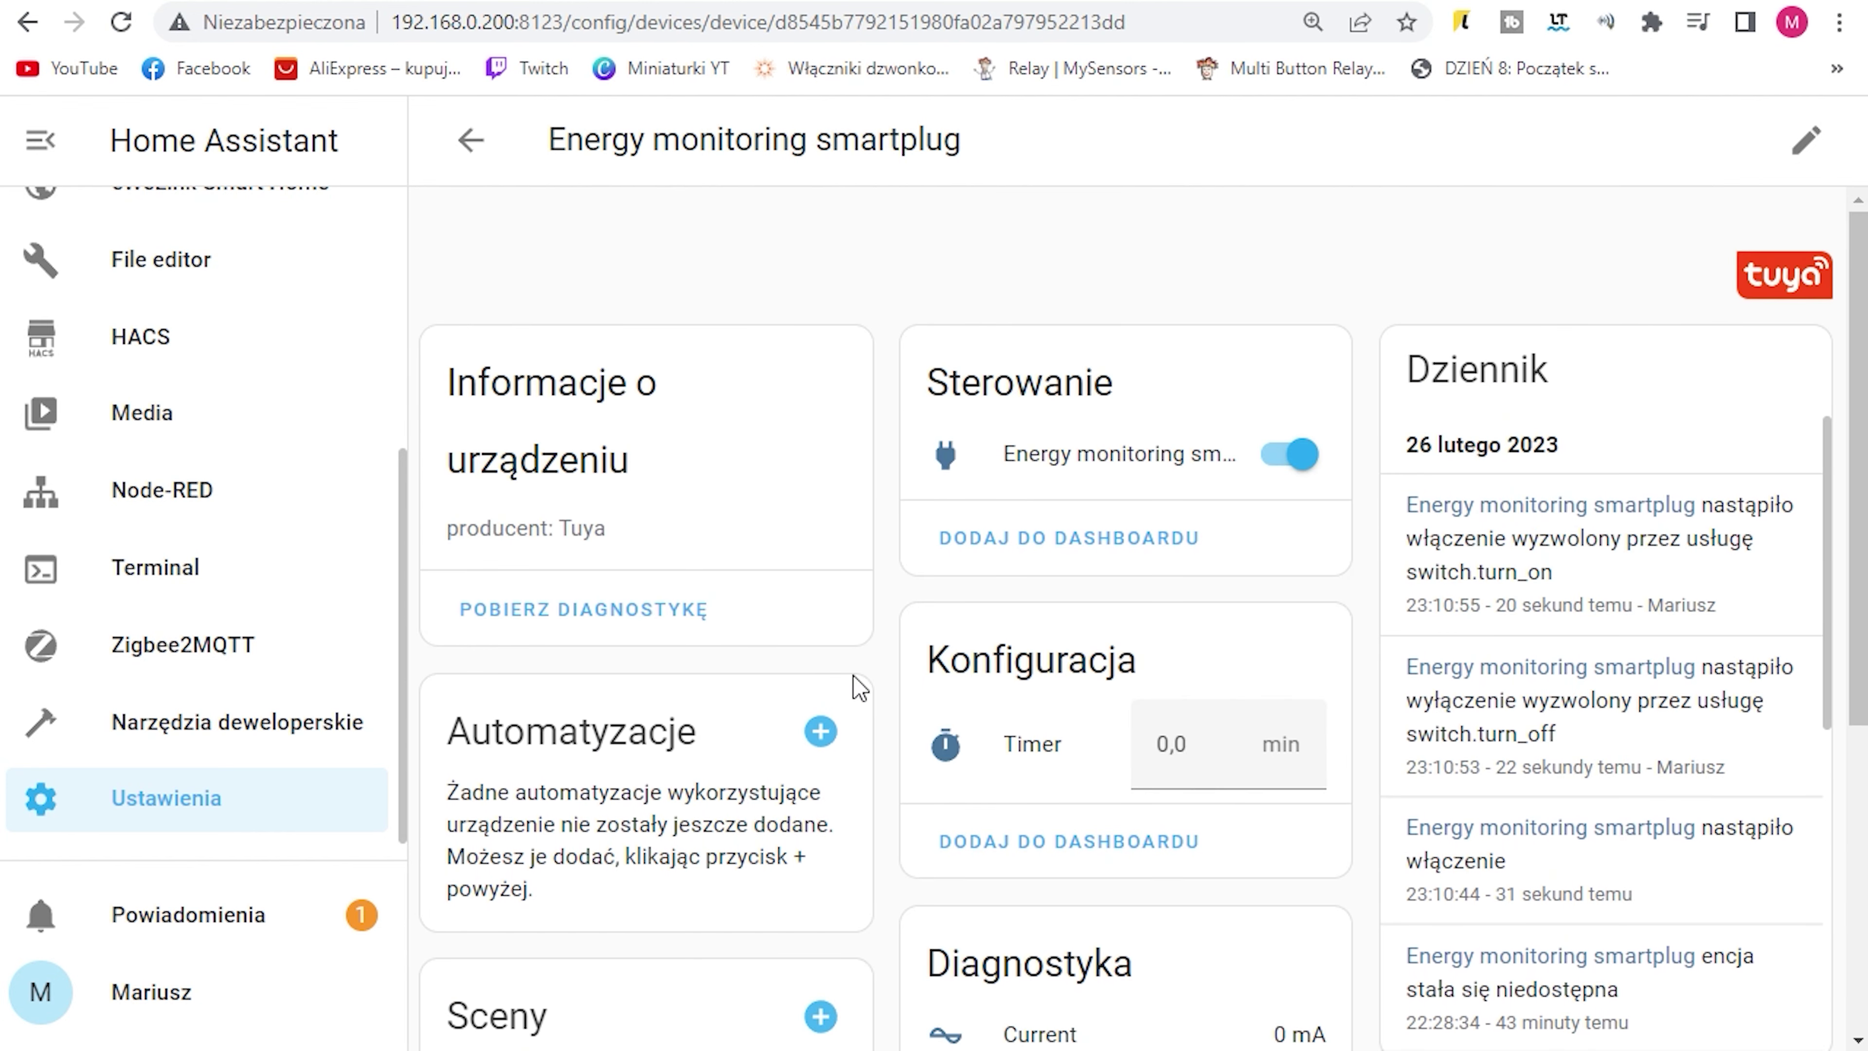
{"action": "scroll", "coordinate": [1037, 751], "scroll_direction": "down", "scroll_amount": 5}
{"action": "scroll", "coordinate": [1170, 700], "scroll_direction": "up", "scroll_amount": 5}
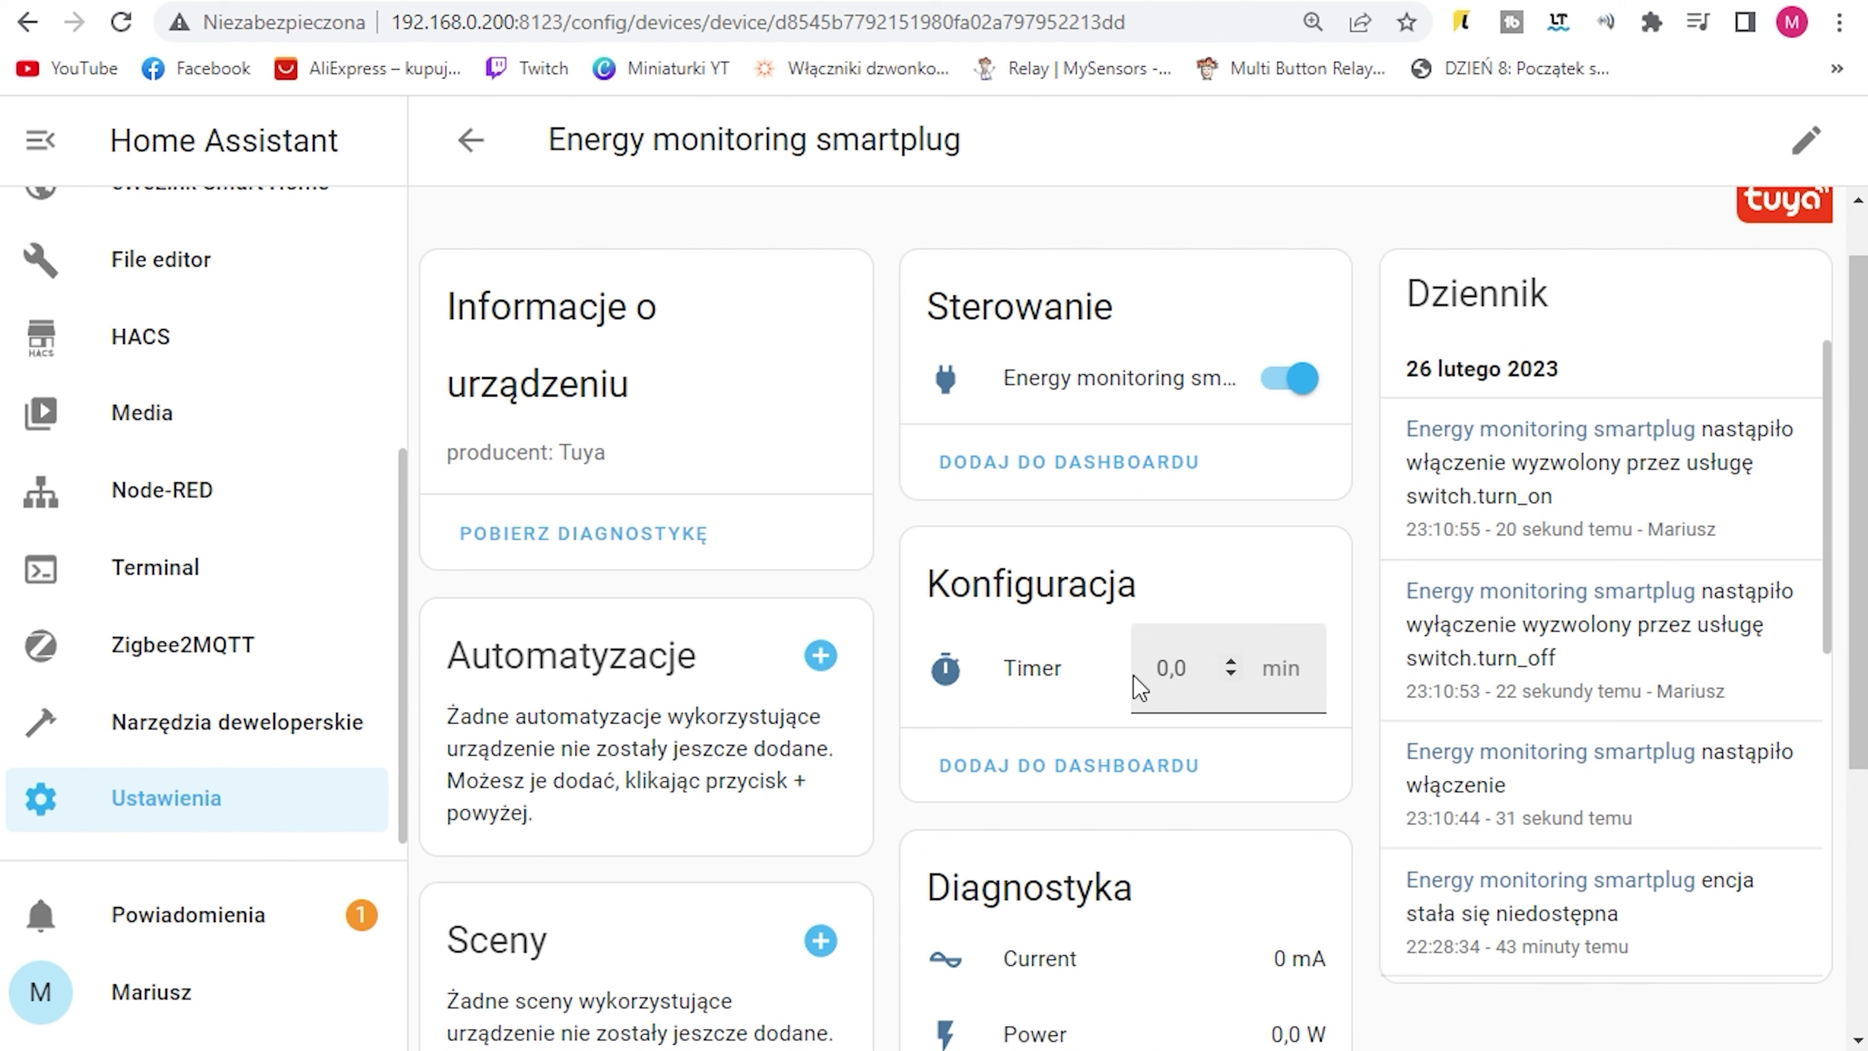
Step: Delete the Energy monitoring smartplug entry from the Tuya Local integration and confirm the removal
{"action": "key", "text": "alt+Left"}
{"action": "scroll", "coordinate": [692, 600], "scroll_direction": "down", "scroll_amount": 5}
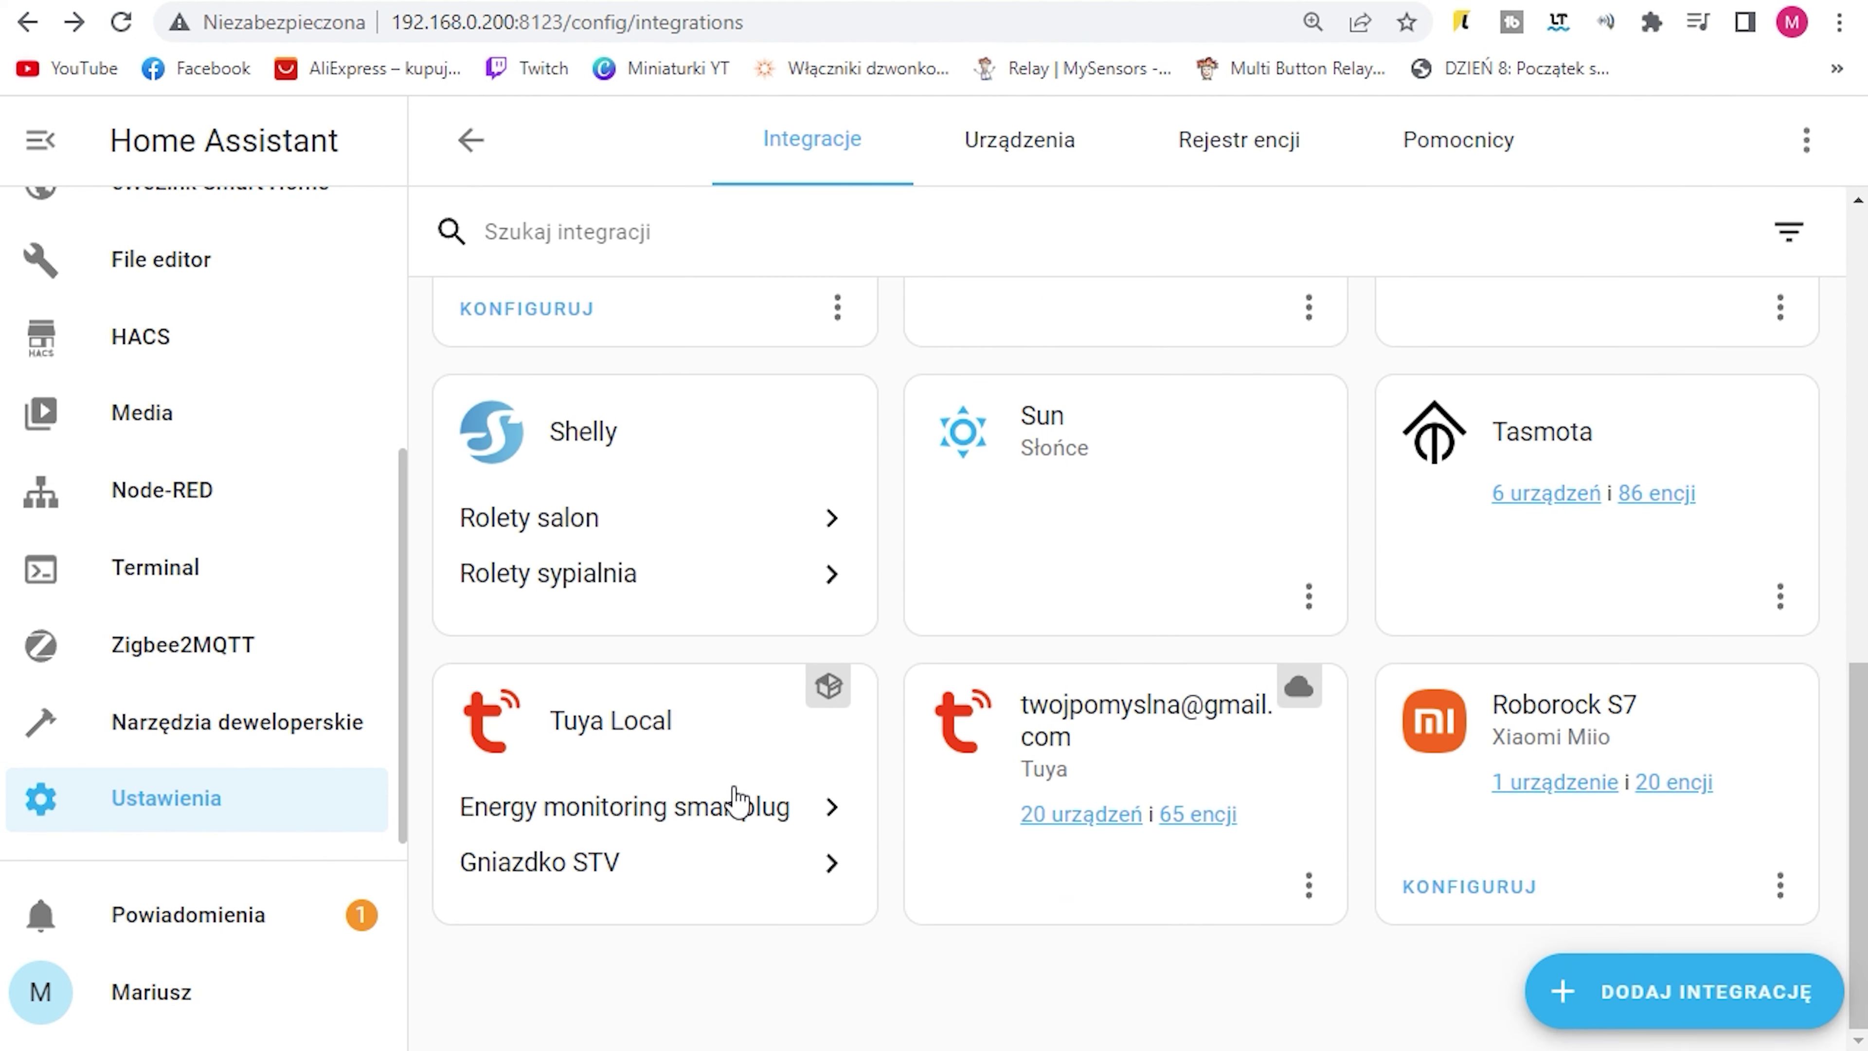
{"action": "left_click", "coordinate": [834, 824]}
{"action": "left_click", "coordinate": [837, 885]}
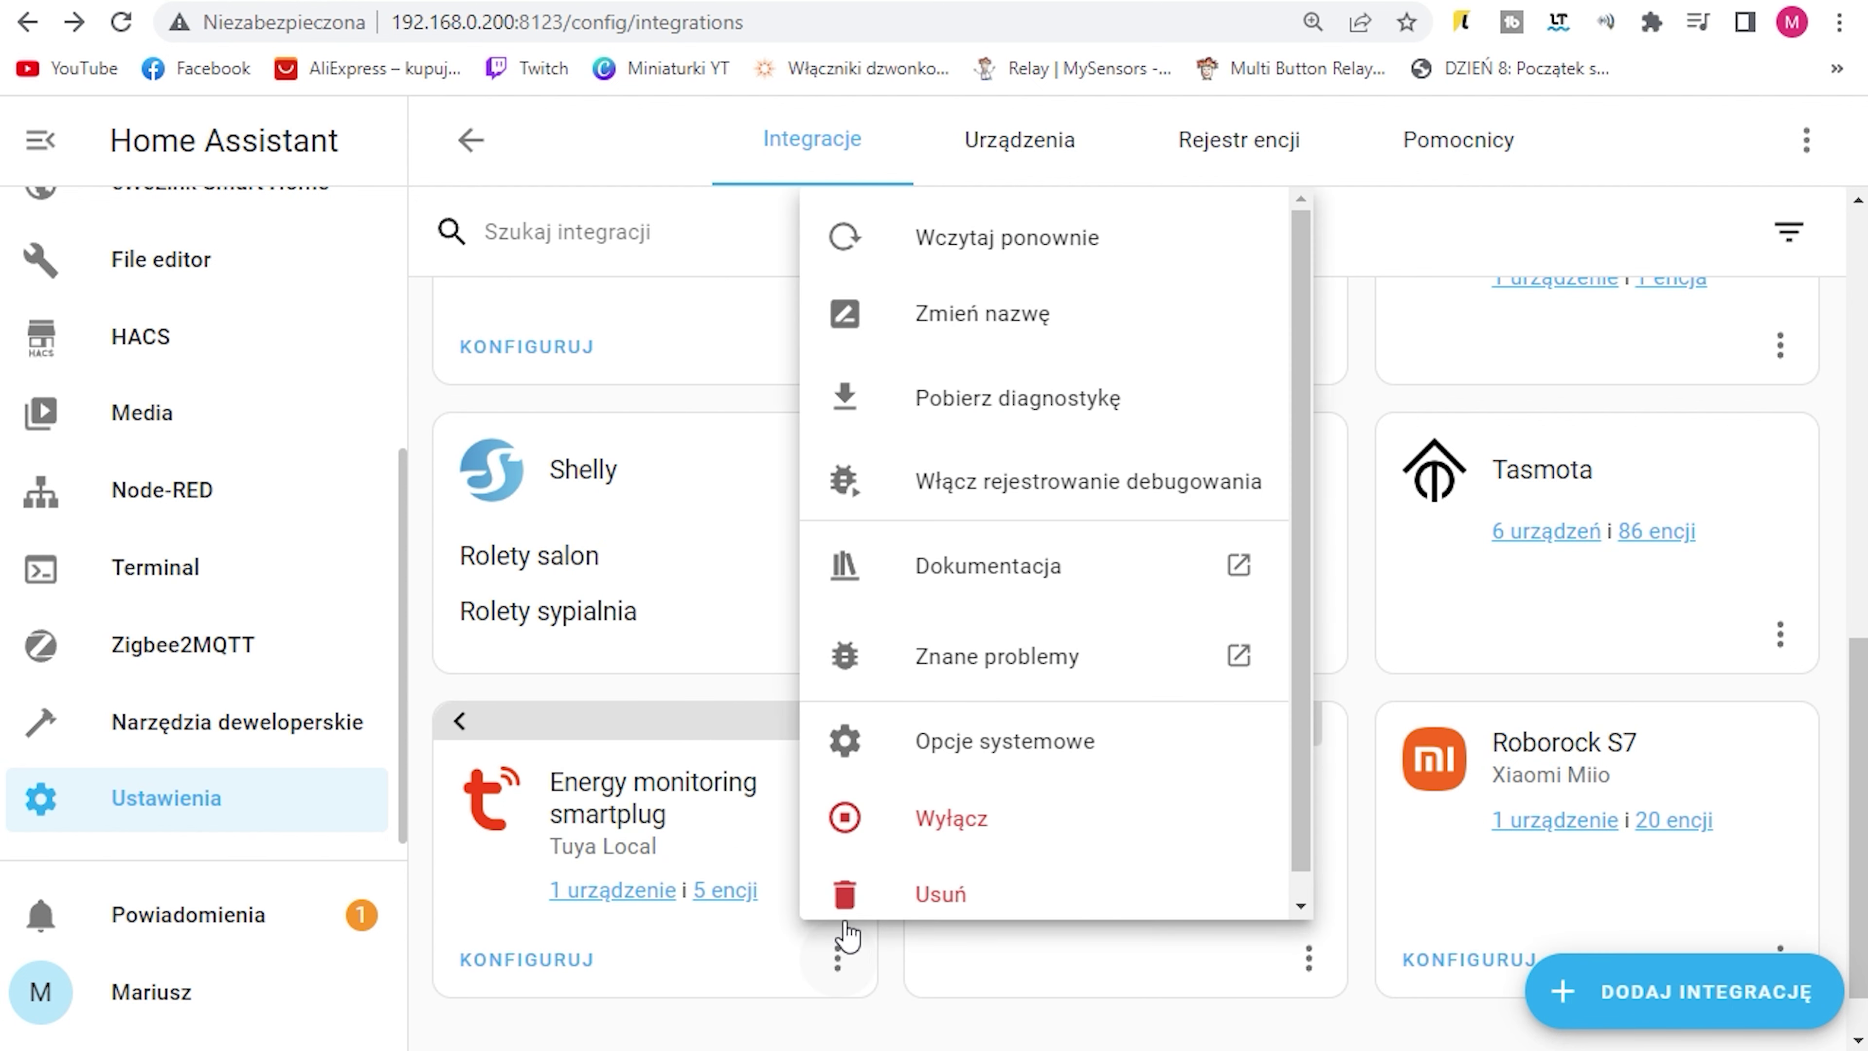
{"action": "left_click", "coordinate": [989, 905]}
{"action": "left_click", "coordinate": [1217, 676]}
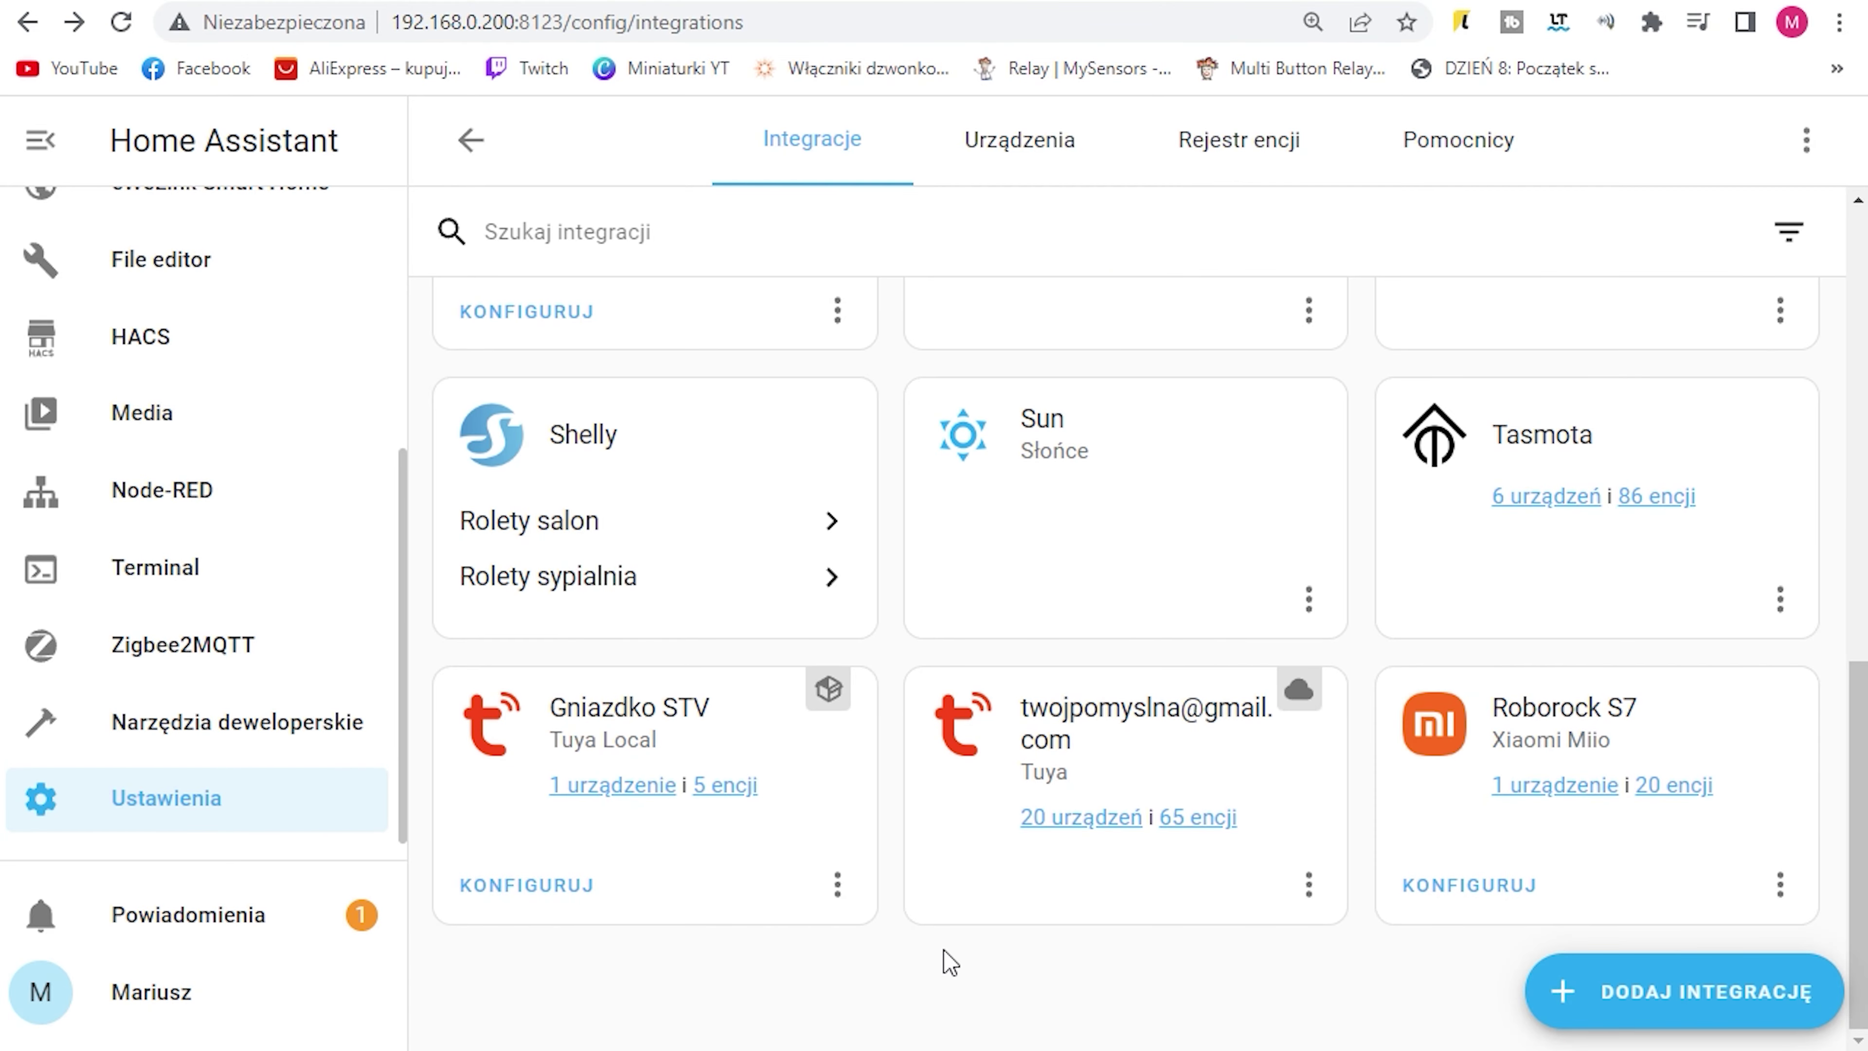
Step: Add a Tuya device through Tuya Local with the type pj1103_clamp_meter and review its device page
{"action": "left_click", "coordinate": [1647, 1019]}
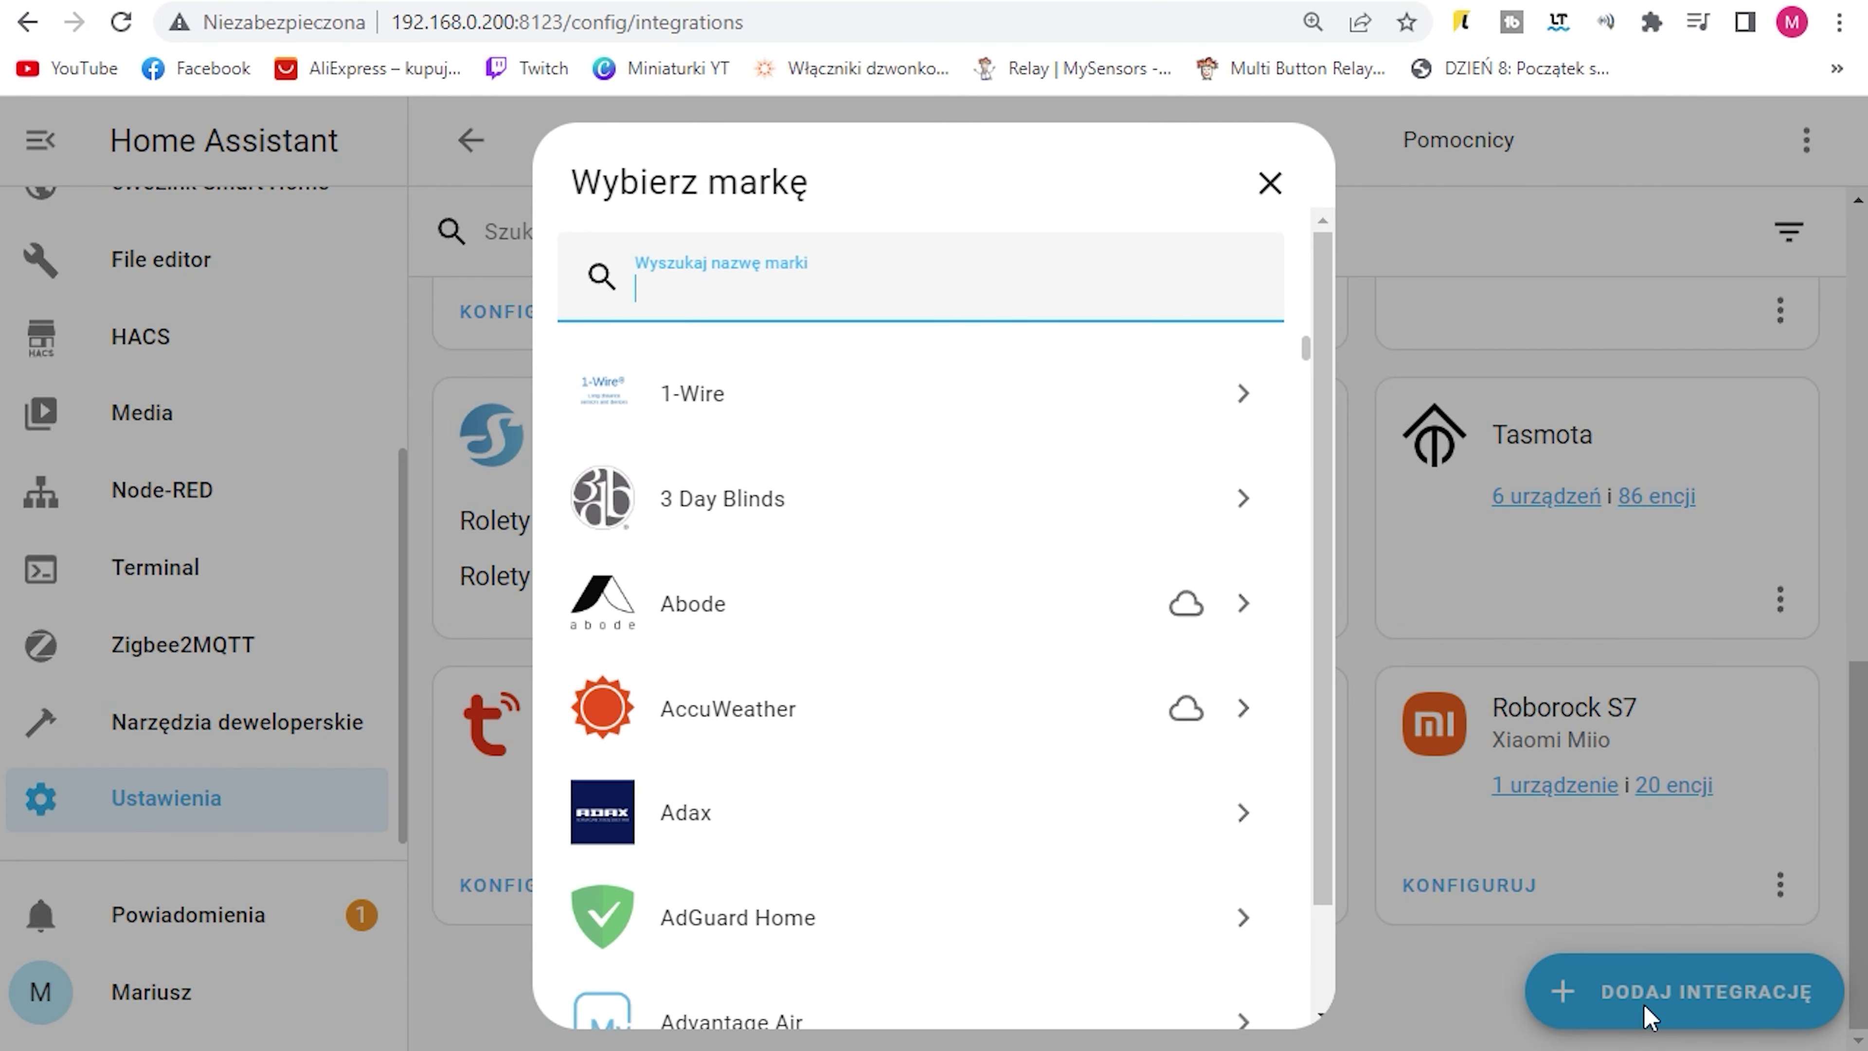
{"action": "type", "text": "tuya"}
{"action": "left_click", "coordinate": [718, 532]}
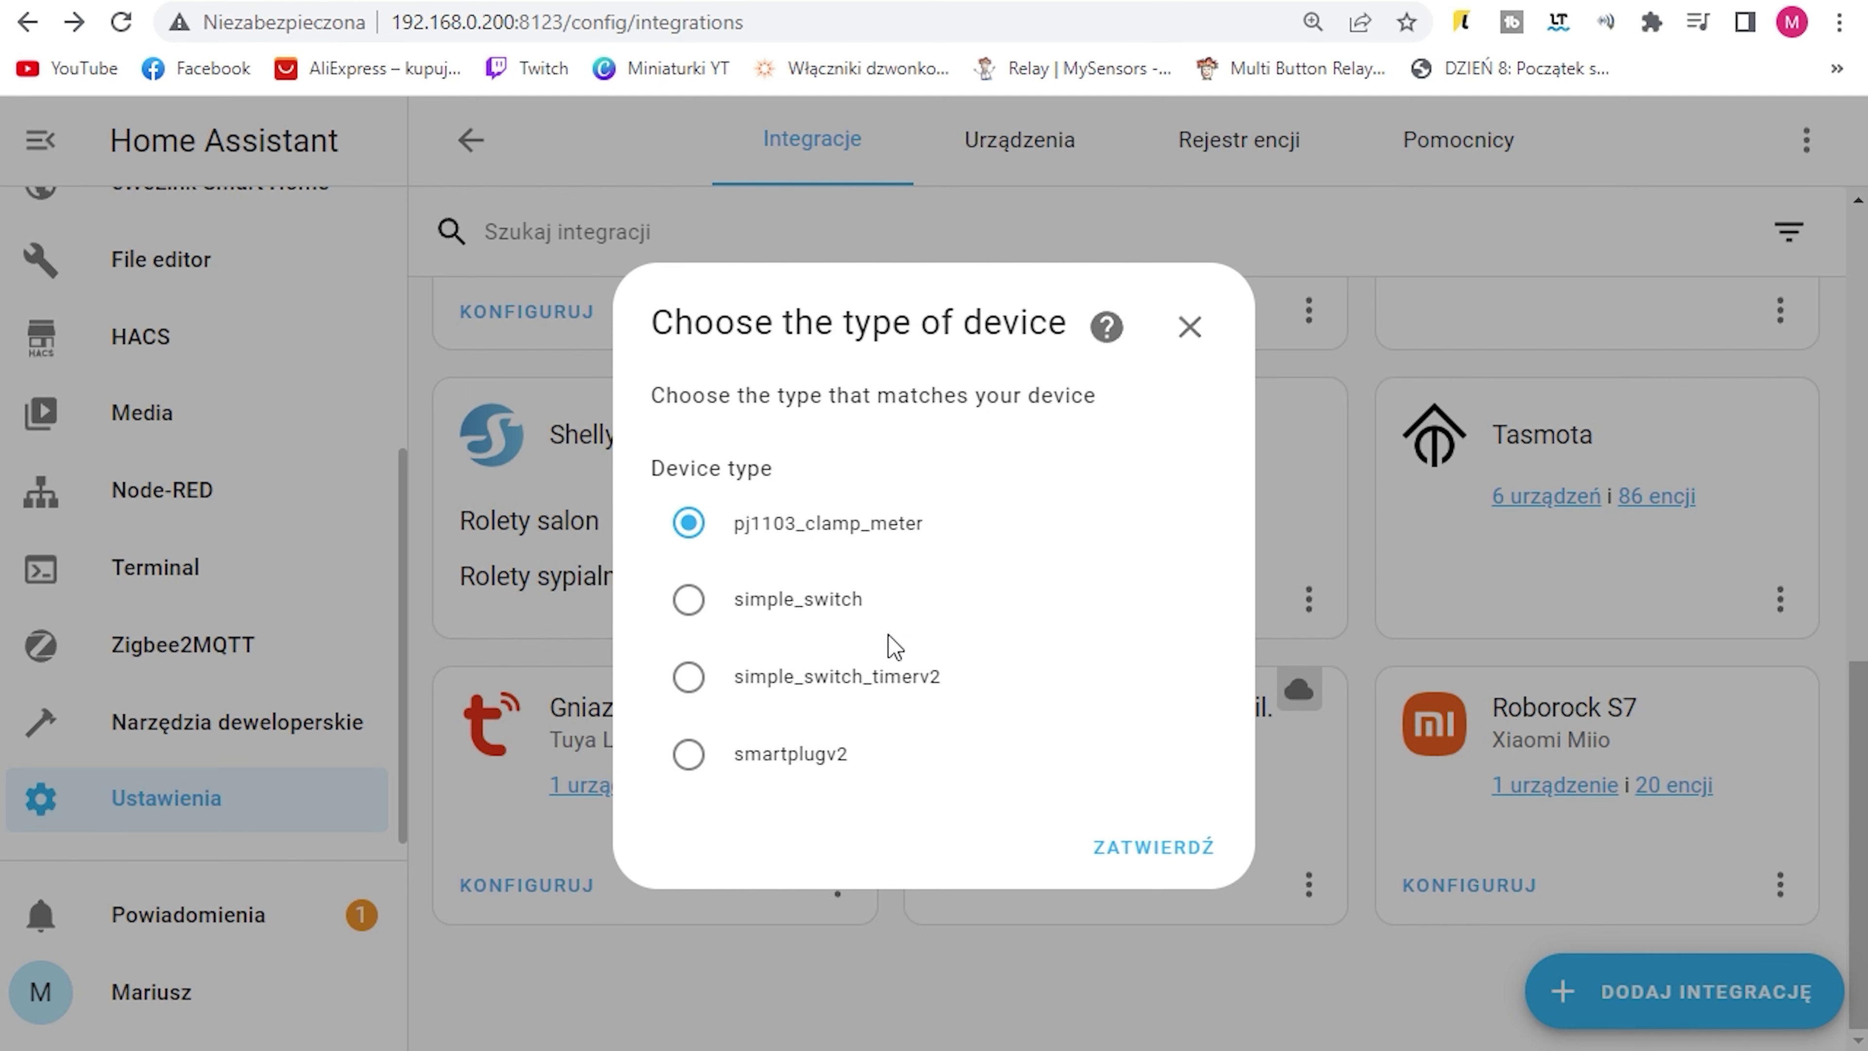
{"action": "left_click", "coordinate": [1167, 865]}
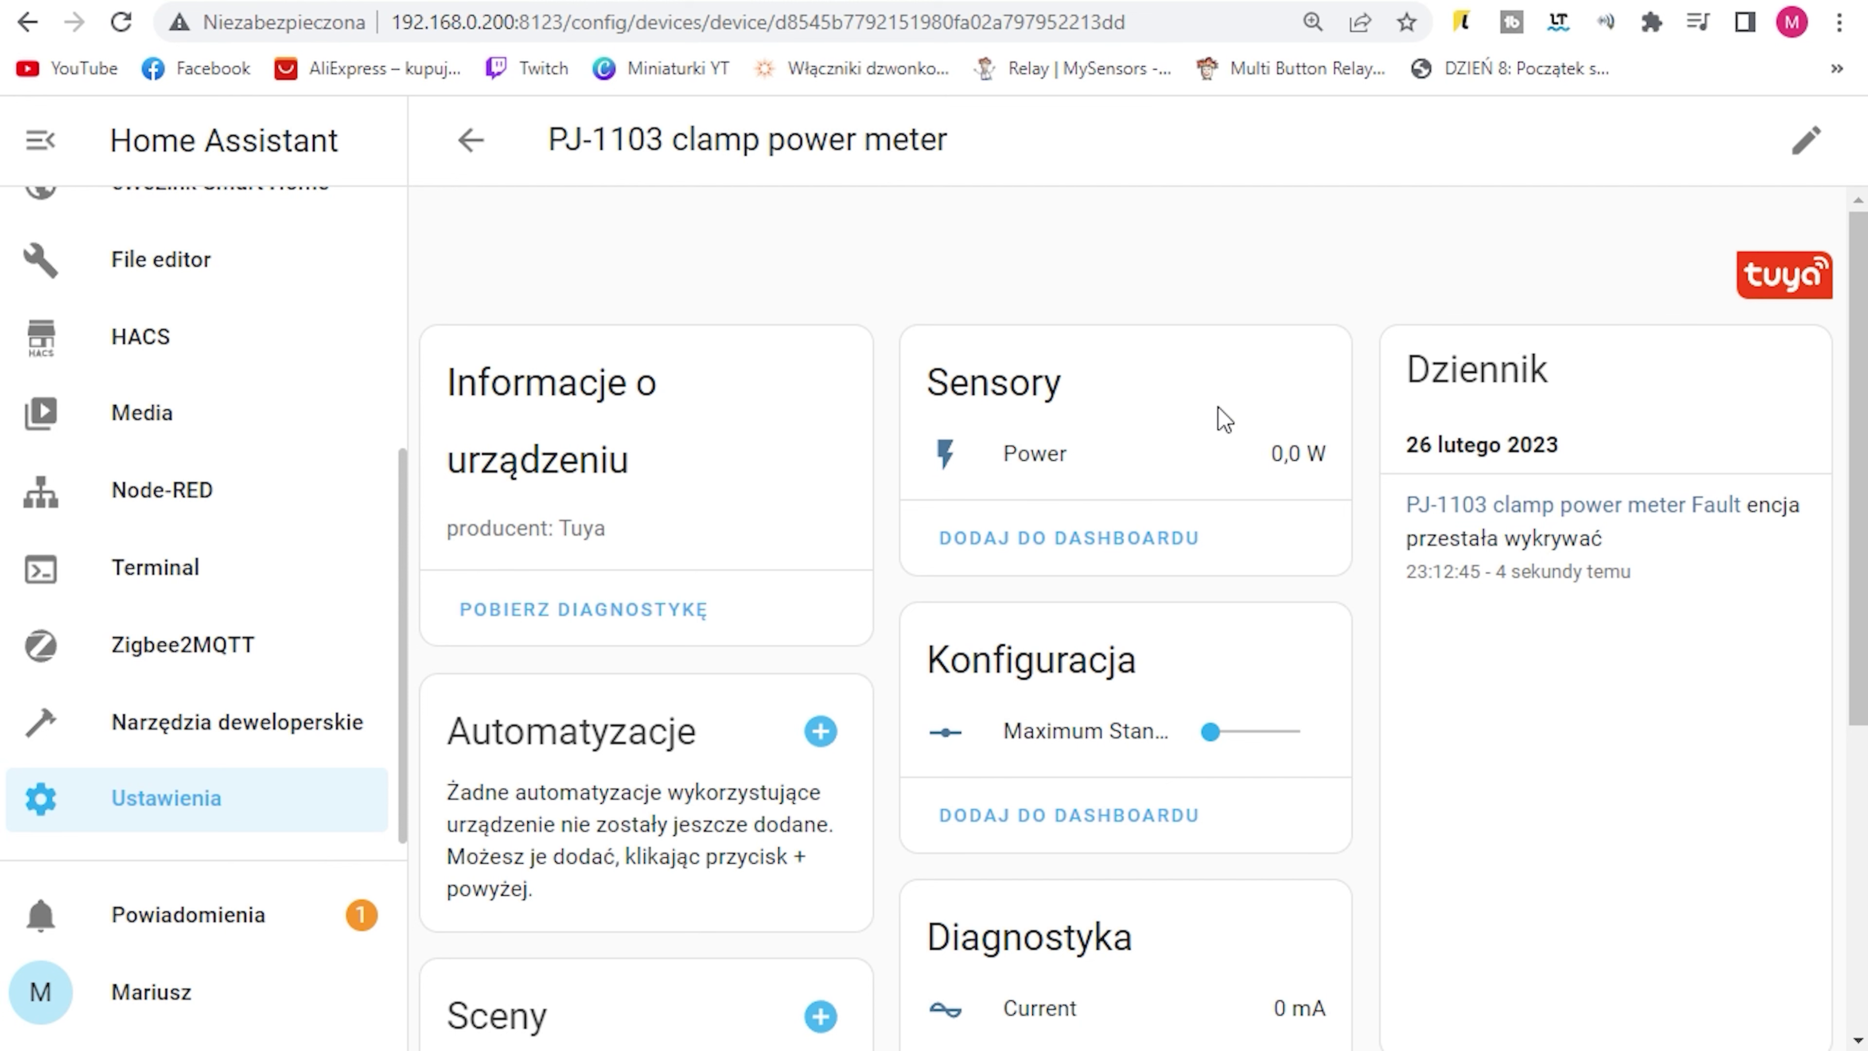
{"action": "scroll", "coordinate": [1158, 880], "scroll_direction": "down", "scroll_amount": 6}
{"action": "scroll", "coordinate": [1158, 879], "scroll_direction": "up", "scroll_amount": 2}
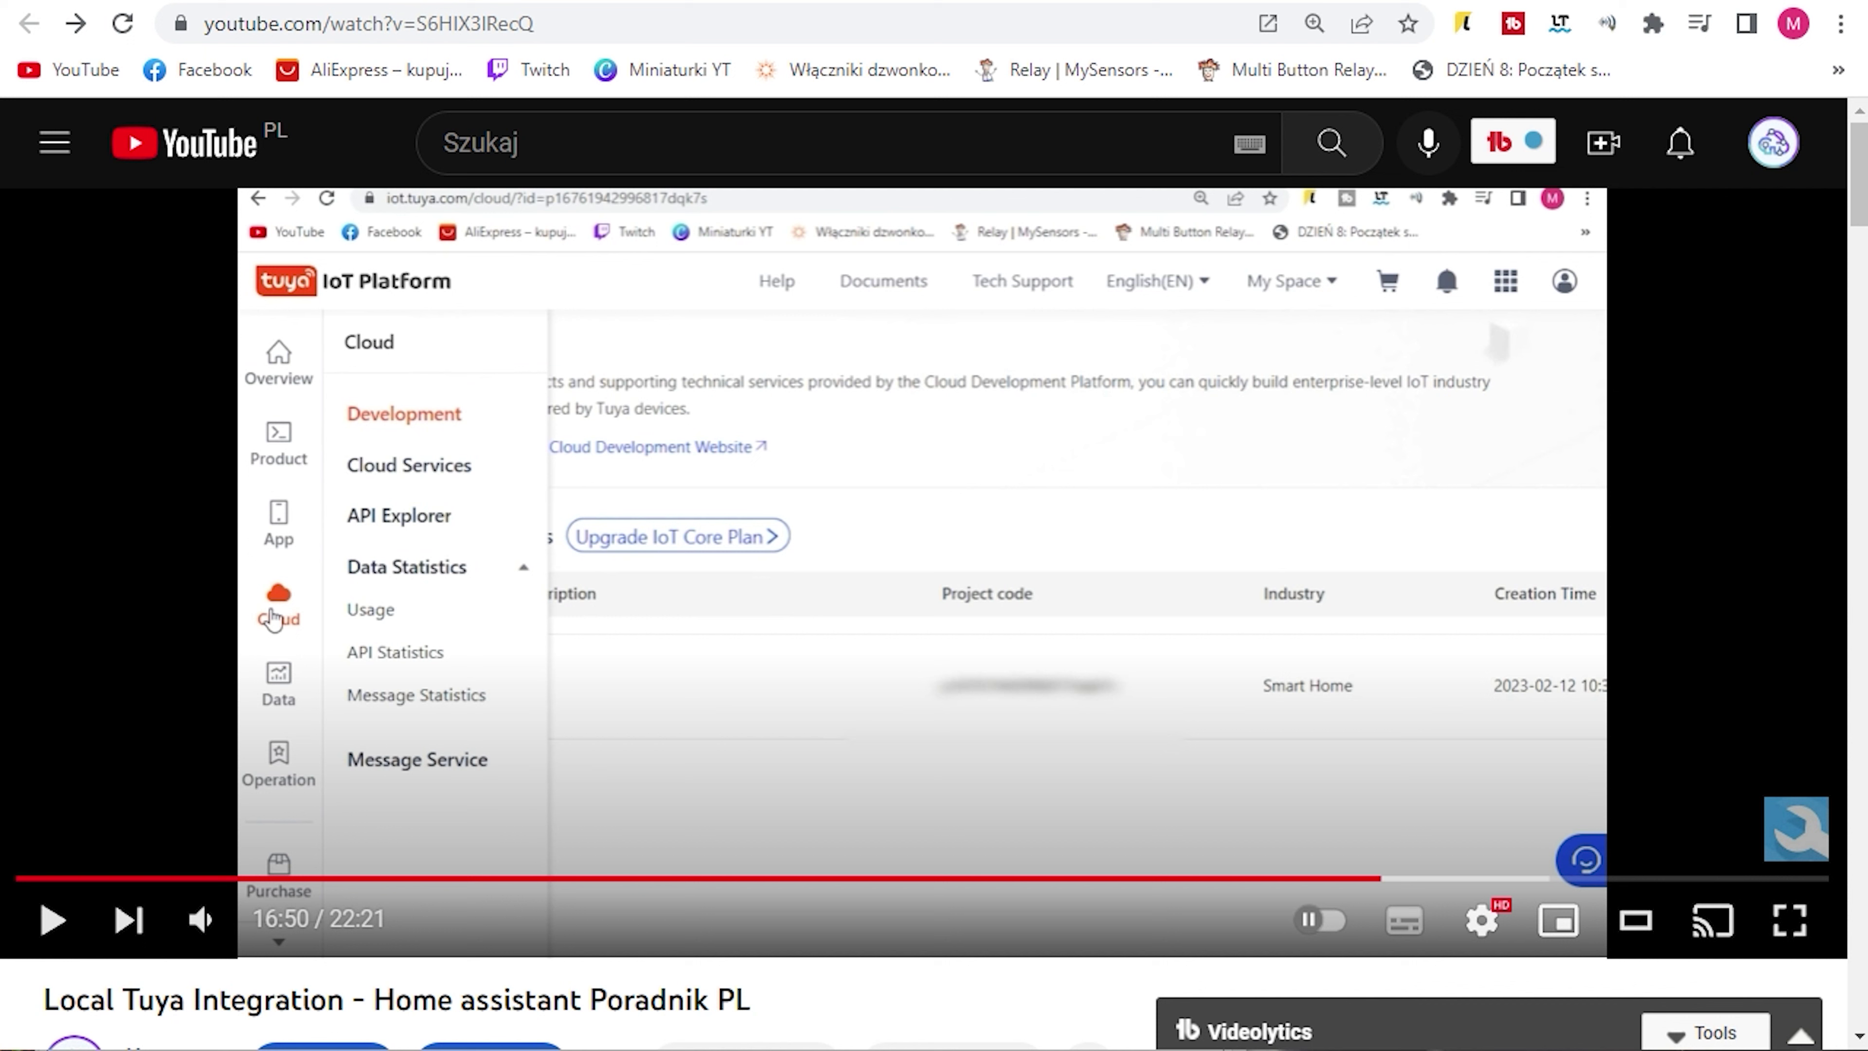
Step: Play the "Local Tuya Integration - Home assistant Poradnik PL" video on YouTube and pause it at the tinytuya data point table
{"action": "left_click", "coordinate": [52, 938]}
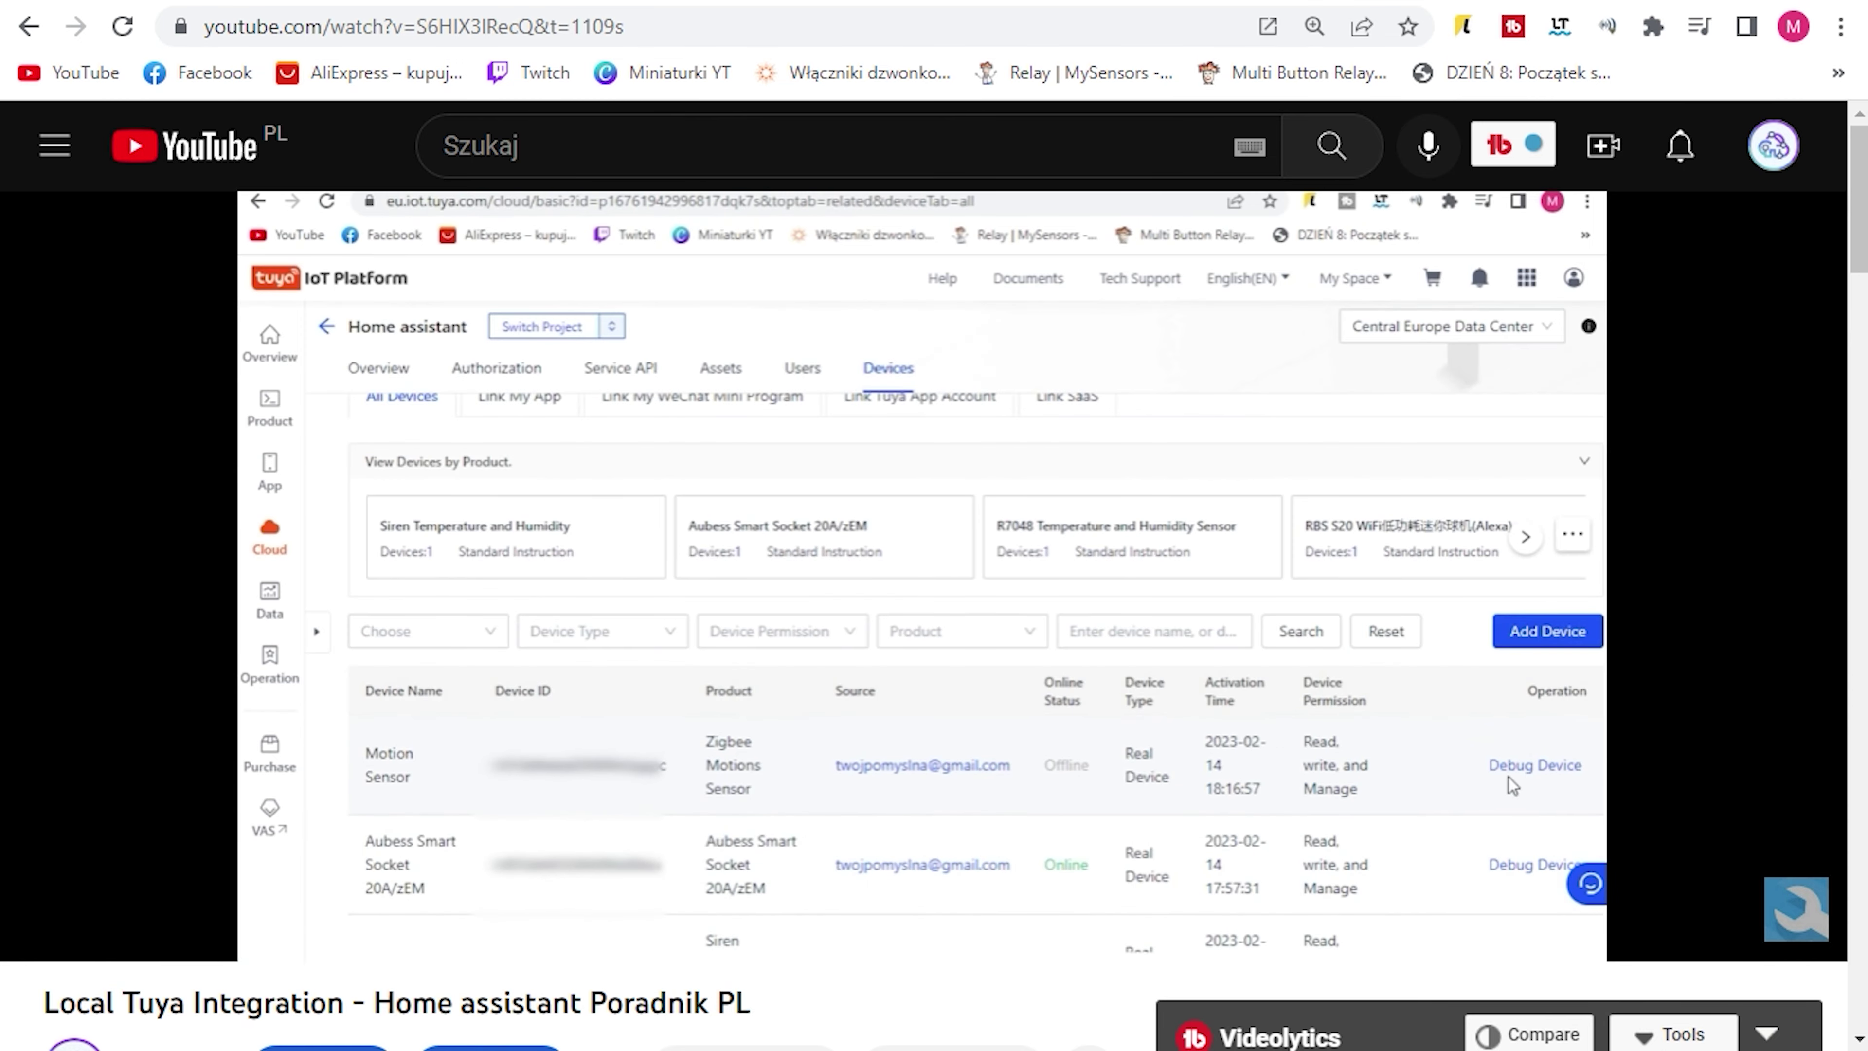
{"action": "key", "text": "f"}
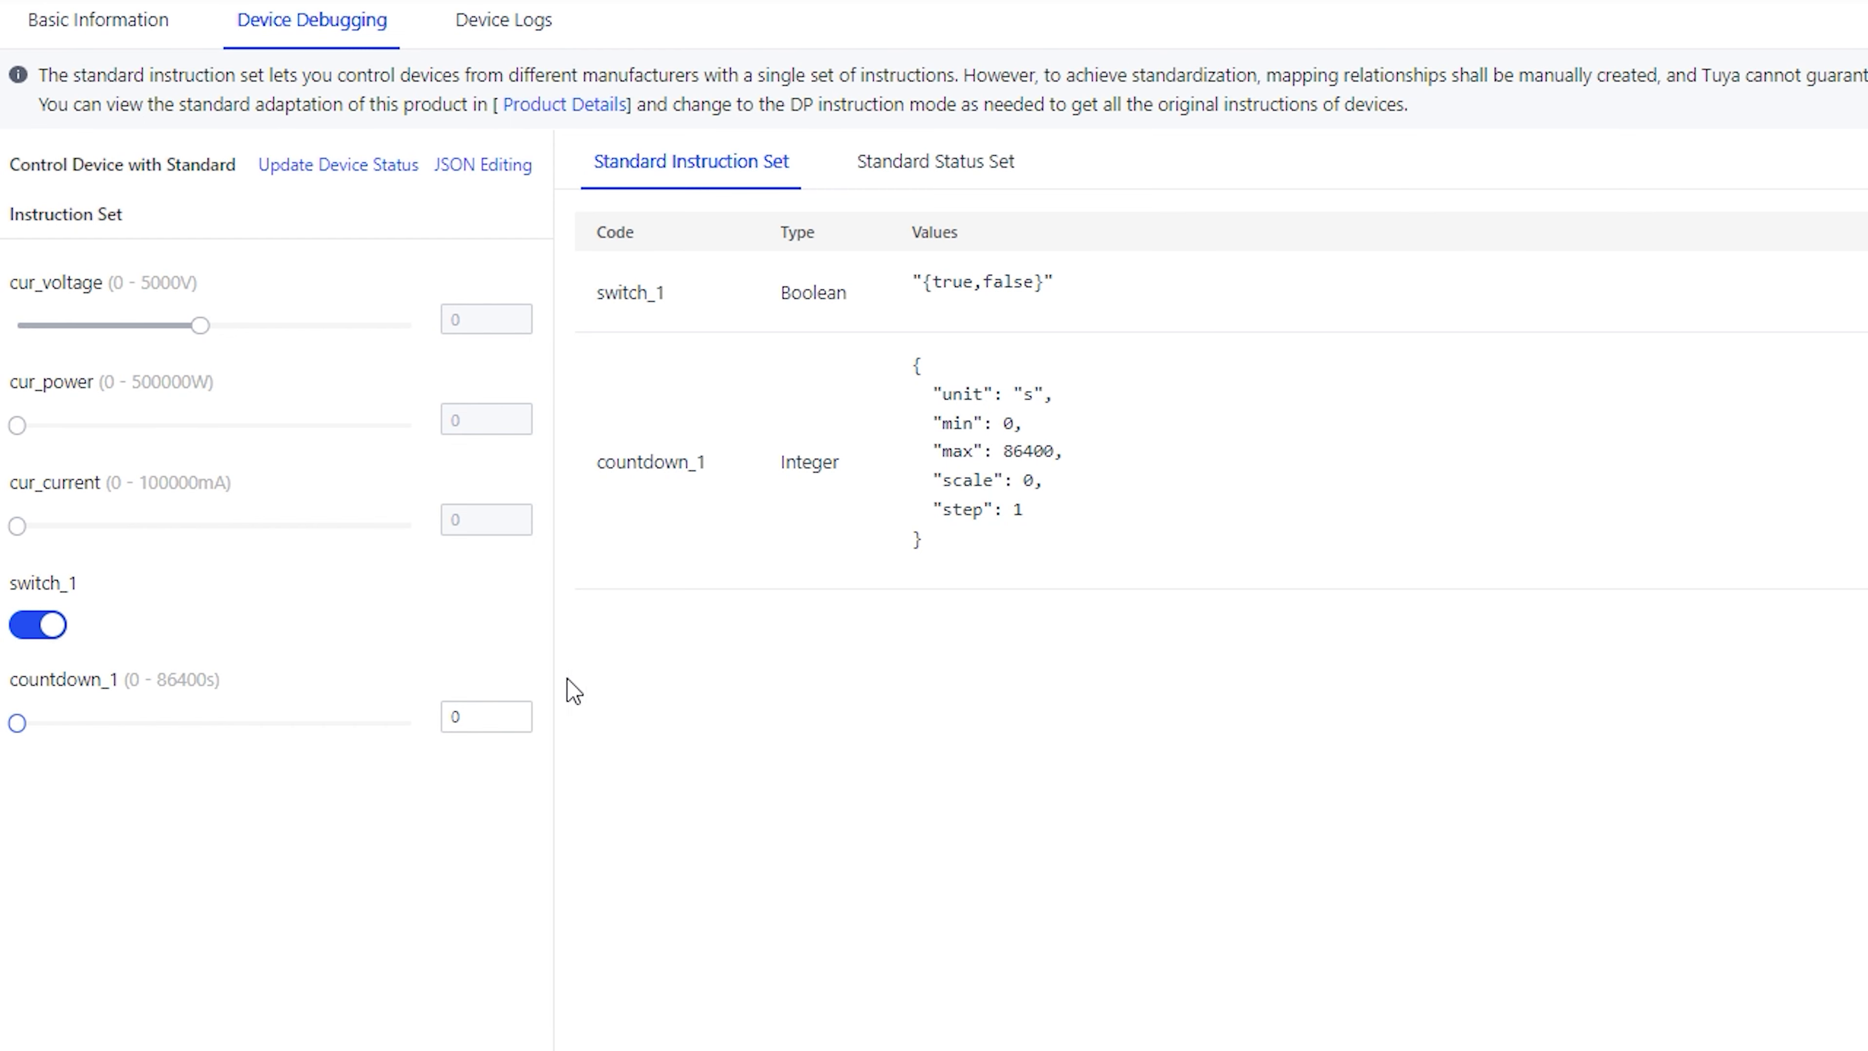
{"action": "scroll", "coordinate": [571, 688], "scroll_direction": "down", "scroll_amount": 1}
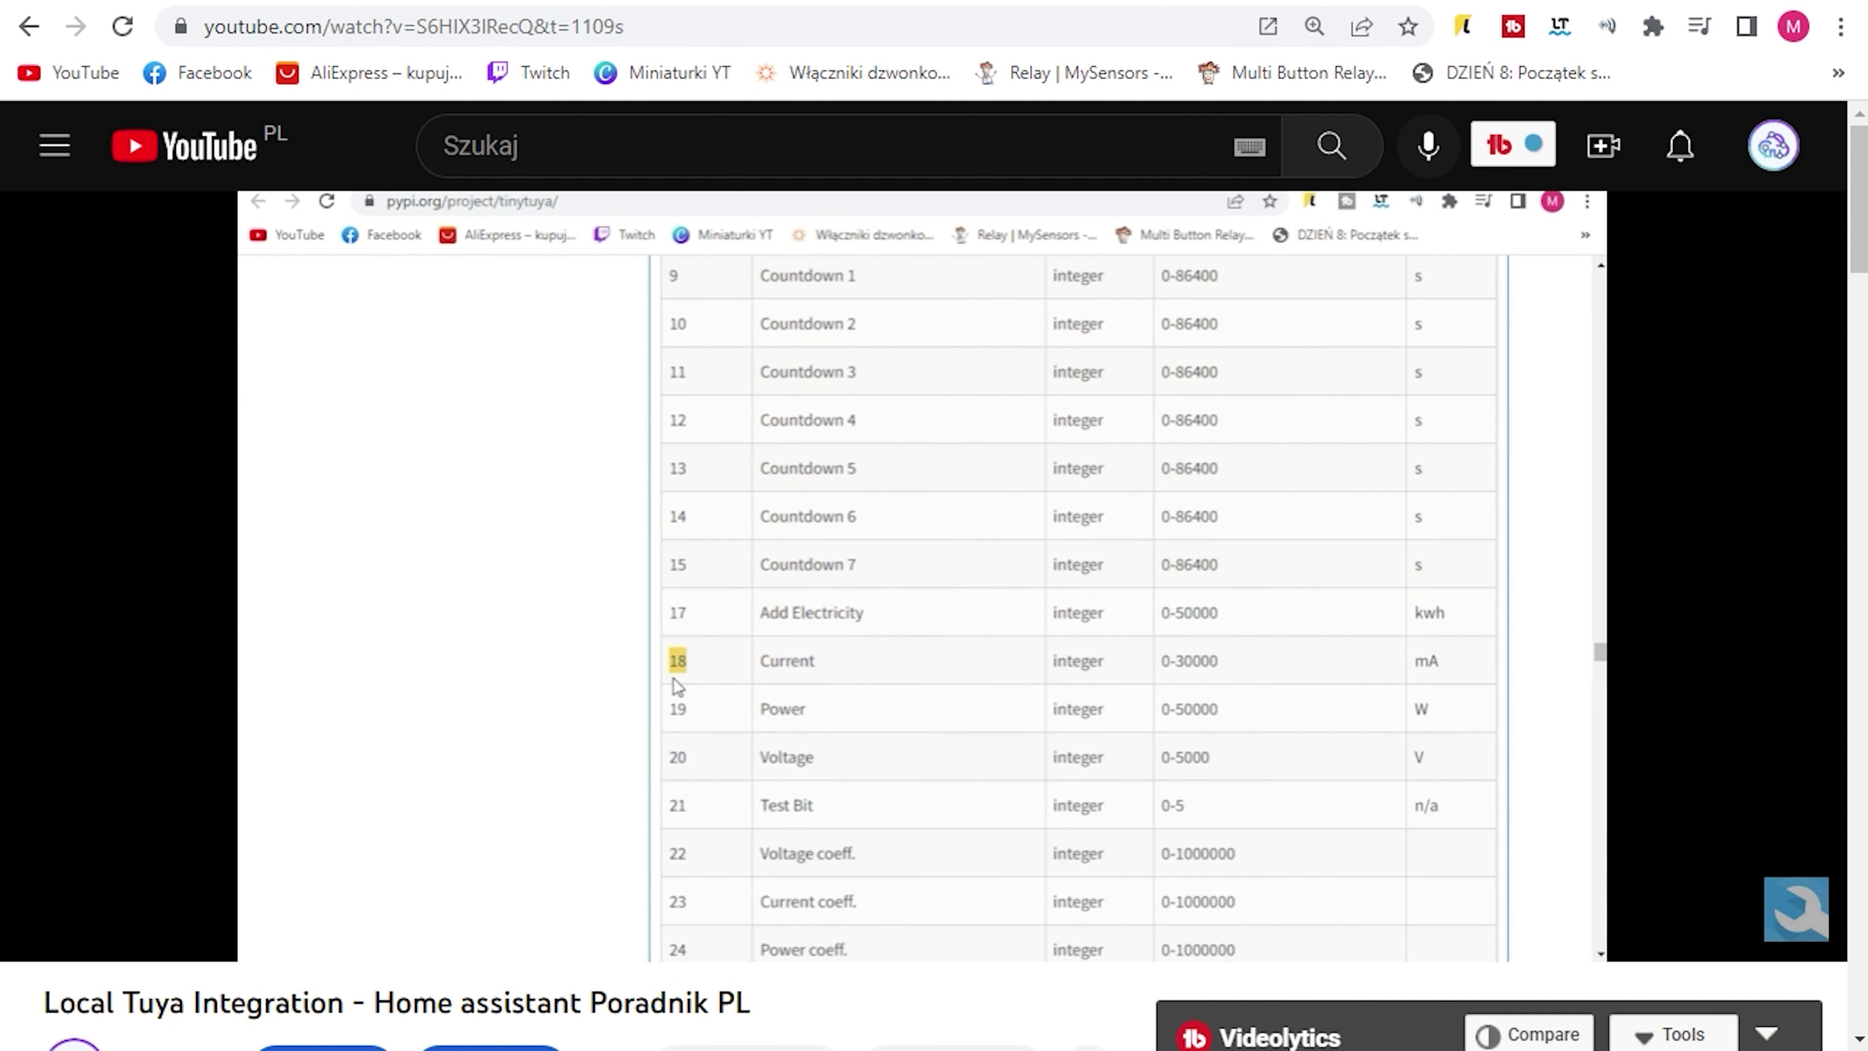
{"action": "left_click", "coordinate": [380, 560]}
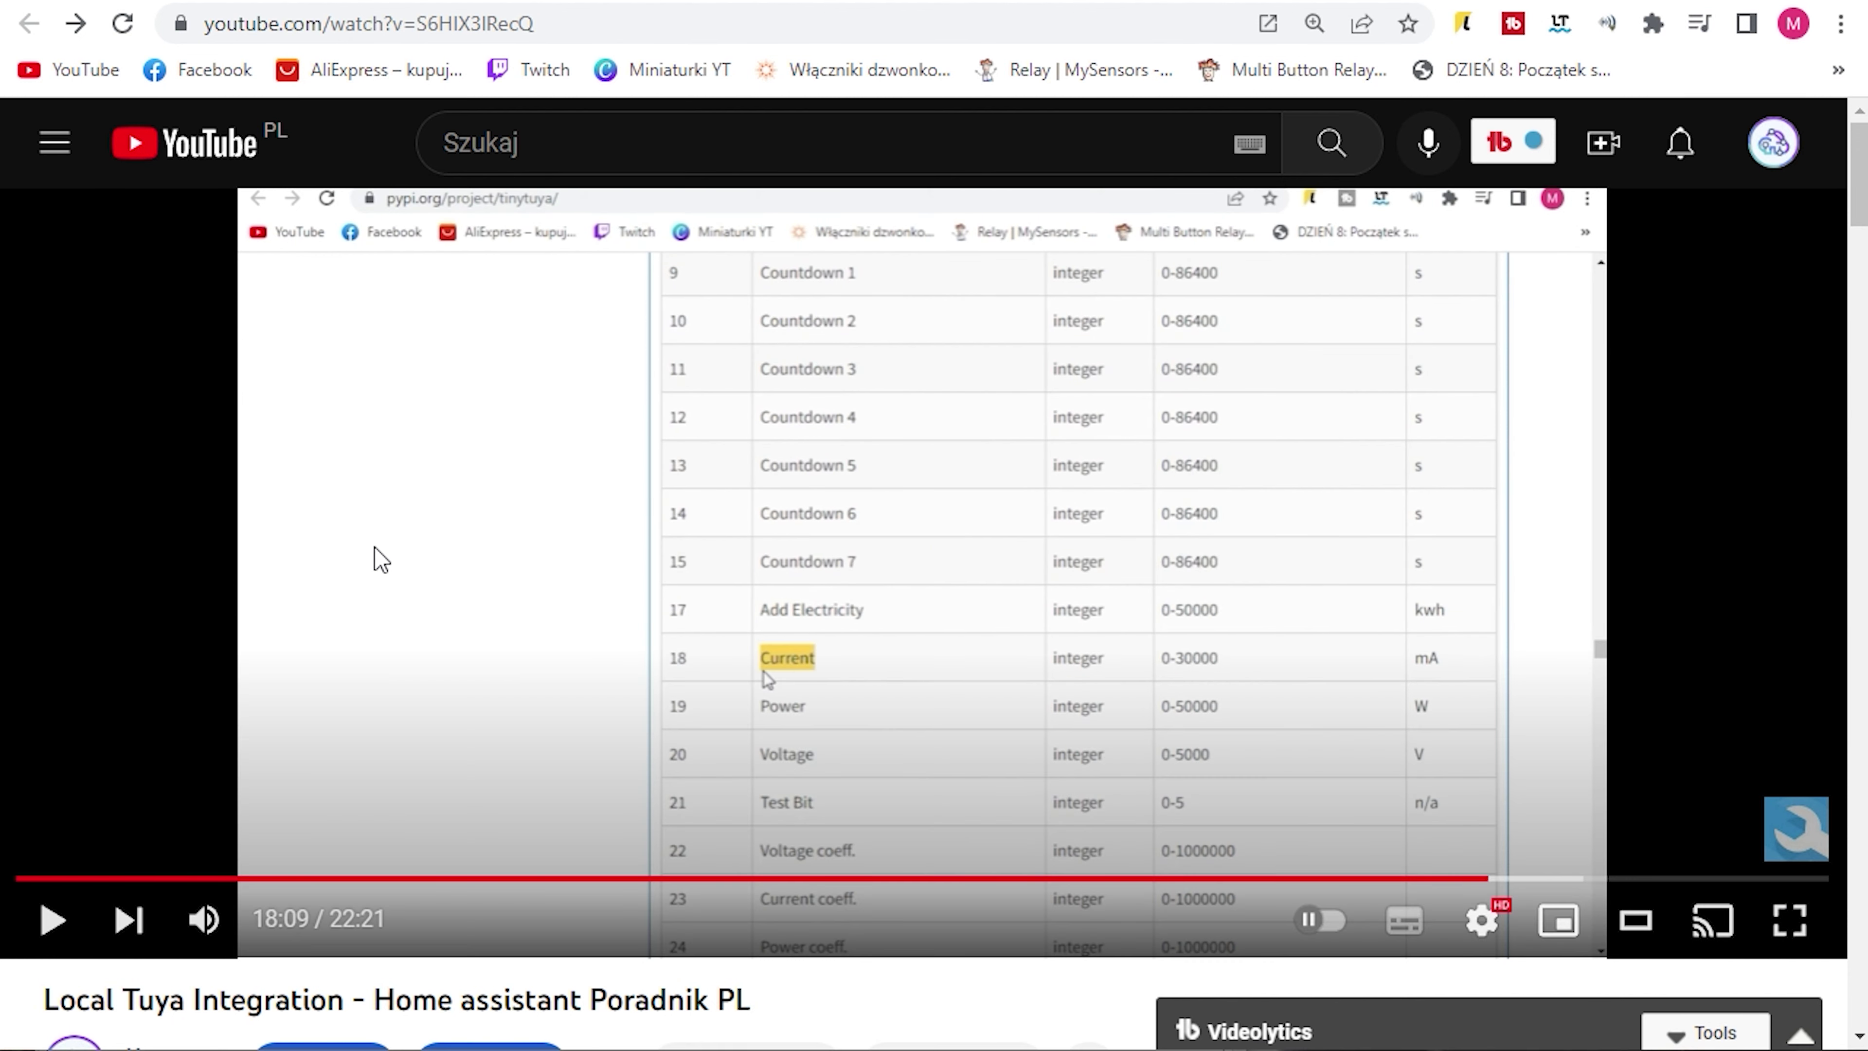